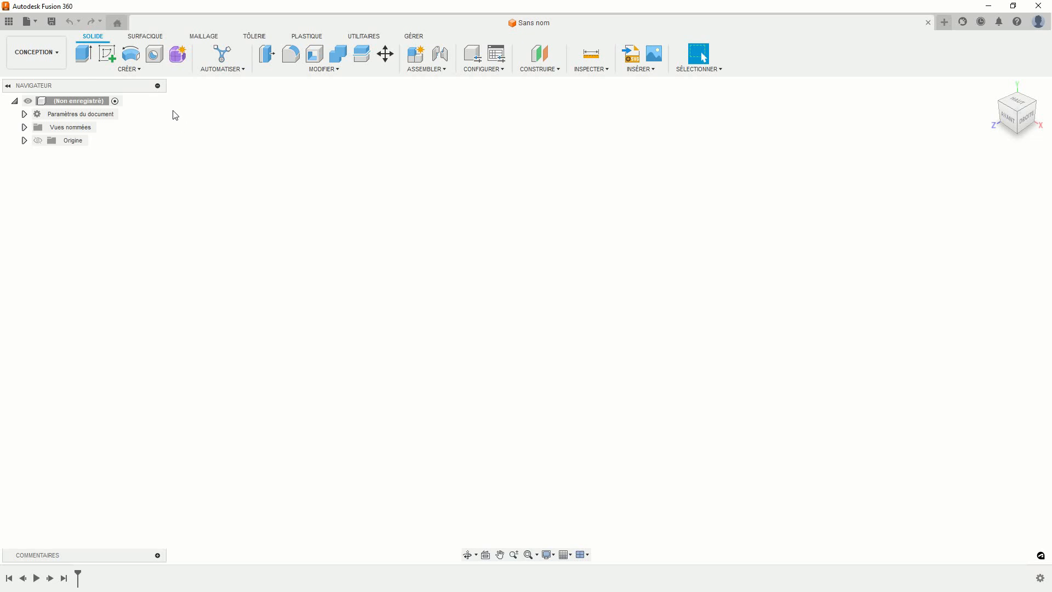
Create a 30 mm diameter cylinder centred on the origin of the XY plane, extended backward with a negative height.
{"action": "left_click", "coordinate": [137, 70]}
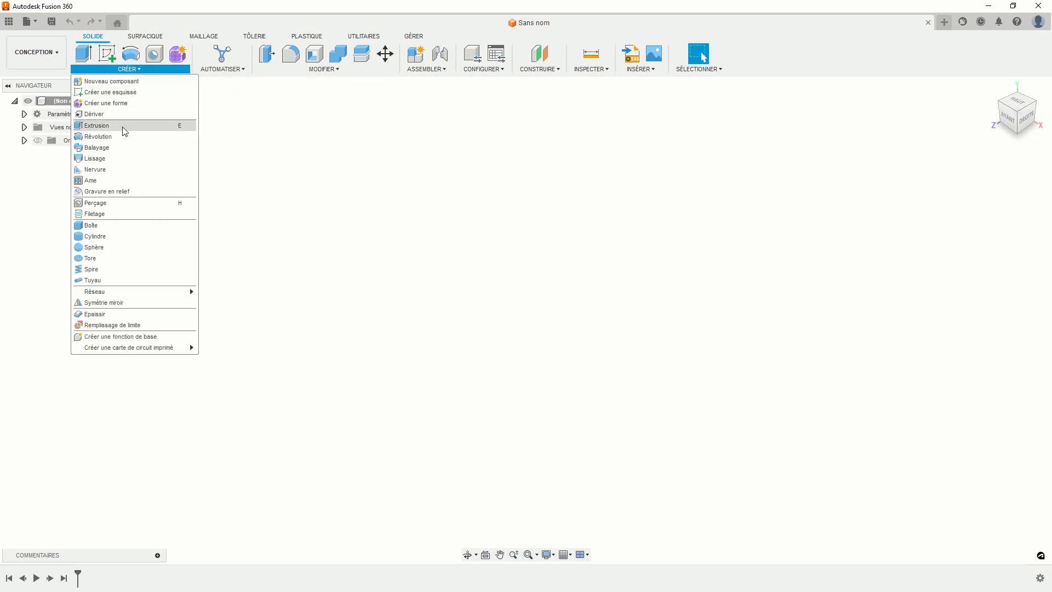
{"action": "left_click", "coordinate": [113, 236]}
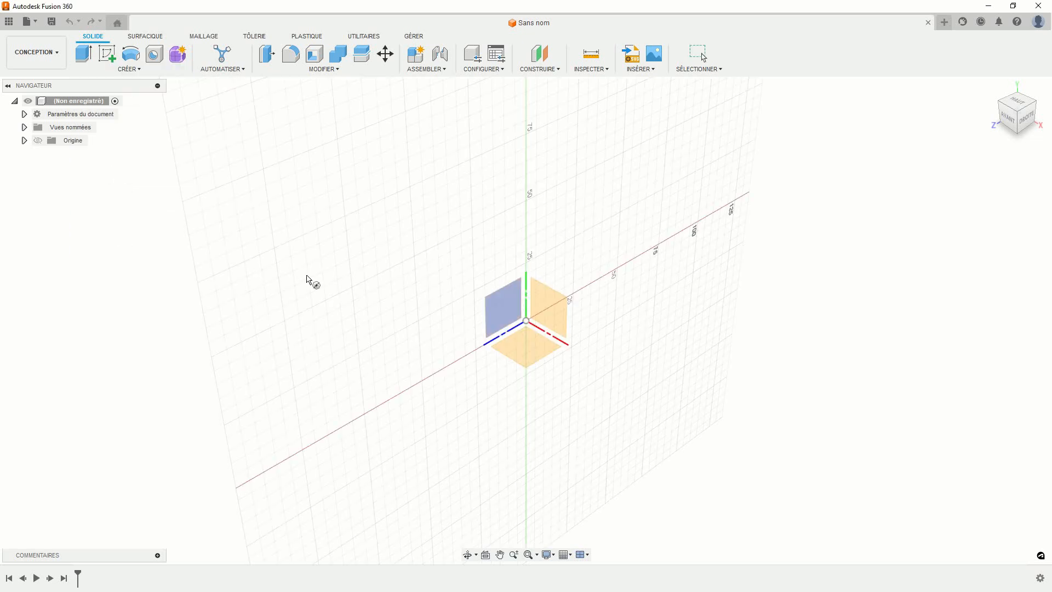
{"action": "left_click", "coordinate": [535, 299]}
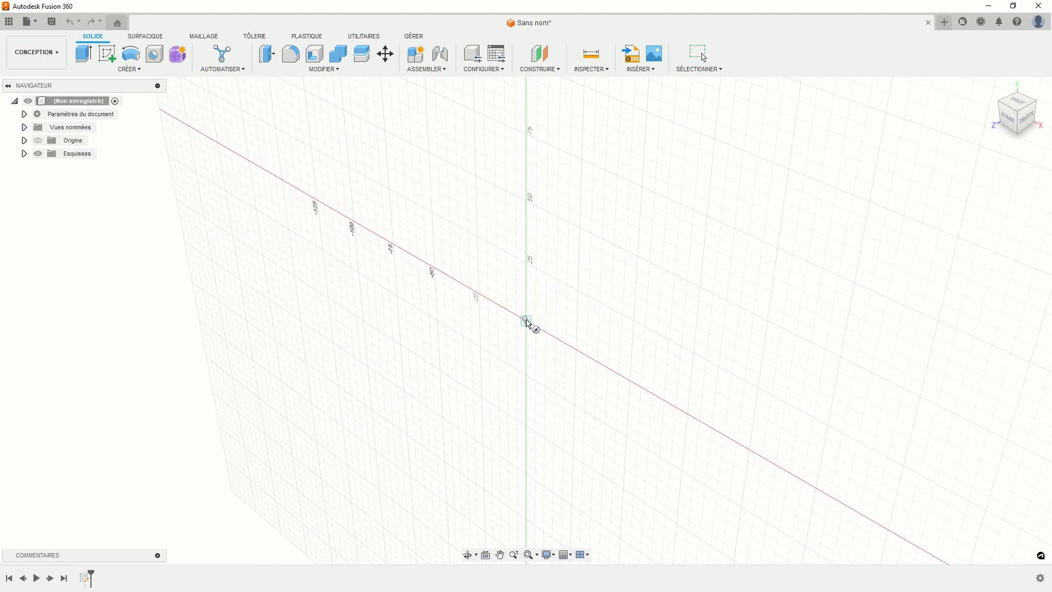
{"action": "left_click", "coordinate": [526, 321]}
{"action": "type", "text": "30"}
{"action": "key", "text": "Return"}
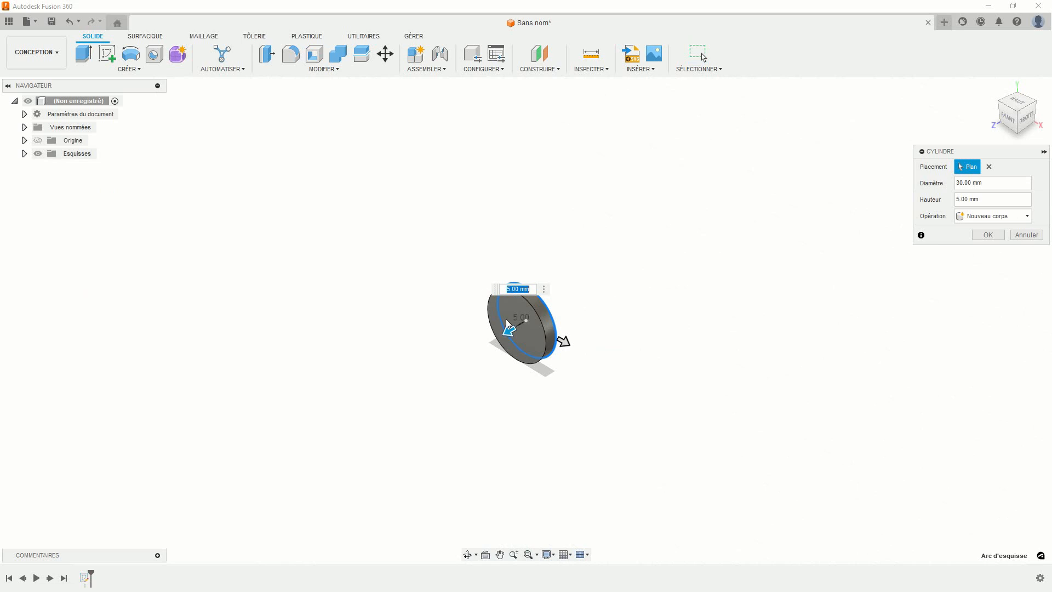
{"action": "left_click_drag", "start_coordinate": [509, 328], "coordinate": [621, 226]}
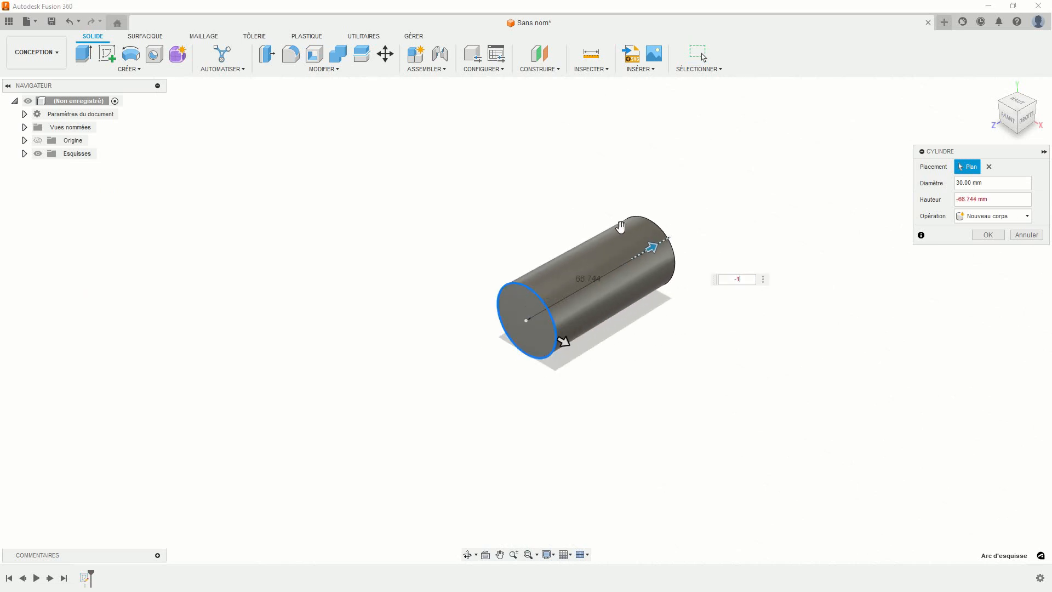
{"action": "type", "text": "0"}
{"action": "key", "text": "Return"}
Fillet the circular edge at the cylinder's rear end with a 12 mm radius.
{"action": "middle_click_drag", "start_coordinate": [629, 270], "coordinate": [561, 370]}
{"action": "middle_click_drag", "start_coordinate": [569, 430], "coordinate": [475, 430], "text": "shift"}
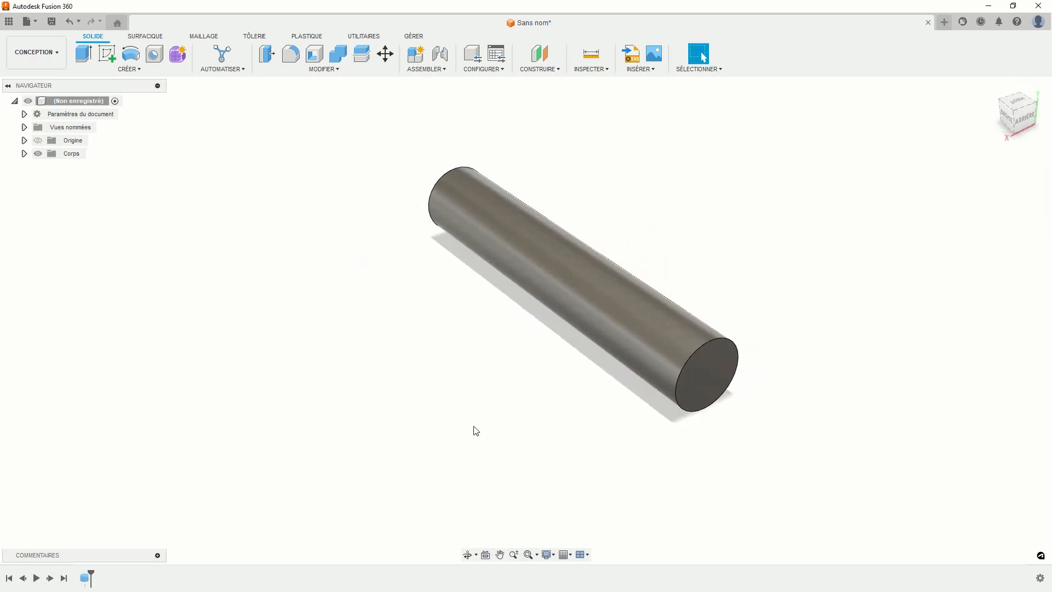
{"action": "left_click", "coordinate": [291, 54]}
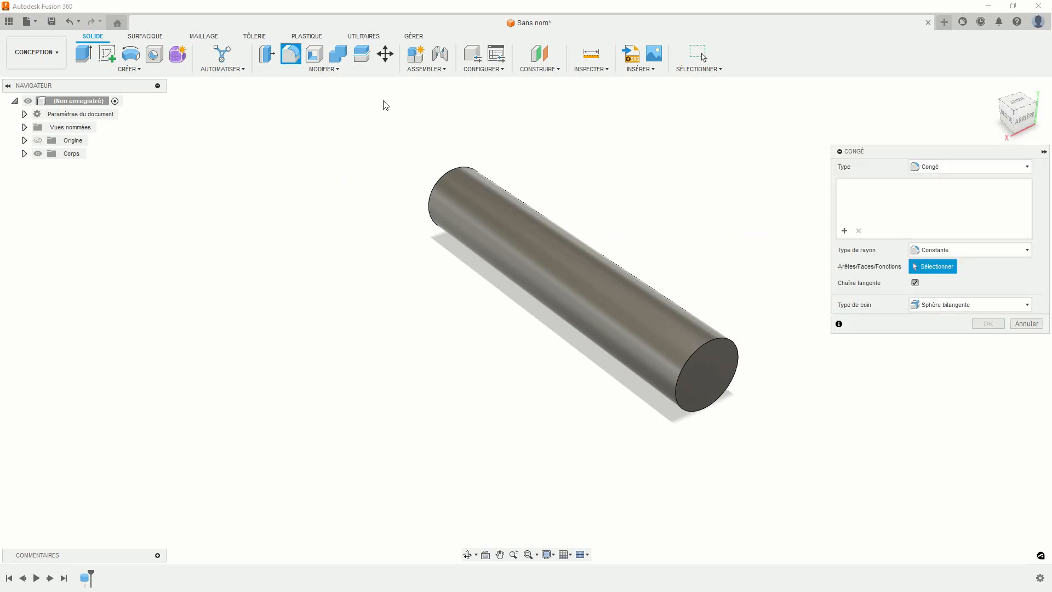
{"action": "left_click", "coordinate": [722, 338]}
{"action": "left_click_drag", "start_coordinate": [714, 340], "coordinate": [714, 339]}
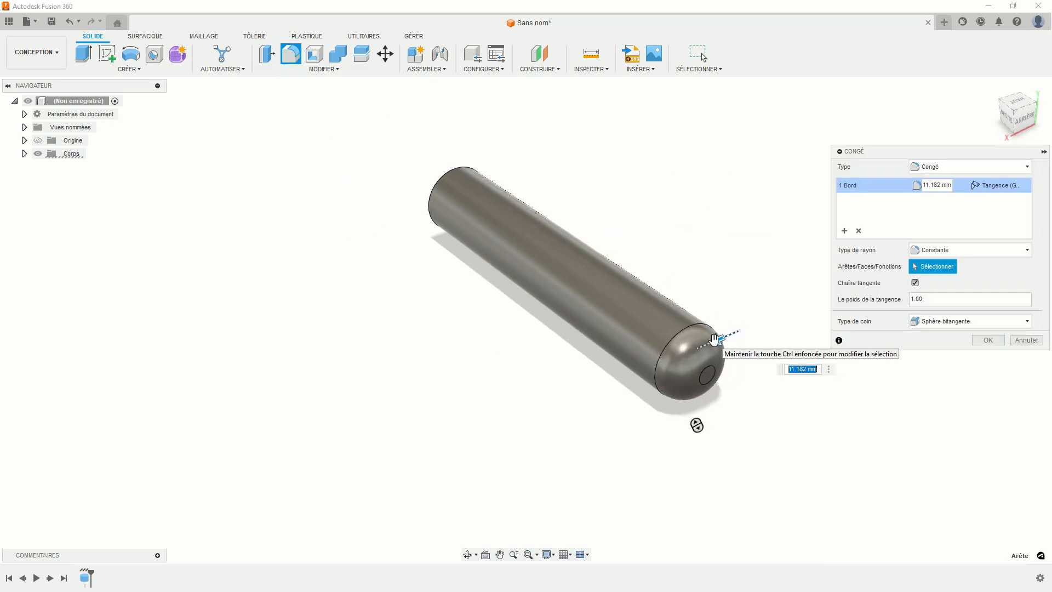
{"action": "type", "text": "12"}
{"action": "key", "text": "Return"}
Start a sketch on the YZ plane and draw a 33 mm diameter circle above the cylinder's flat end.
{"action": "middle_click_drag", "start_coordinate": [594, 418], "coordinate": [564, 442], "text": "shift"}
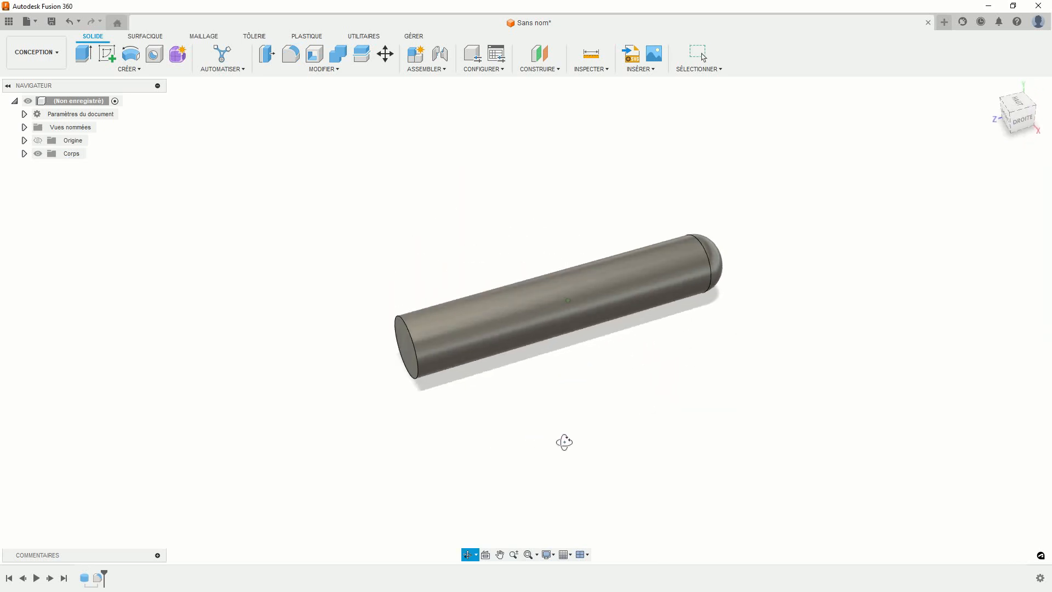
{"action": "left_click", "coordinate": [107, 54]}
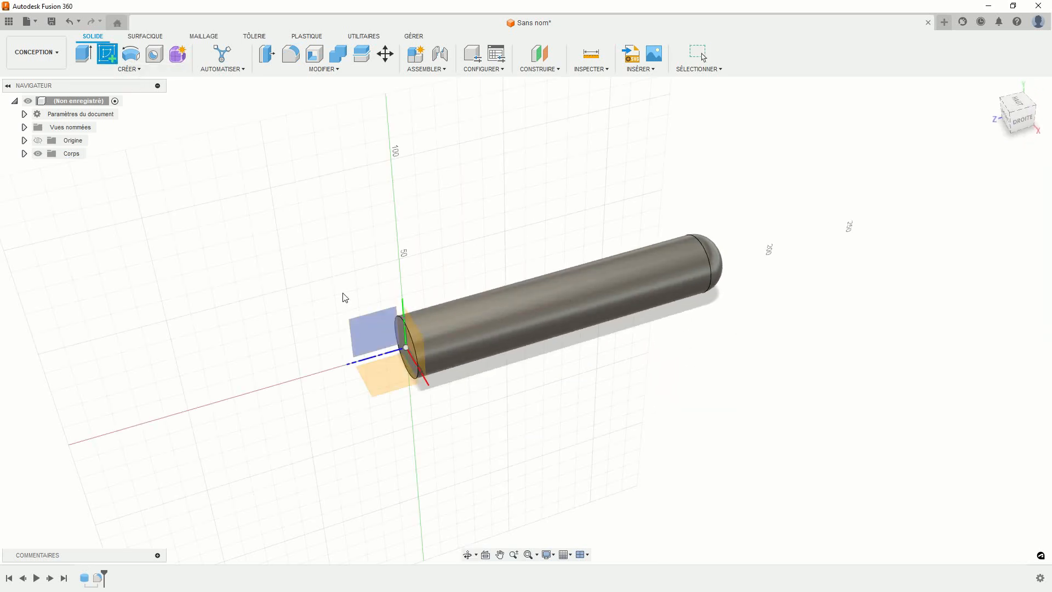
{"action": "left_click", "coordinate": [367, 333]}
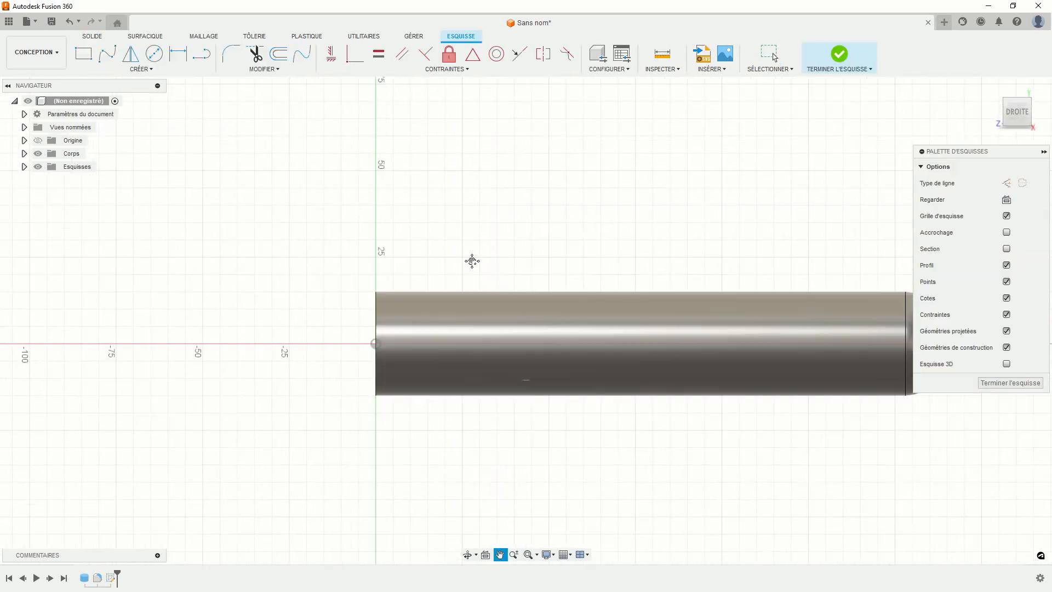
{"action": "left_click", "coordinate": [154, 54]}
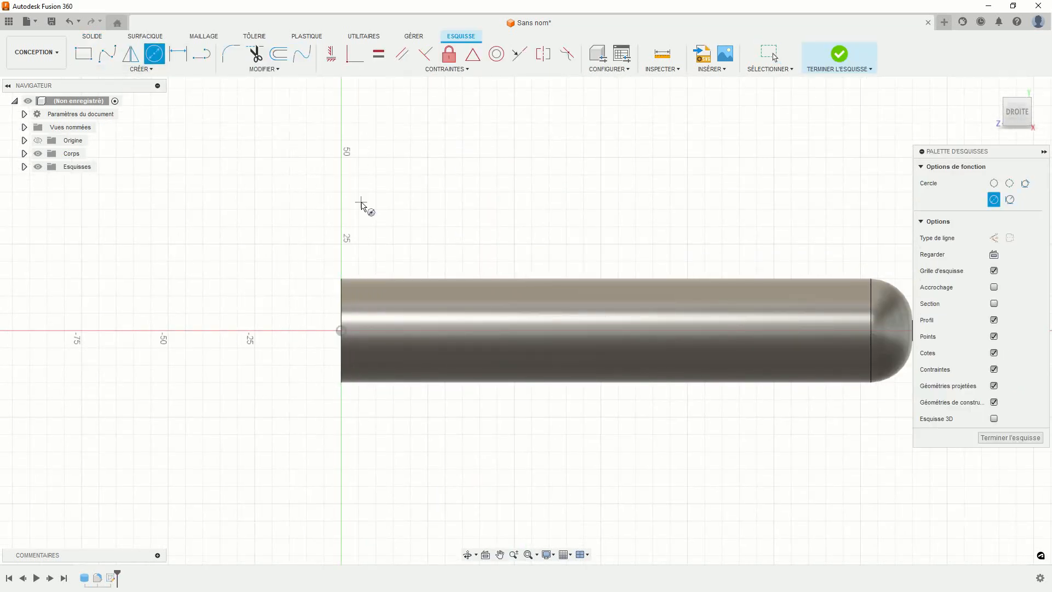
{"action": "left_click", "coordinate": [388, 232]}
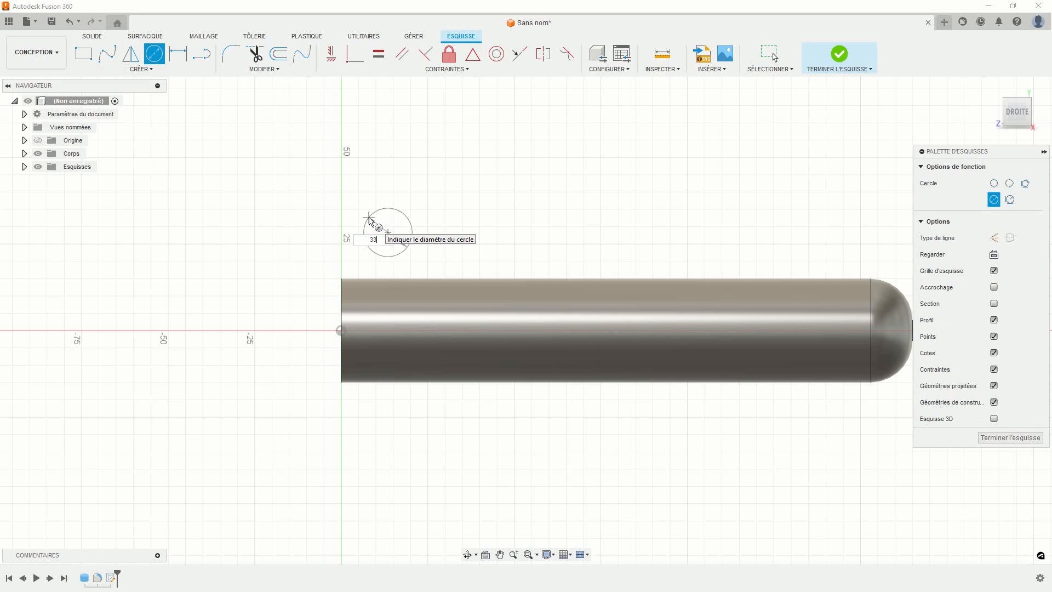
{"action": "key", "text": "Return"}
{"action": "key", "text": "Escape"}
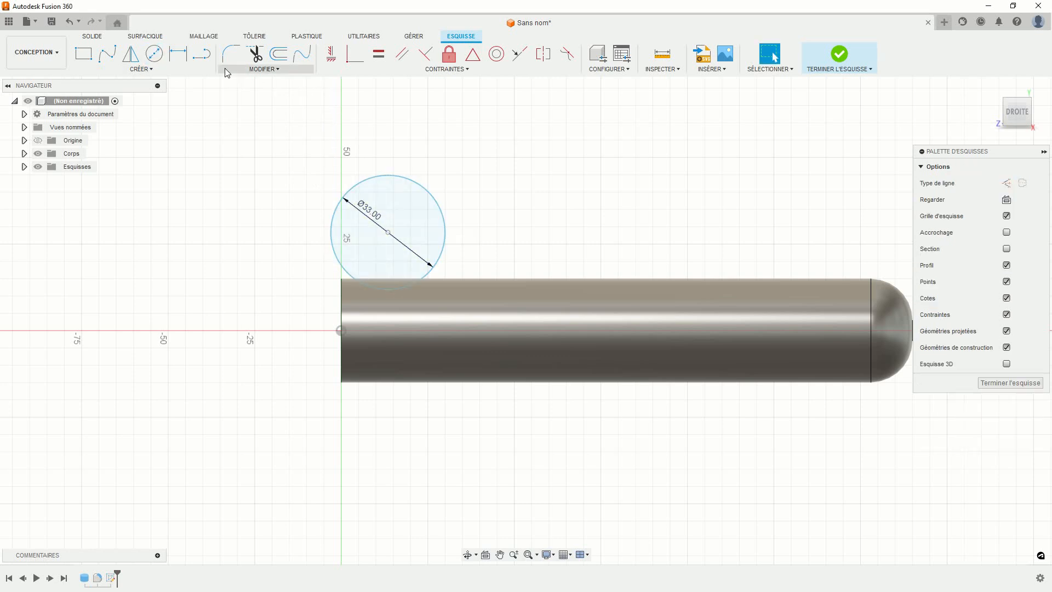
Dimension the circle's centre at 20 mm horizontally from the cylinder's flat end edge.
{"action": "key", "text": "d"}
{"action": "left_click", "coordinate": [389, 232]}
{"action": "left_click", "coordinate": [341, 295]}
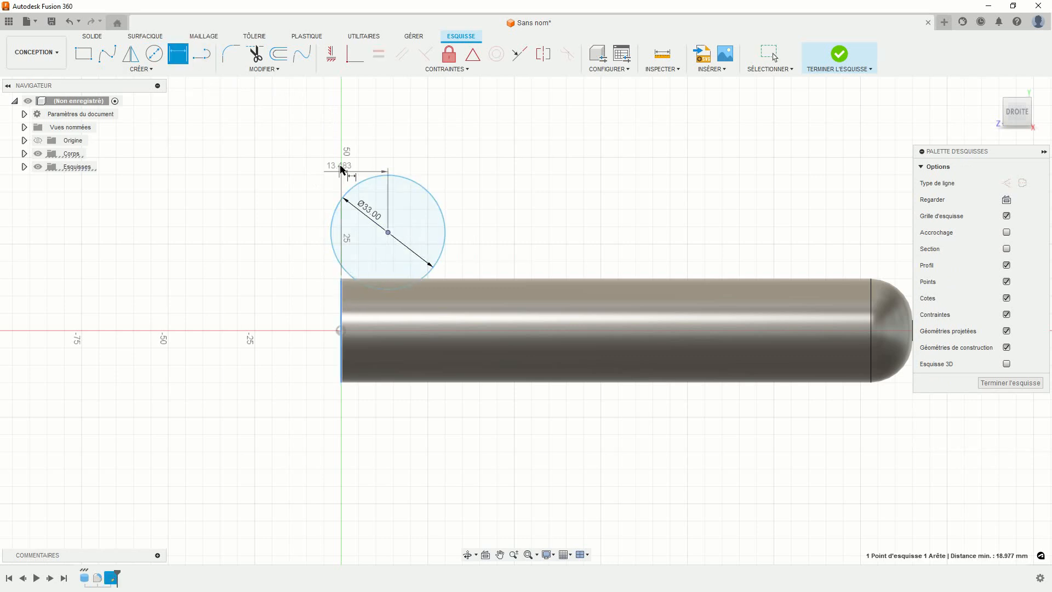
{"action": "left_click", "coordinate": [346, 122]}
{"action": "type", "text": "20"}
{"action": "key", "text": "Return"}
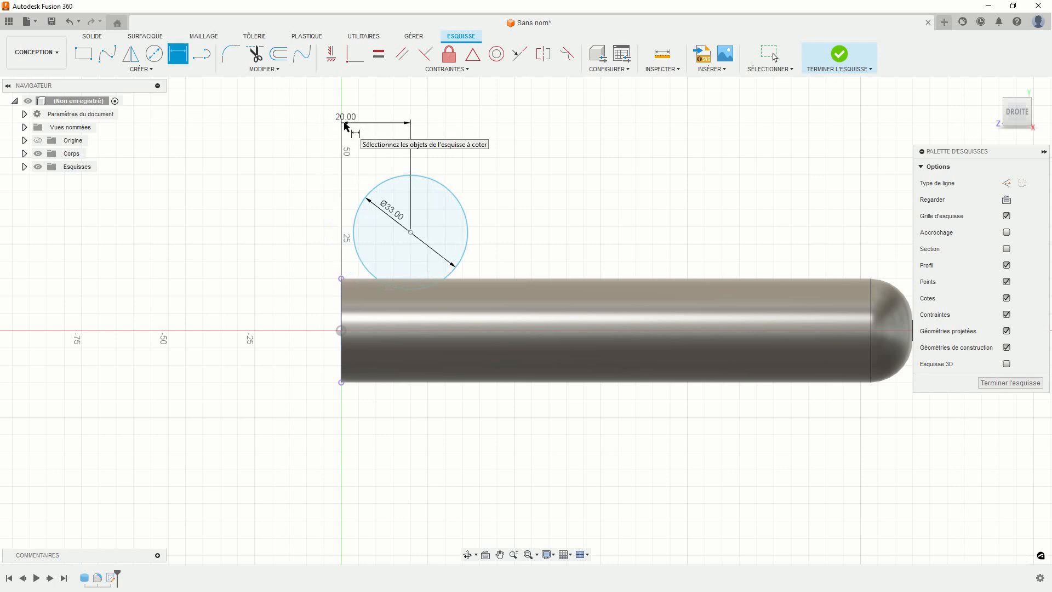
Dimension the circle's centre at 52/2 mm vertically above the origin and finish the sketch.
{"action": "left_click", "coordinate": [411, 234]}
{"action": "left_click", "coordinate": [340, 331]}
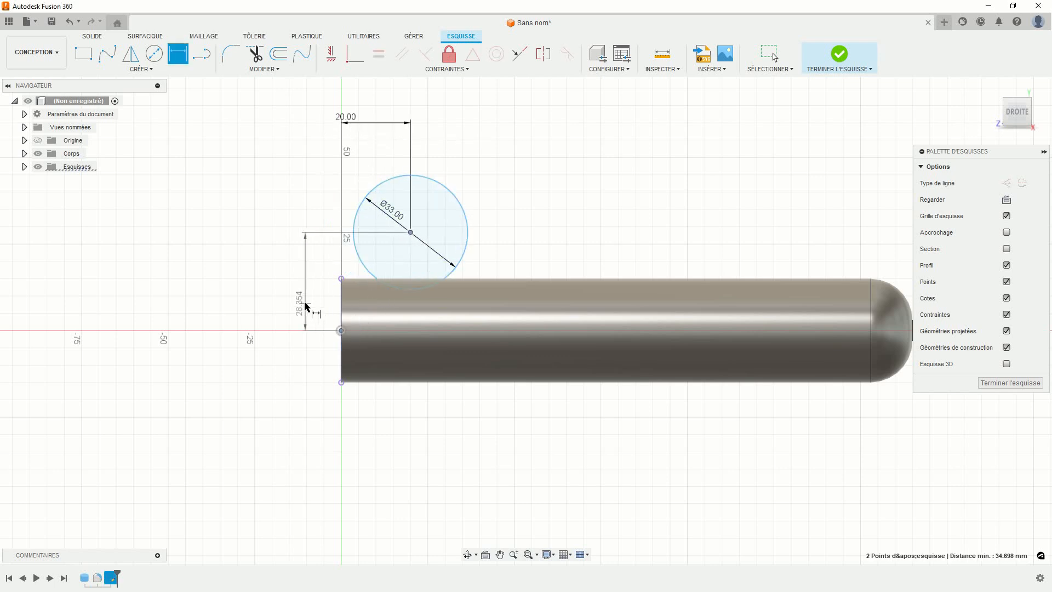
{"action": "left_click", "coordinate": [294, 299]}
{"action": "type", "text": "52"}
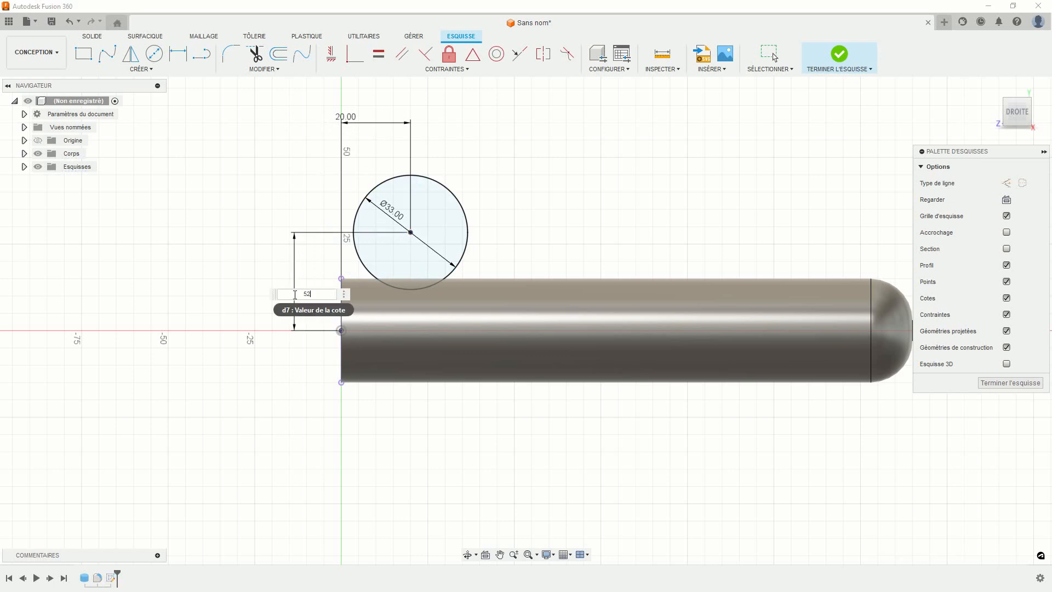
{"action": "type", "text": "/2"}
{"action": "key", "text": "Return"}
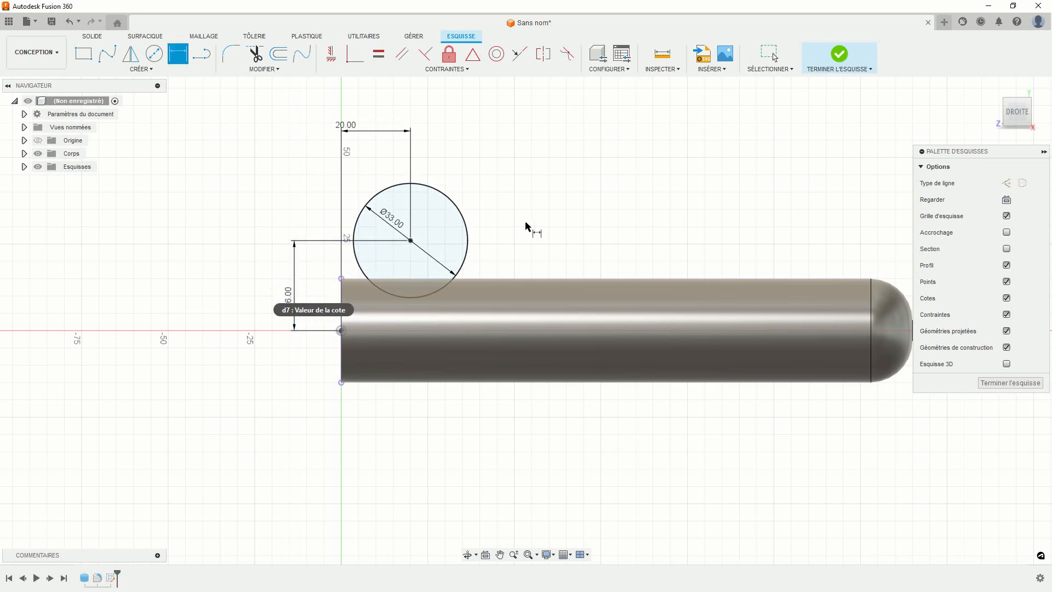
{"action": "left_click", "coordinate": [839, 54]}
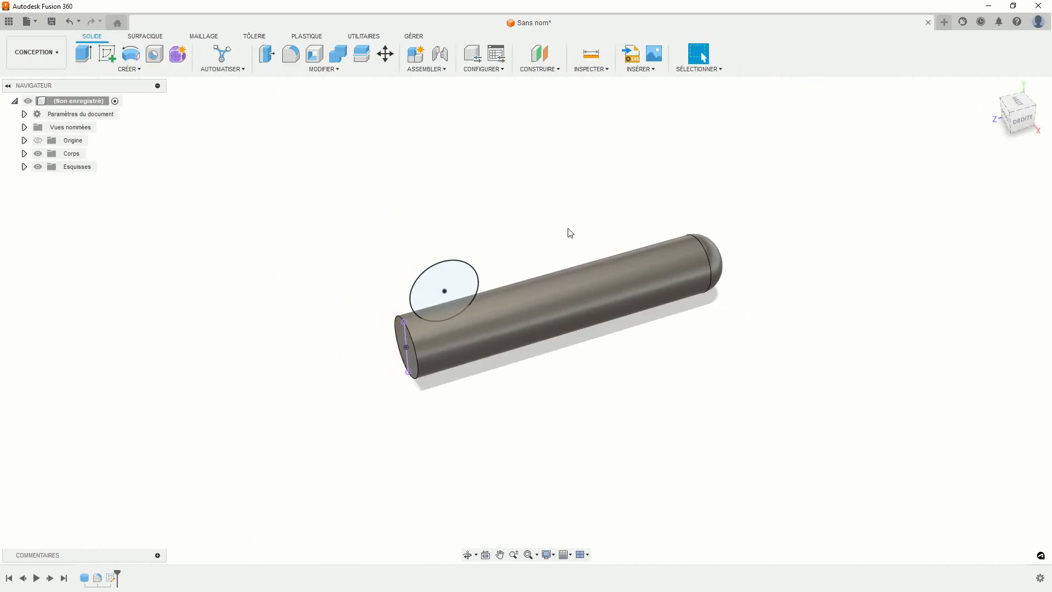
Revolve the 33 mm circle 360 degrees around the cylinder's axis as a cut to form a rounded neck.
{"action": "middle_click_drag", "start_coordinate": [520, 388], "coordinate": [526, 368], "text": "shift"}
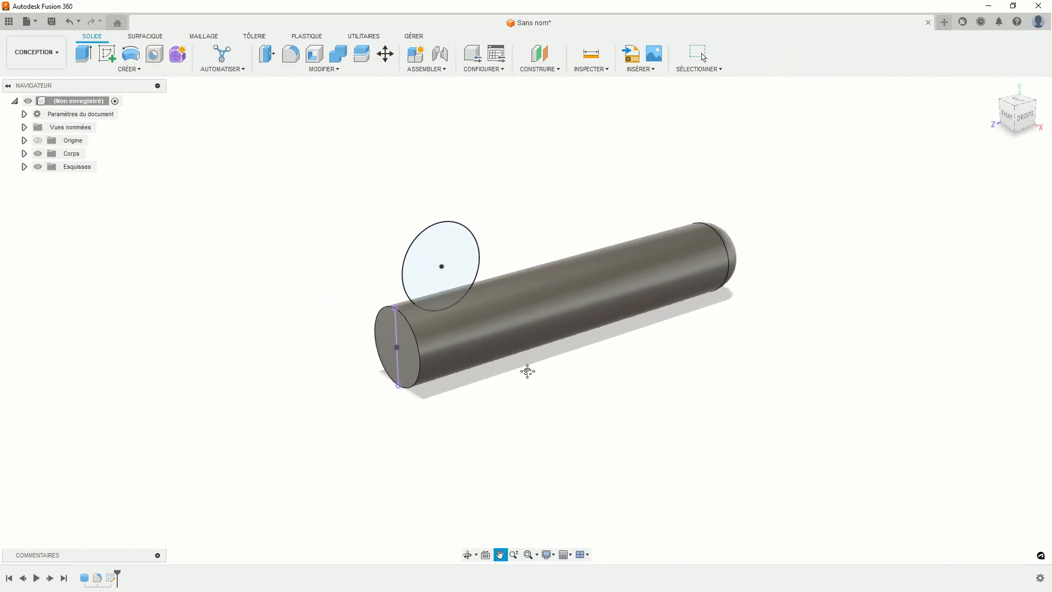
{"action": "left_click", "coordinate": [135, 57]}
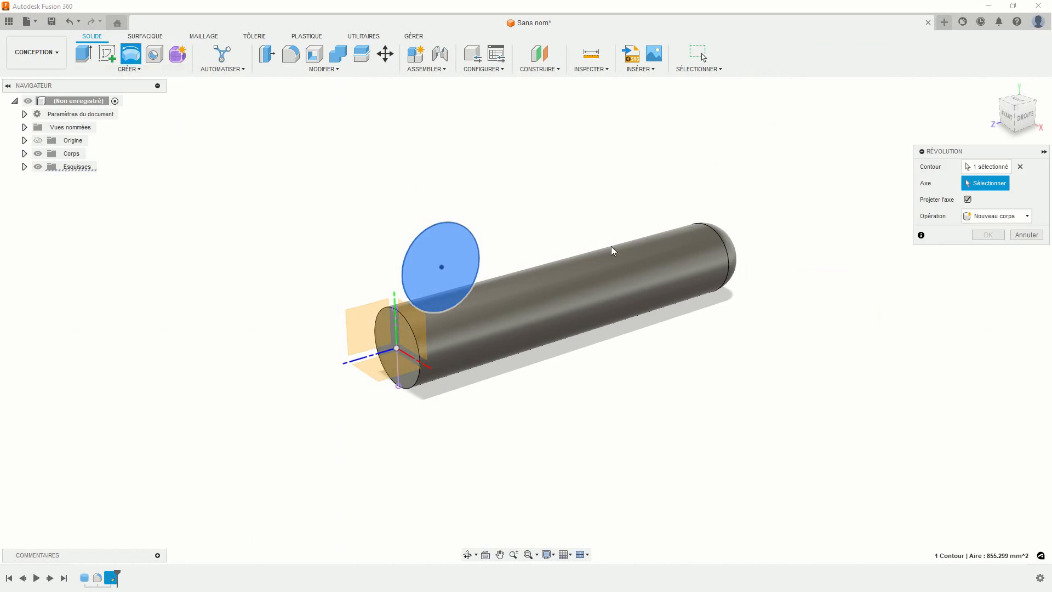
{"action": "left_click", "coordinate": [579, 281]}
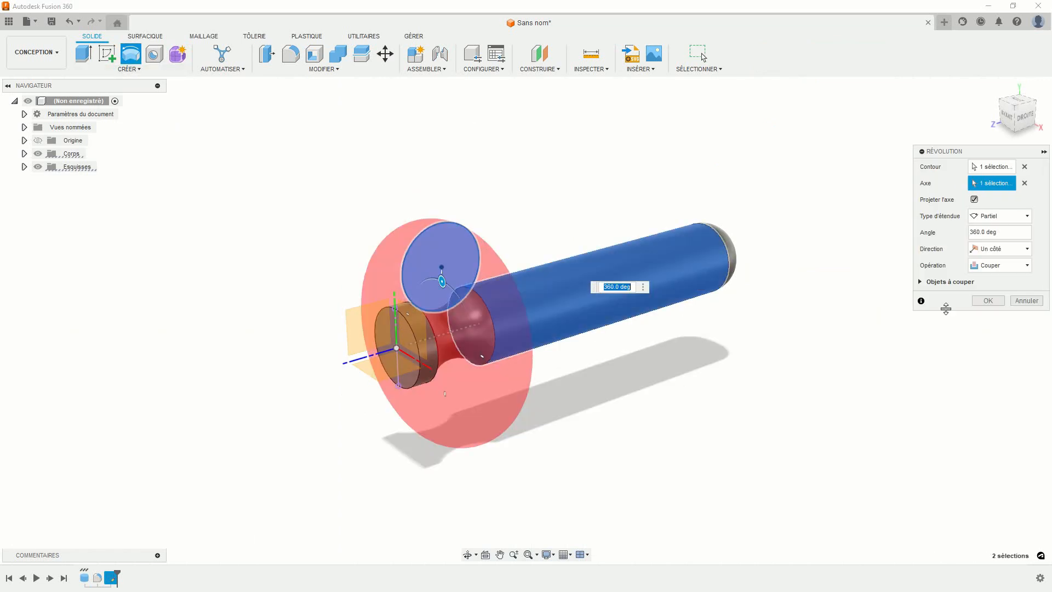
{"action": "left_click", "coordinate": [988, 300]}
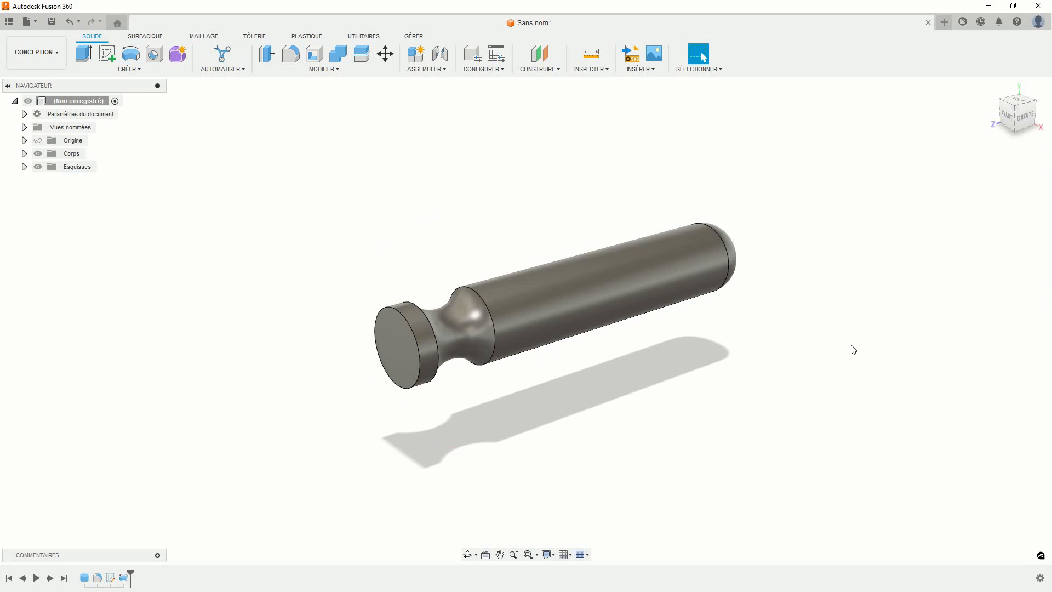
Start a sketch on the cylinder's flat end face and draw a circle of diameter 5.75*2 mm above it.
{"action": "left_click", "coordinate": [112, 53]}
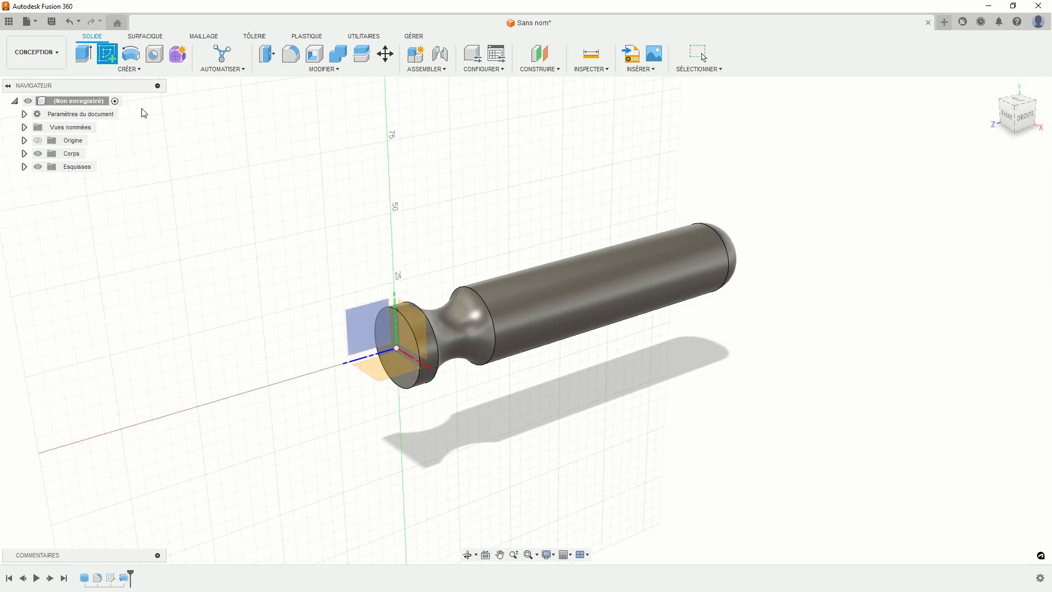
{"action": "left_click", "coordinate": [440, 410]}
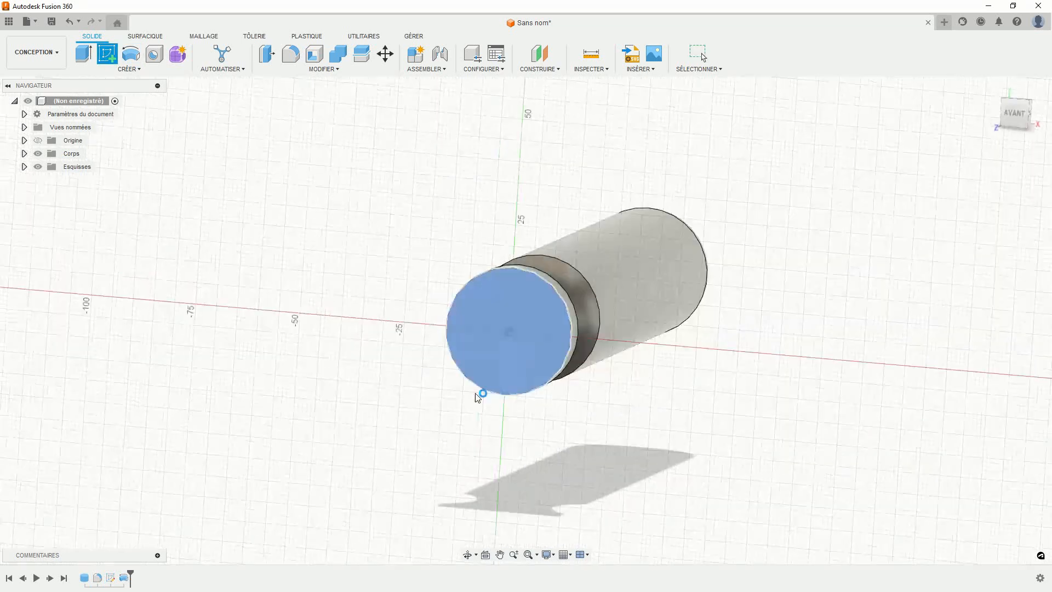
{"action": "scroll", "coordinate": [623, 286], "scroll_direction": "up", "scroll_amount": 1}
{"action": "left_click", "coordinate": [154, 53]}
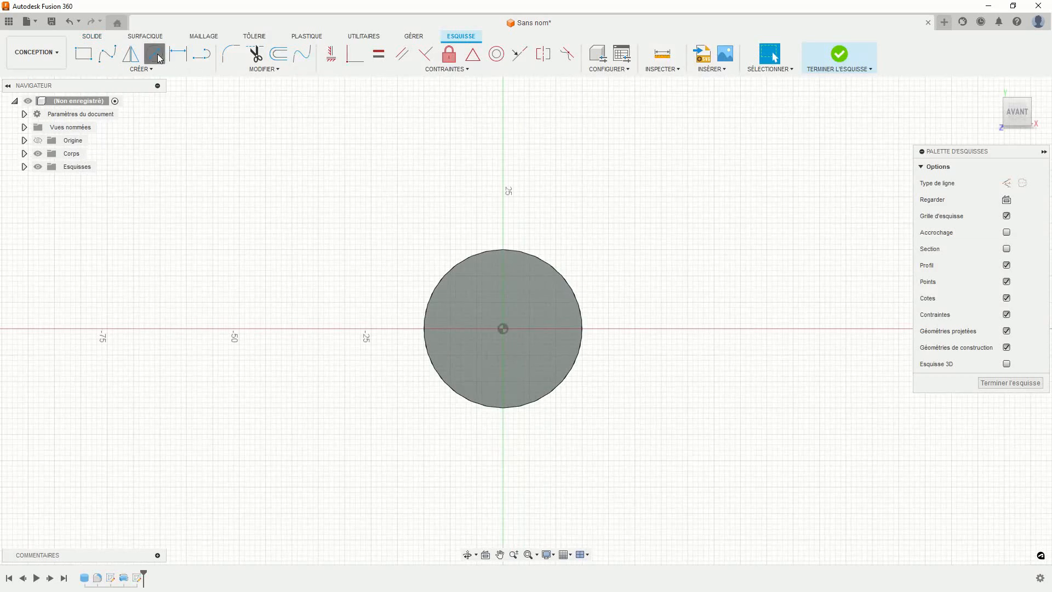
{"action": "left_click", "coordinate": [481, 205]}
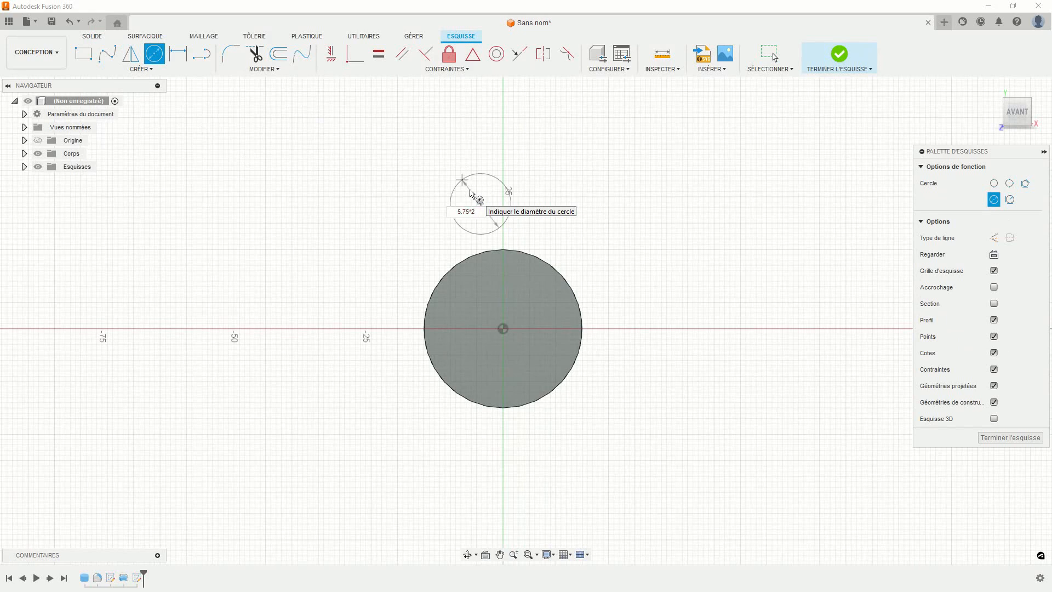
{"action": "key", "text": "Return"}
{"action": "key", "text": "Return"}
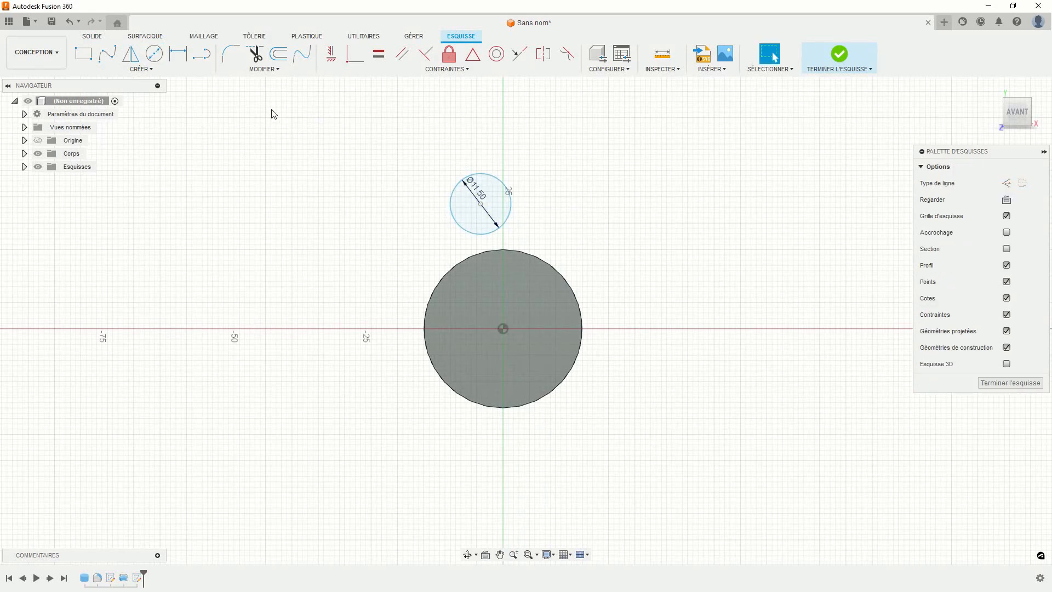
Align the small circle's centre vertically with the origin using a horizontal/vertical constraint.
{"action": "left_click", "coordinate": [331, 53]}
{"action": "left_click", "coordinate": [481, 204]}
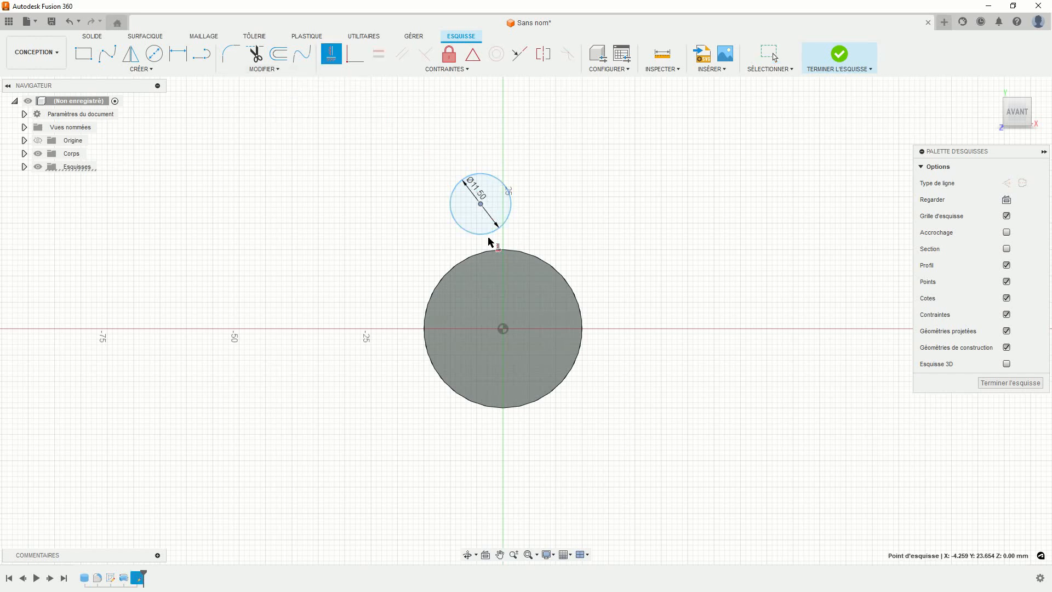
{"action": "left_click", "coordinate": [504, 328]}
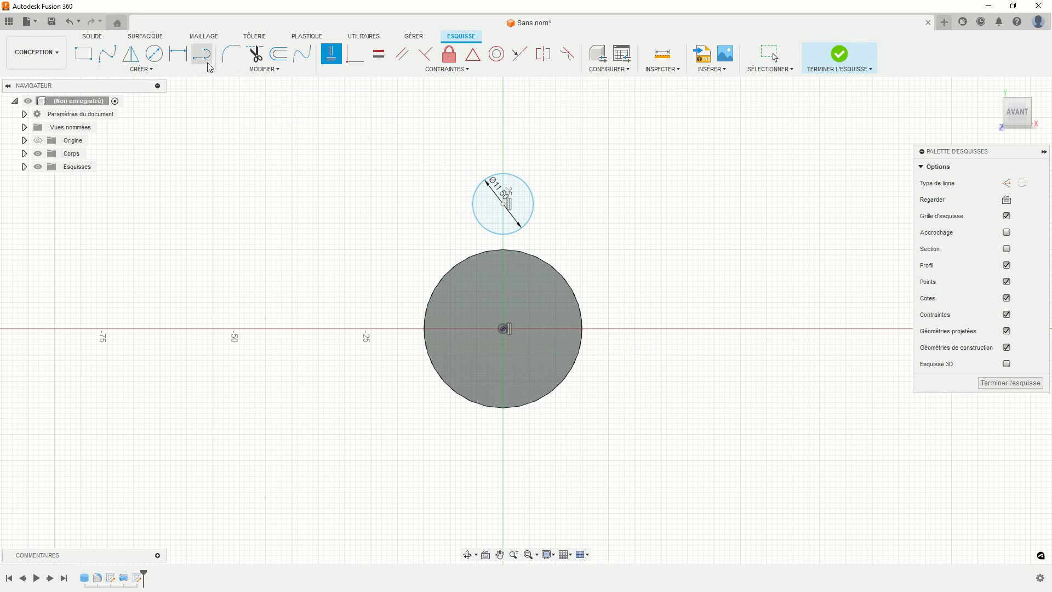
Dimension the vertical distance between the small circle's centre and the origin as 37/2 mm.
{"action": "left_click", "coordinate": [178, 53]}
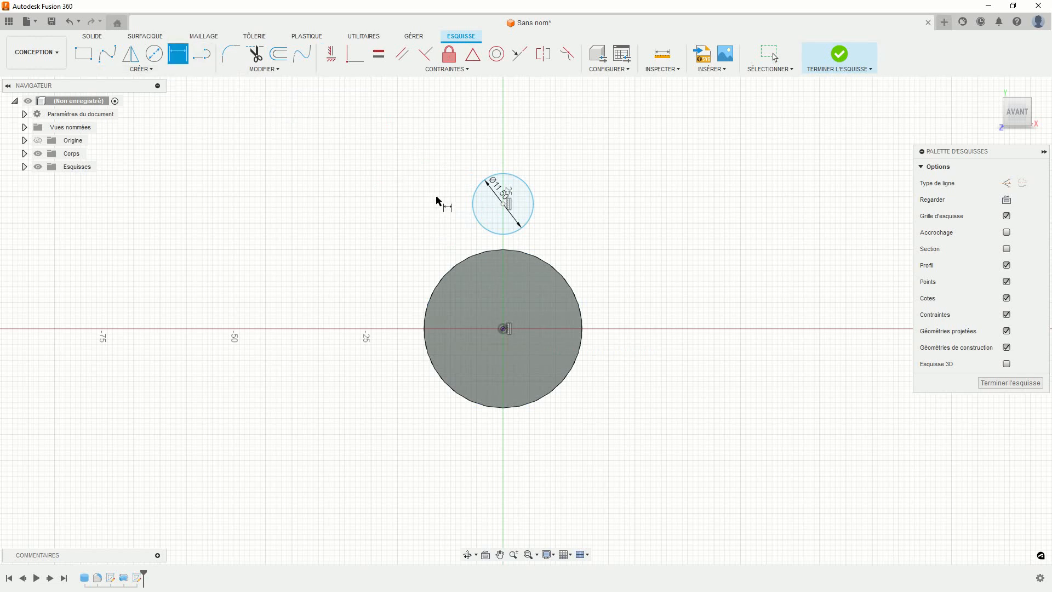
{"action": "left_click", "coordinate": [503, 204]}
{"action": "left_click", "coordinate": [505, 328]}
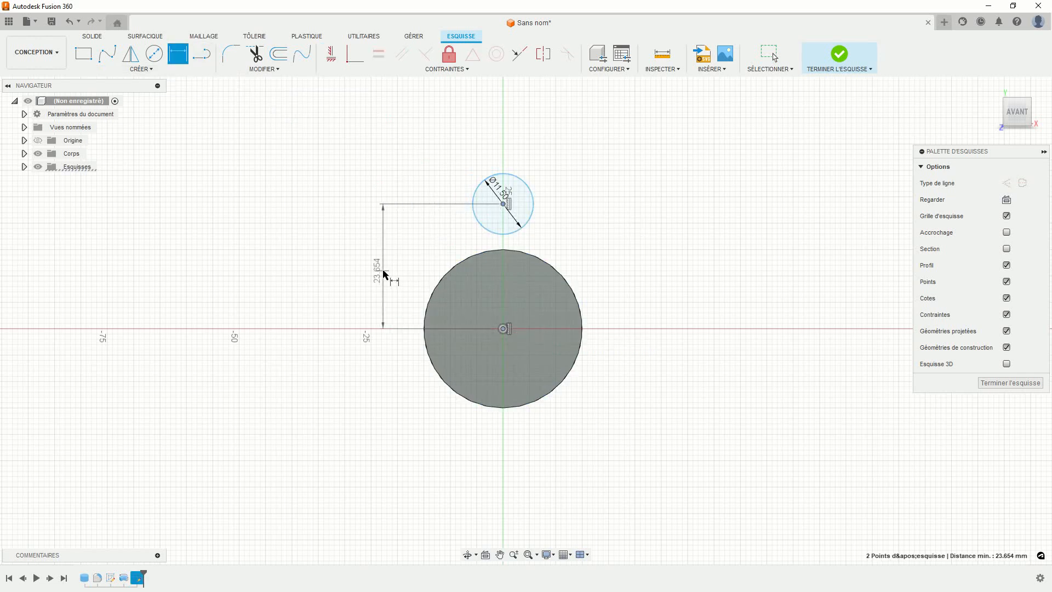
{"action": "left_click", "coordinate": [384, 270]}
{"action": "type", "text": "37"}
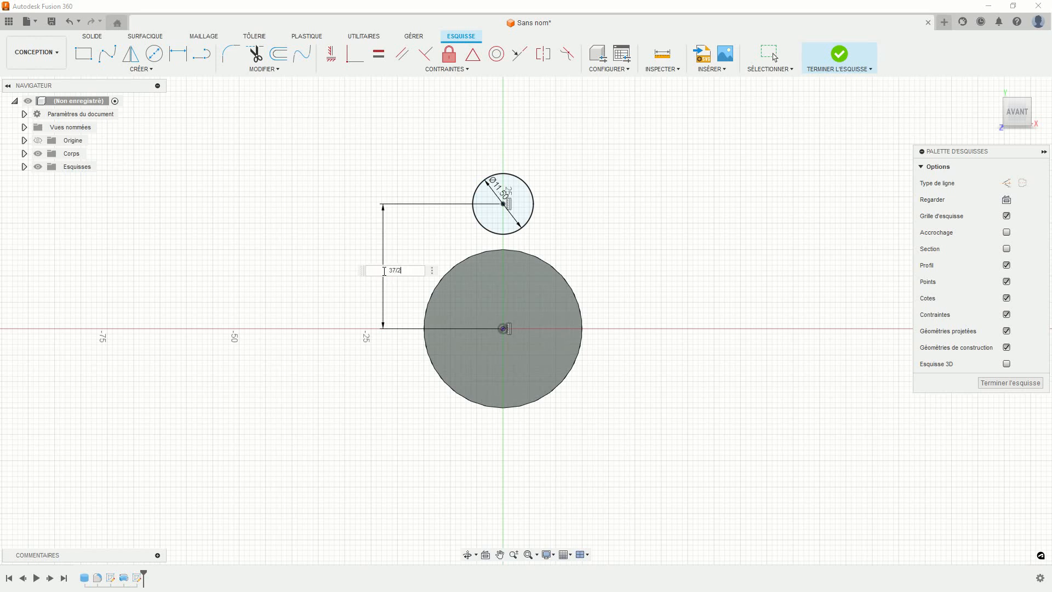
{"action": "type", "text": "/2"}
{"action": "key", "text": "Return"}
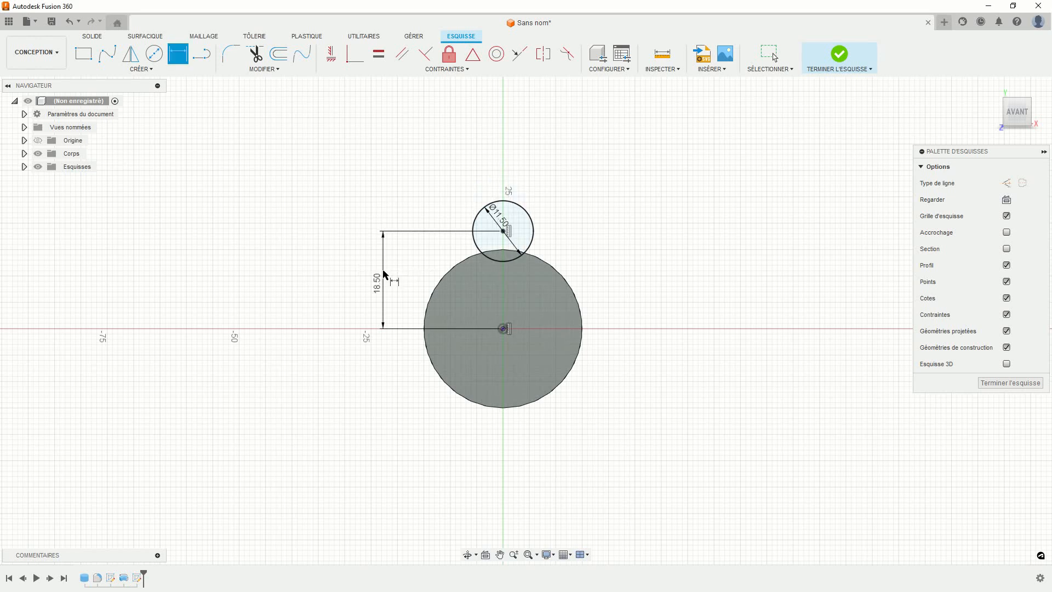
Finish the sketch and extrude the small circle's overlap with the end face about 176 mm as a cut along the whole cylinder.
{"action": "left_click", "coordinate": [821, 63]}
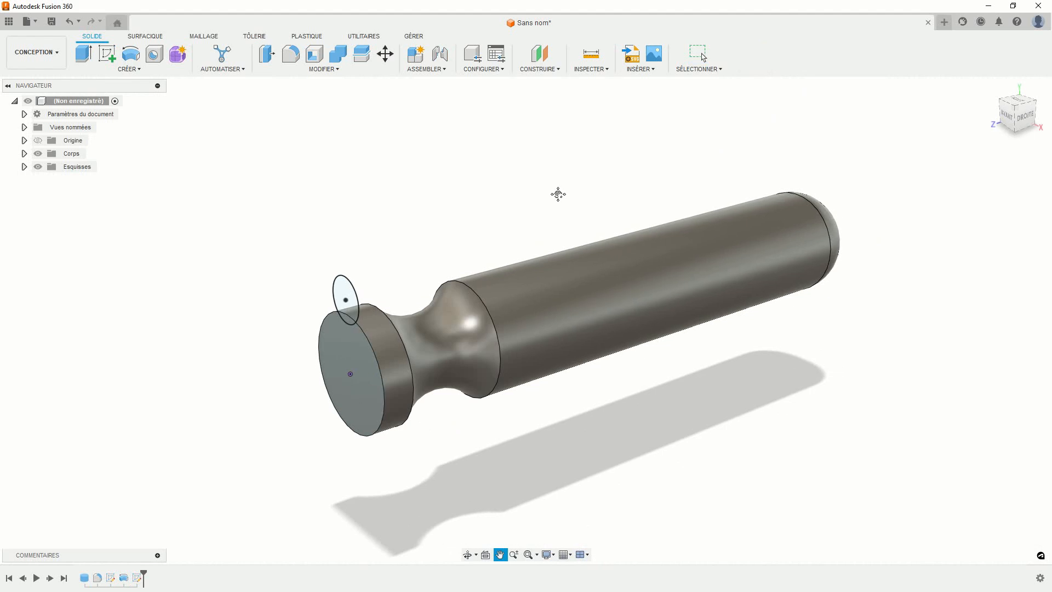
{"action": "left_click_drag", "start_coordinate": [558, 194], "coordinate": [535, 201]}
{"action": "key", "text": "Escape"}
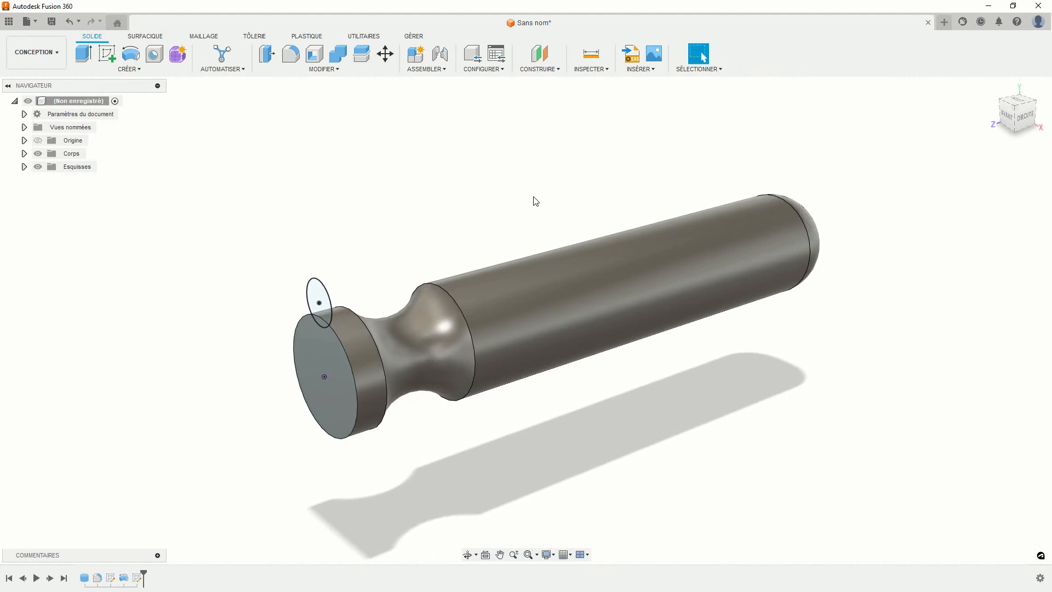
{"action": "left_click", "coordinate": [84, 55]}
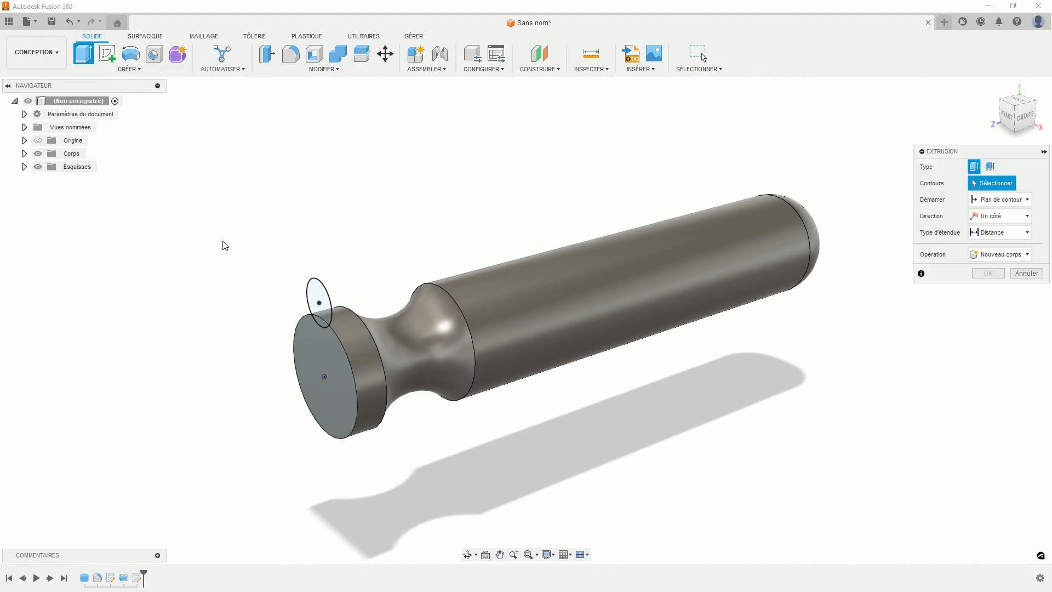
{"action": "left_click", "coordinate": [320, 324]}
{"action": "left_click_drag", "start_coordinate": [321, 318], "coordinate": [832, 184]}
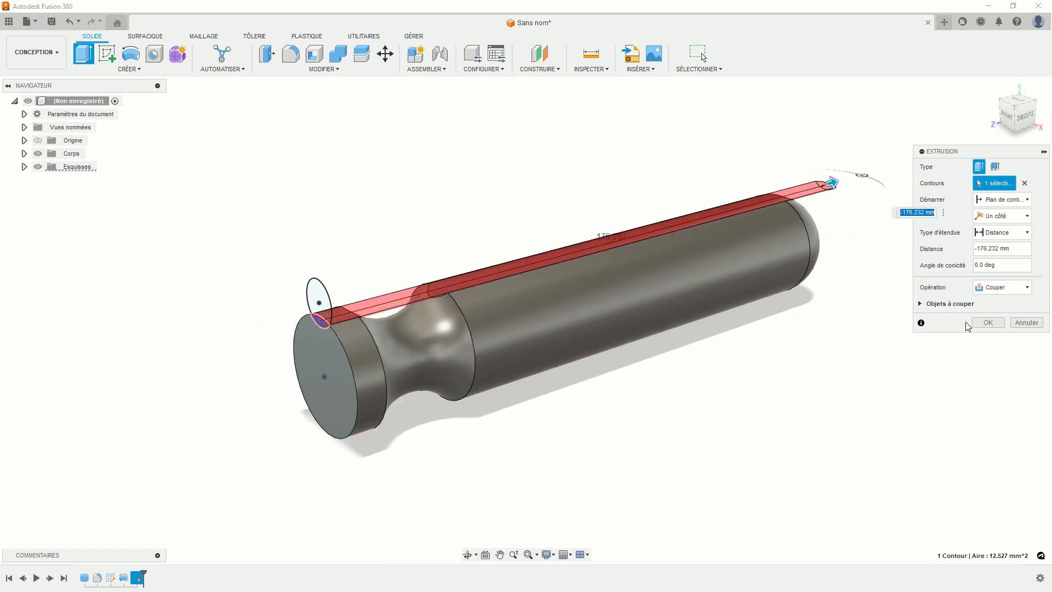
{"action": "left_click", "coordinate": [988, 323]}
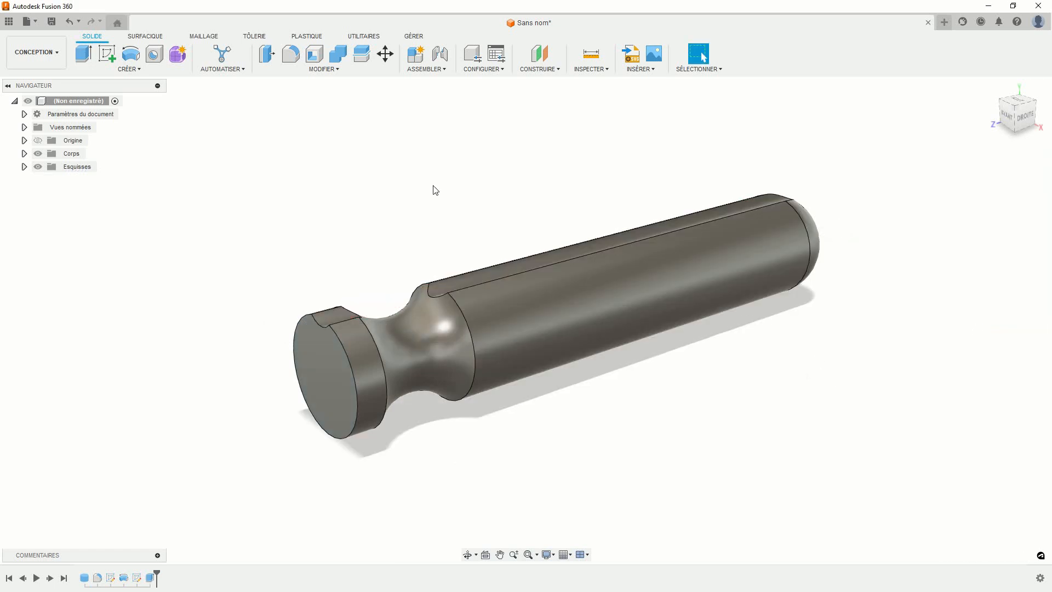
Create a full circular pattern of the extruded groove feature around the cylinder's axis with a quantity of 6.
{"action": "left_click", "coordinate": [135, 69]}
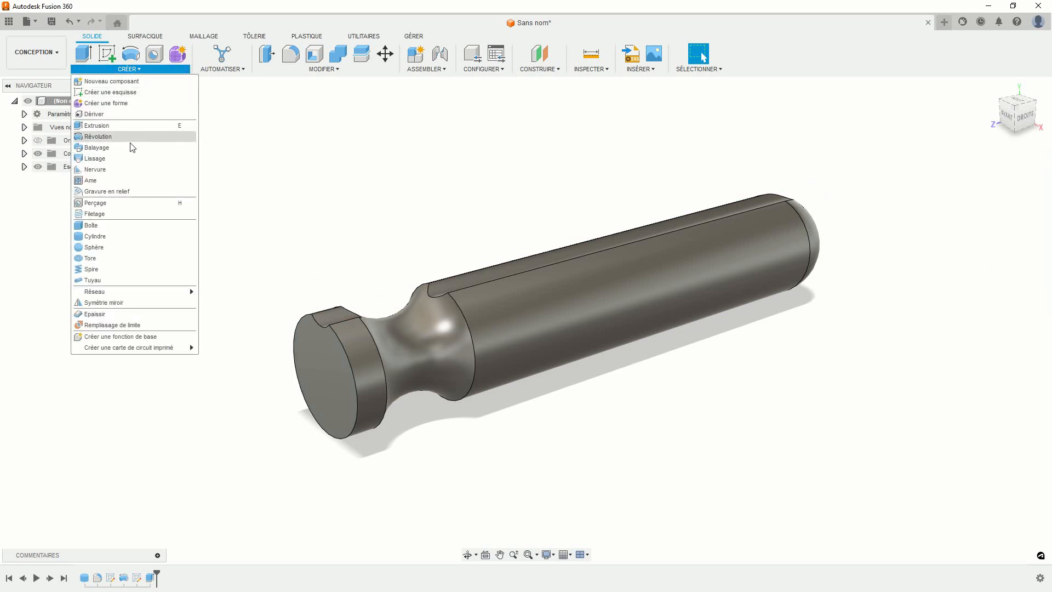
{"action": "mouse_move", "coordinate": [131, 291]}
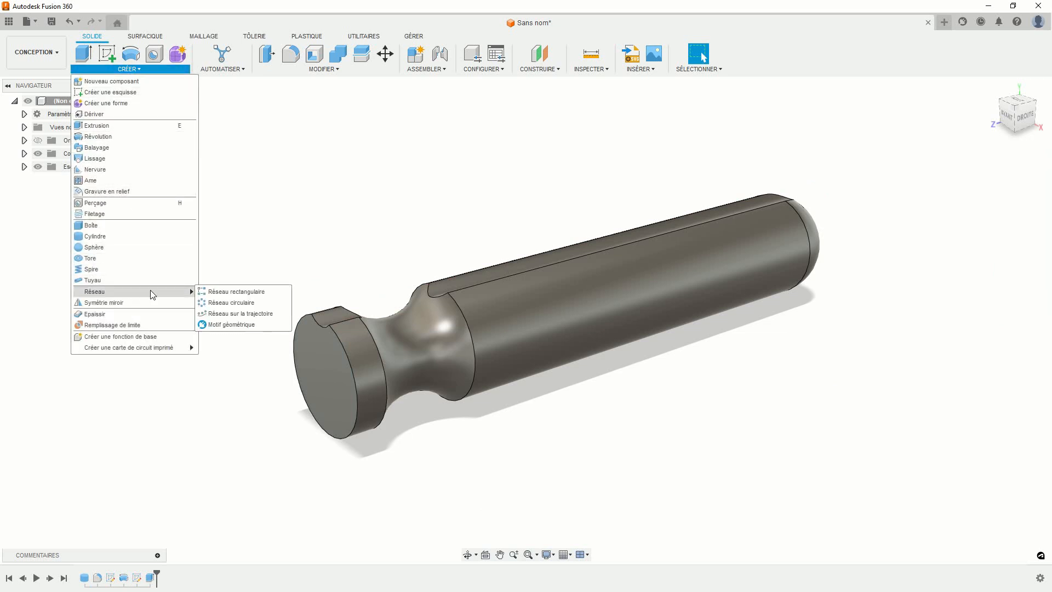
{"action": "left_click", "coordinate": [224, 302]}
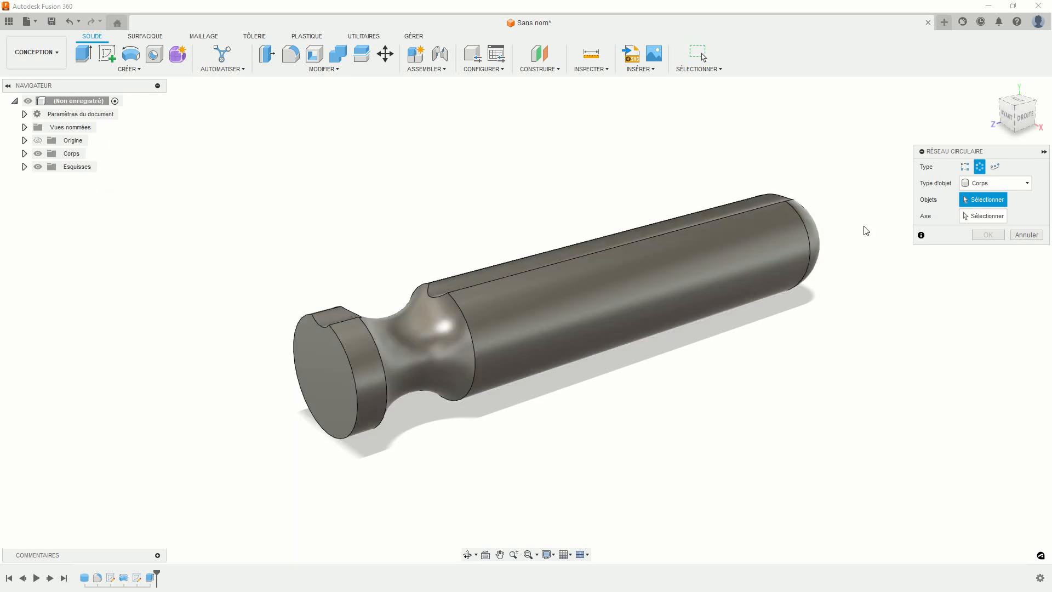
{"action": "left_click", "coordinate": [960, 185]}
{"action": "left_click", "coordinate": [965, 219]}
{"action": "left_click", "coordinate": [584, 251]}
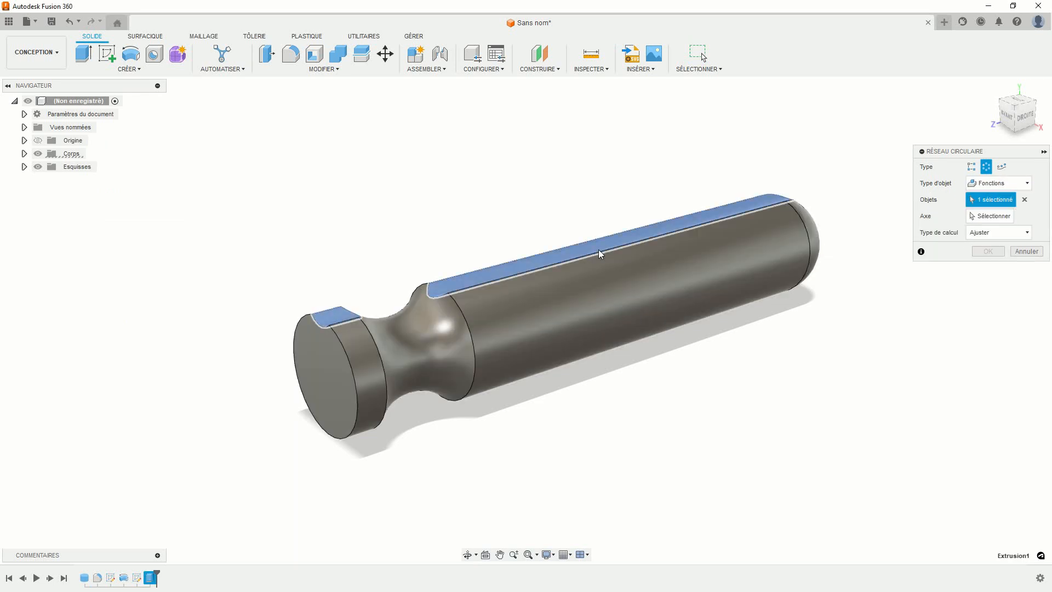
{"action": "left_click", "coordinate": [979, 217]}
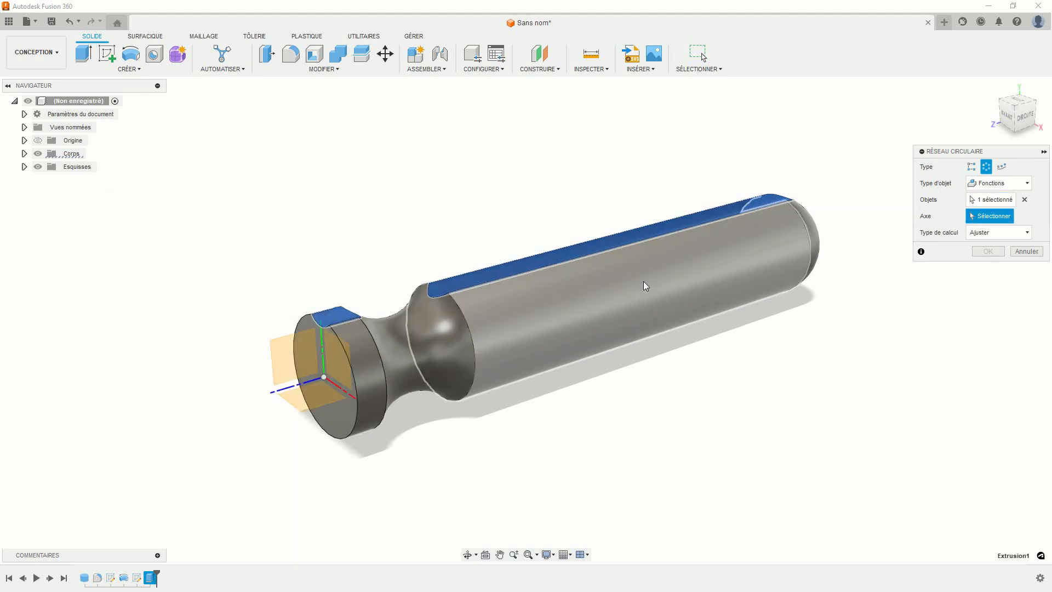
{"action": "left_click", "coordinate": [637, 281]}
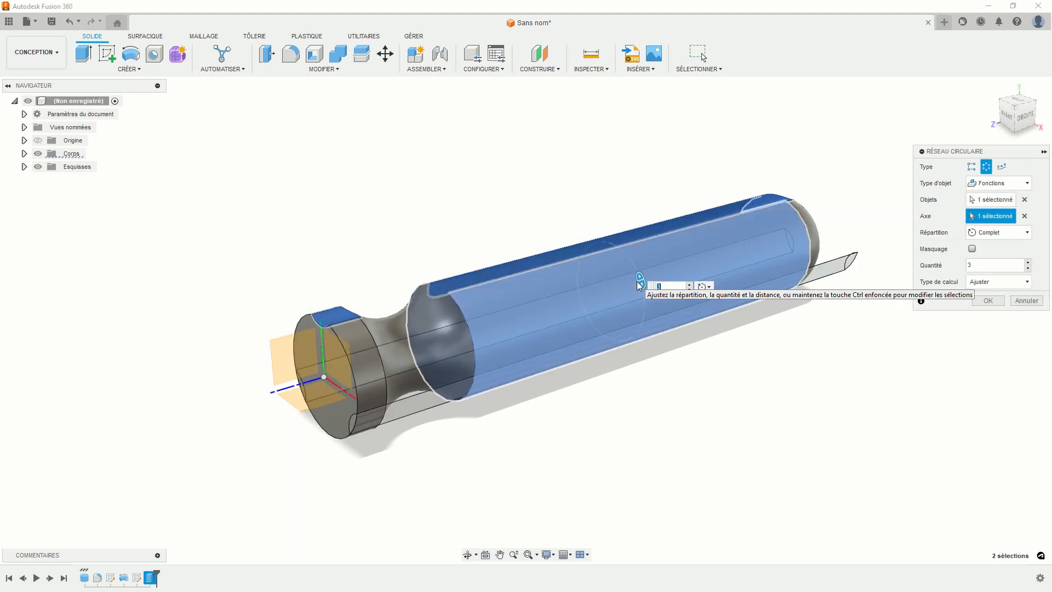
{"action": "type", "text": "6"}
{"action": "key", "text": "Return"}
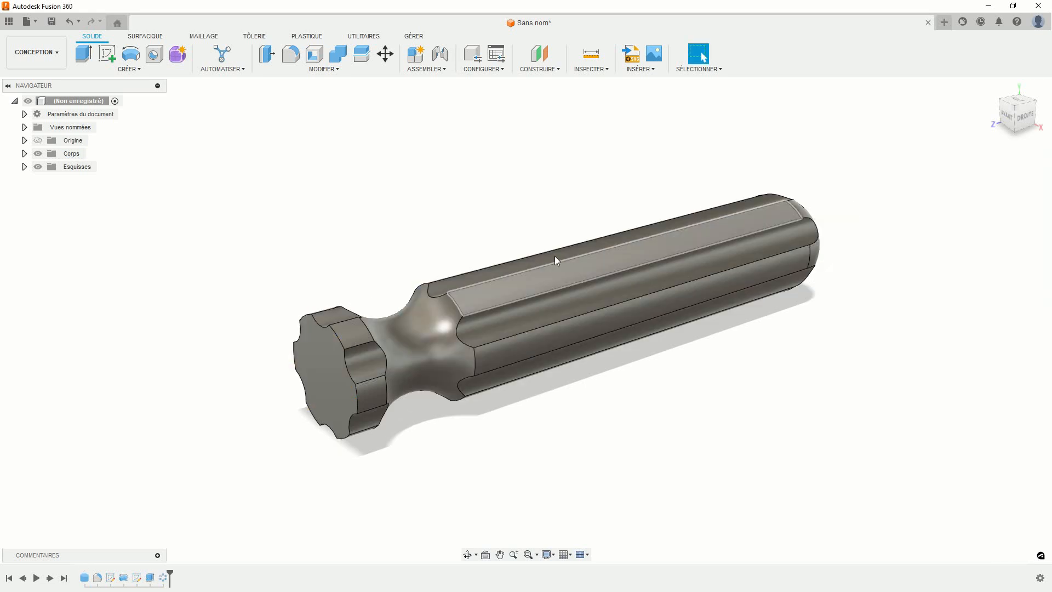
Apply a constant-radius fillet to the handle's edges by selecting all its solid features, from the base cylinder to the circular pattern.
{"action": "scroll", "coordinate": [458, 245], "scroll_direction": "down", "scroll_amount": 2}
{"action": "middle_click_drag", "start_coordinate": [453, 241], "coordinate": [422, 224]}
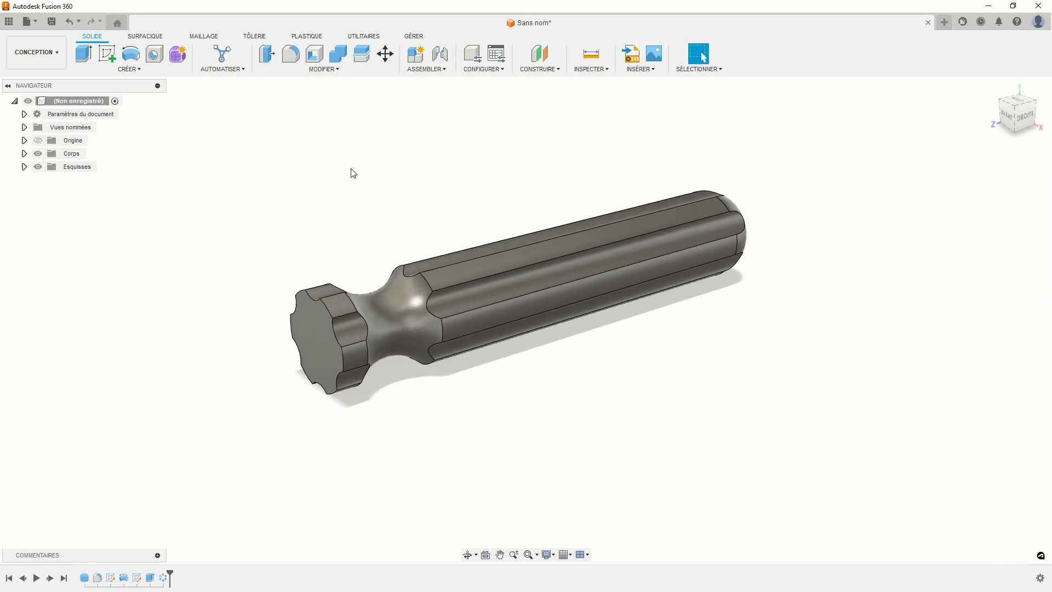
{"action": "left_click", "coordinate": [292, 55]}
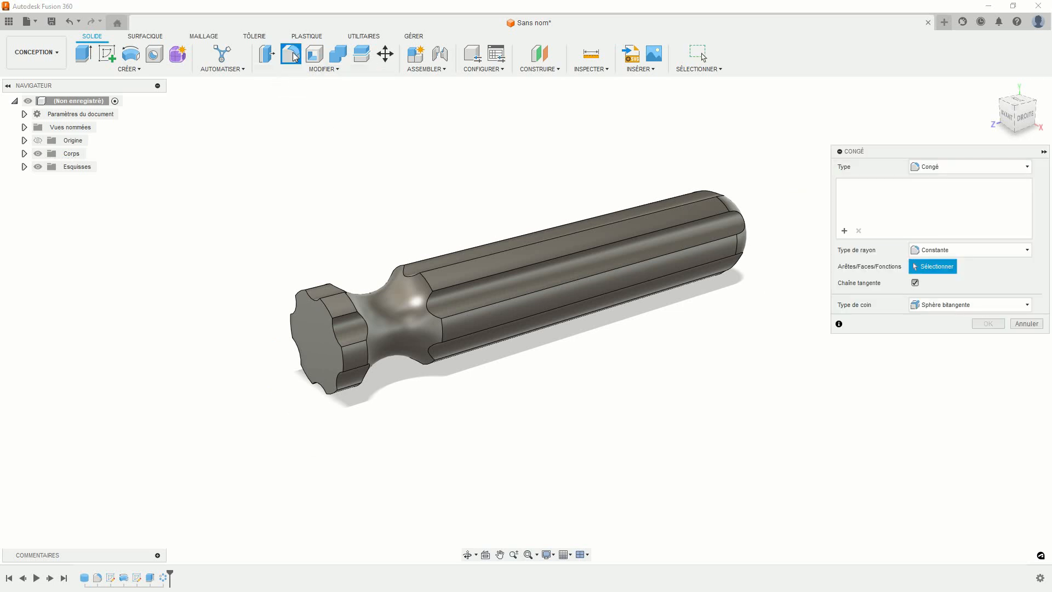
{"action": "left_click", "coordinate": [163, 578]}
{"action": "left_click_drag", "start_coordinate": [159, 579], "coordinate": [79, 580]}
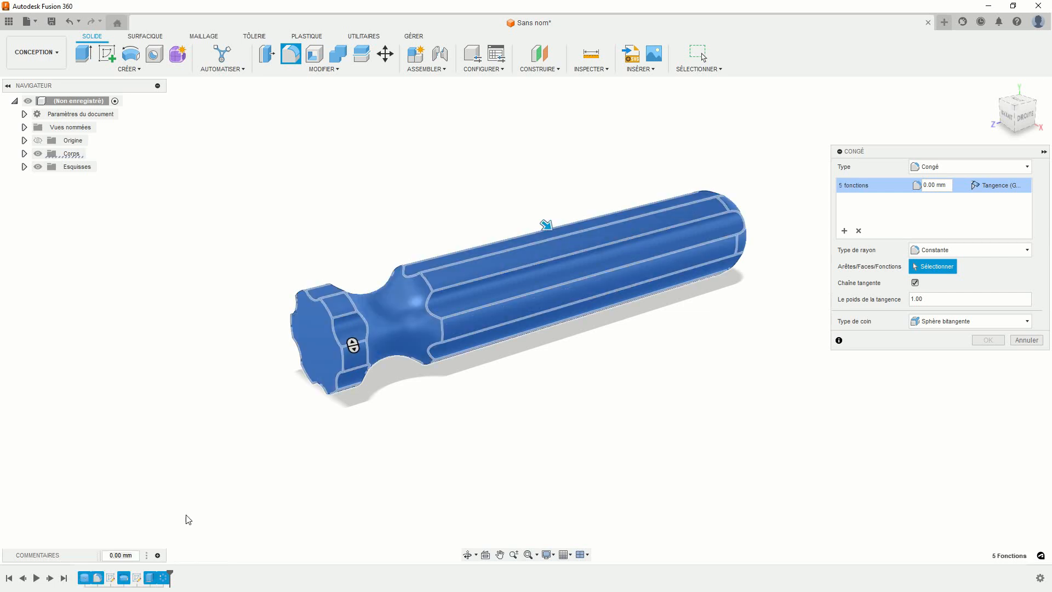
{"action": "left_click", "coordinate": [944, 184]}
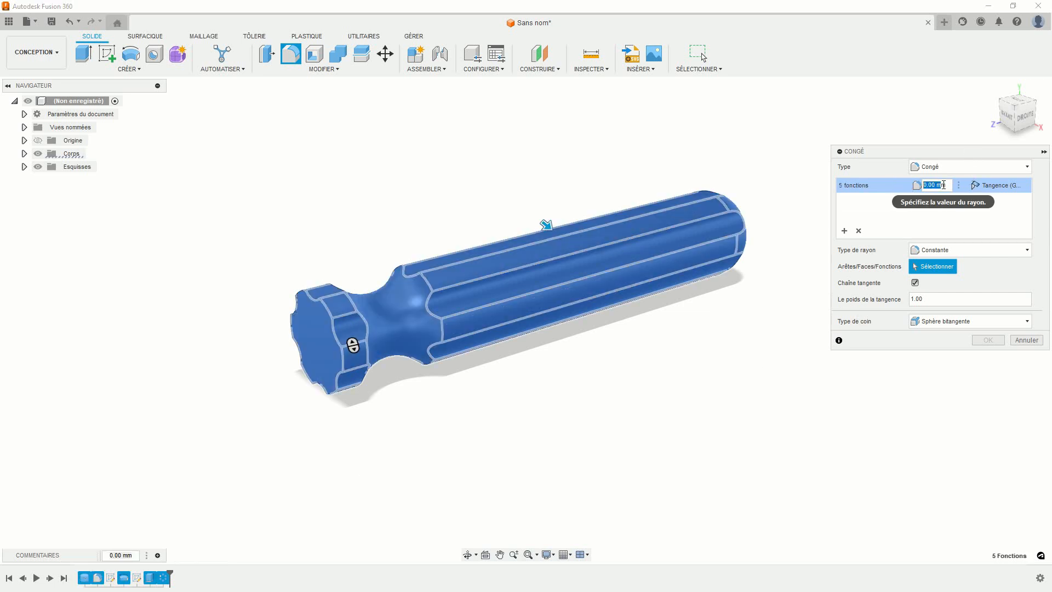
{"action": "key", "text": "Return"}
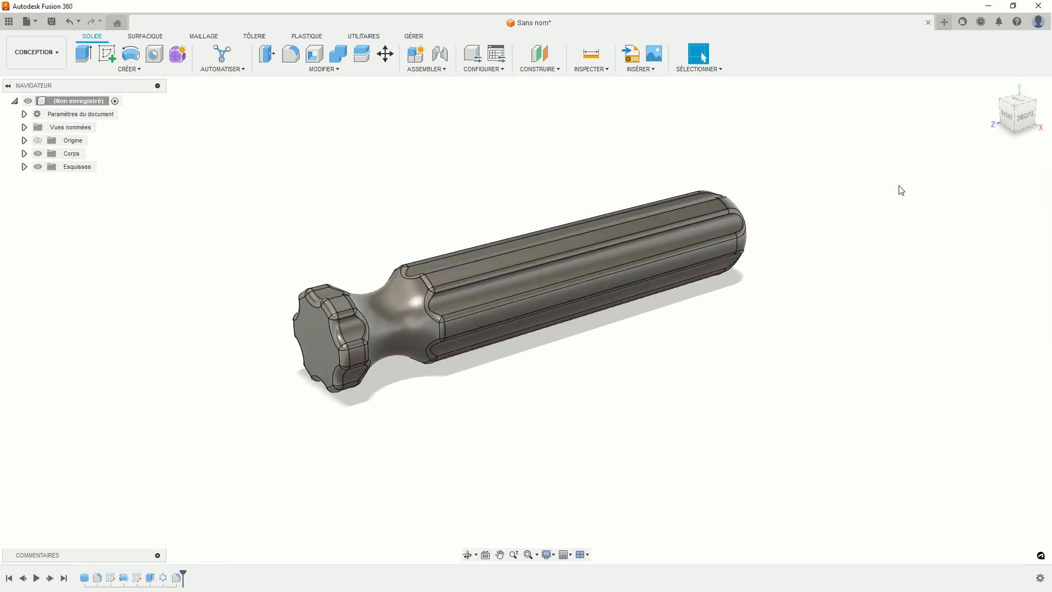
Add a simple hole at the centre of the handle's flat end face, 9.6 mm in diameter and 30 mm deep.
{"action": "middle_click_drag", "start_coordinate": [564, 419], "coordinate": [591, 406], "text": "shift"}
{"action": "key", "text": "Escape"}
{"action": "scroll", "coordinate": [590, 409], "scroll_direction": "up", "scroll_amount": 5}
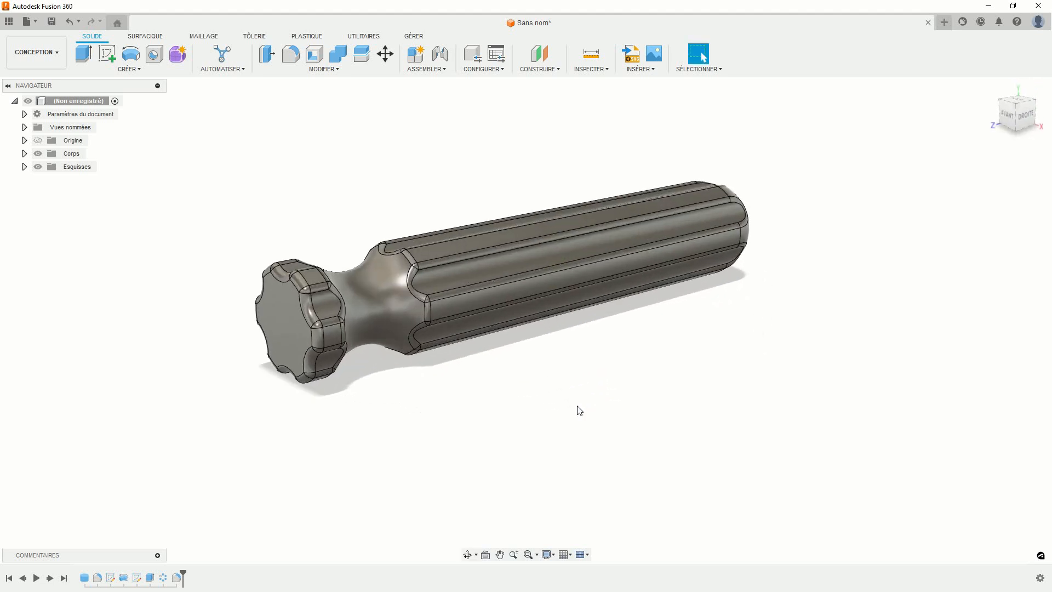
{"action": "left_click", "coordinate": [156, 60]}
{"action": "scroll", "coordinate": [225, 316], "scroll_direction": "up", "scroll_amount": 3}
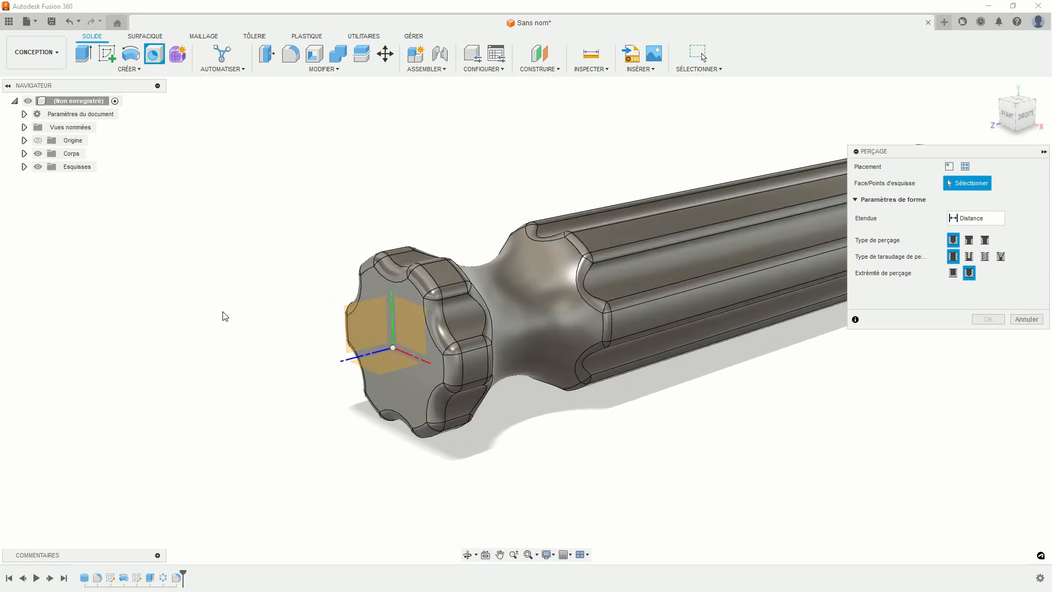
{"action": "left_click", "coordinate": [406, 390]}
{"action": "left_click_drag", "start_coordinate": [405, 392], "coordinate": [395, 346]}
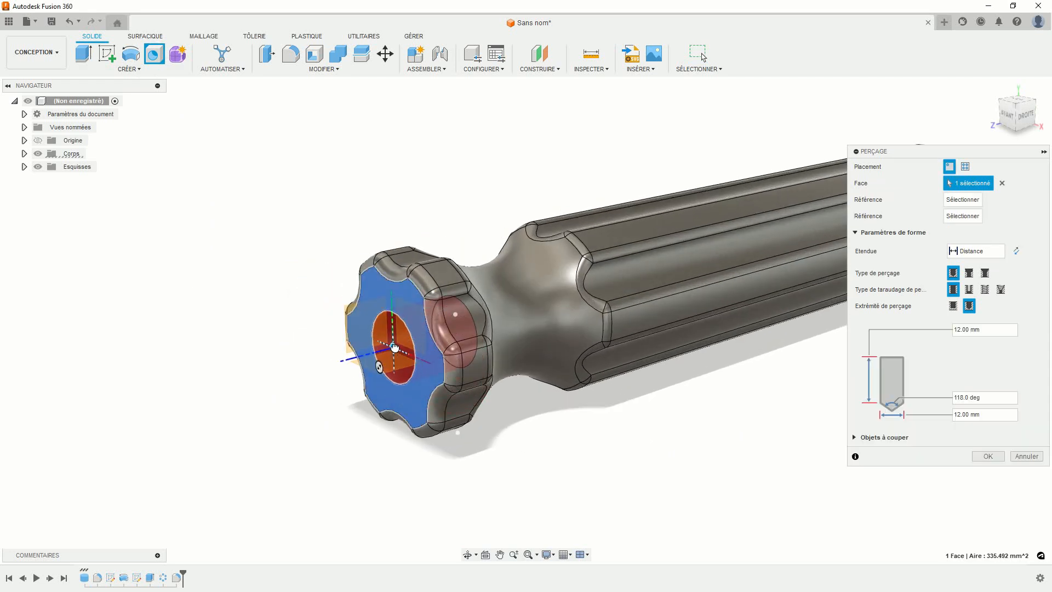
{"action": "left_click_drag", "start_coordinate": [979, 412], "coordinate": [963, 414]}
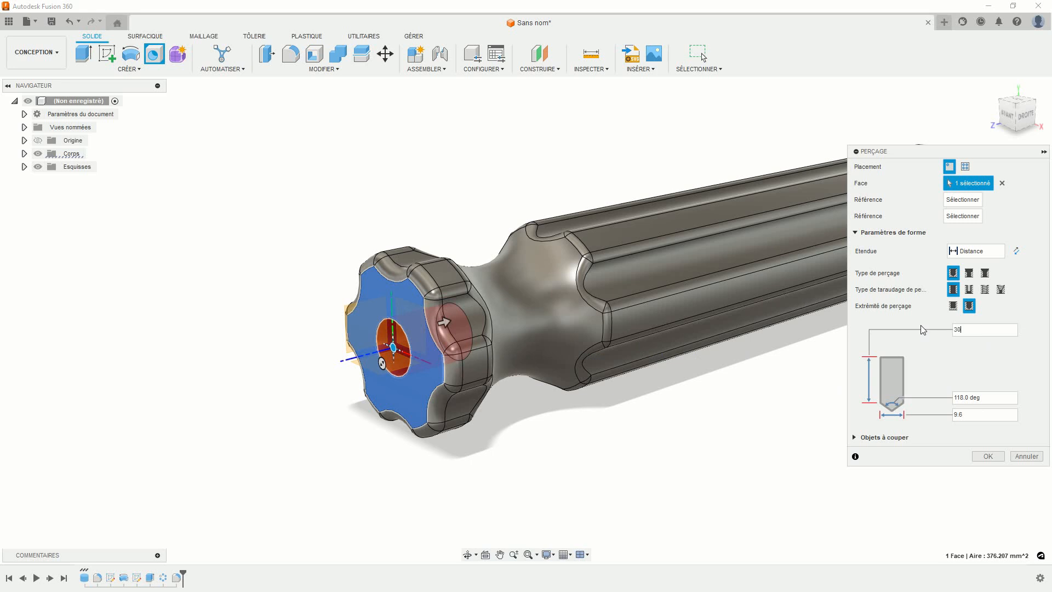
{"action": "key", "text": "Return"}
Start a sketch on the handle's flat end face, project the hole's circular edge into it and finish the sketch.
{"action": "scroll", "coordinate": [686, 454], "scroll_direction": "down", "scroll_amount": 4}
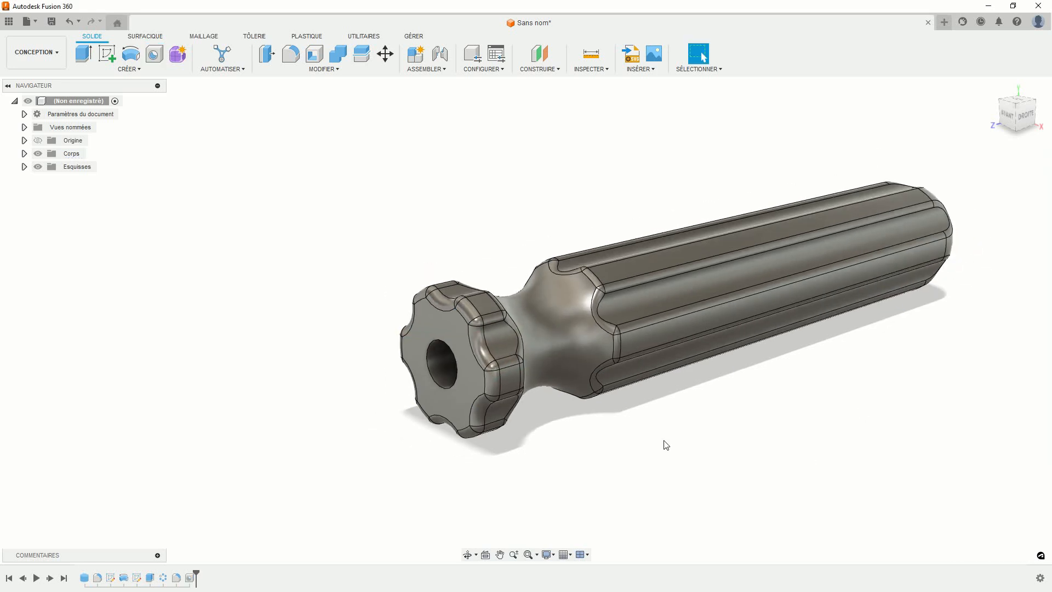
{"action": "middle_click_drag", "start_coordinate": [700, 446], "coordinate": [606, 396]}
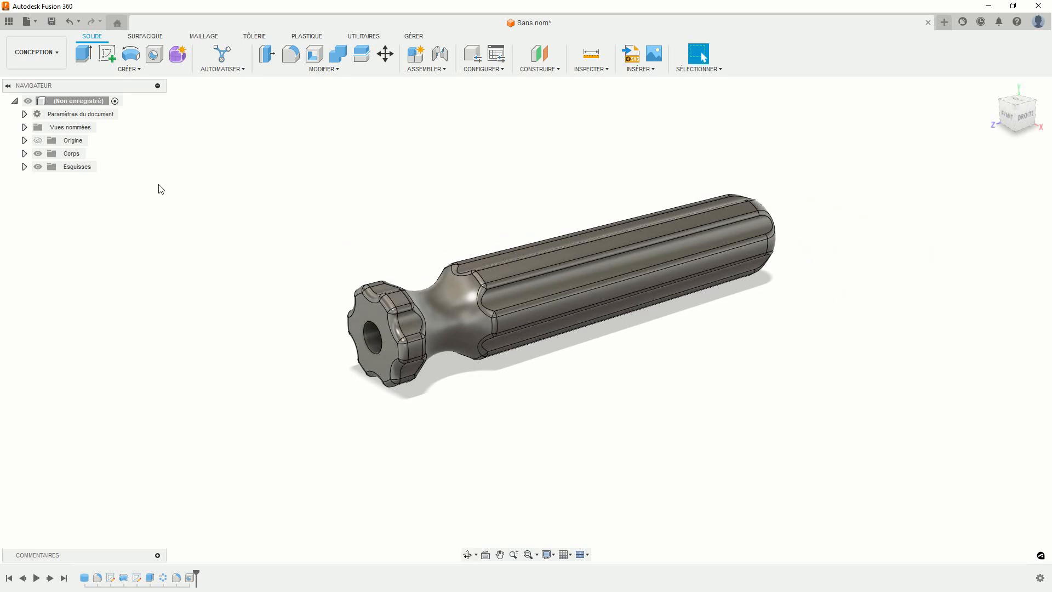
{"action": "left_click", "coordinate": [107, 54]}
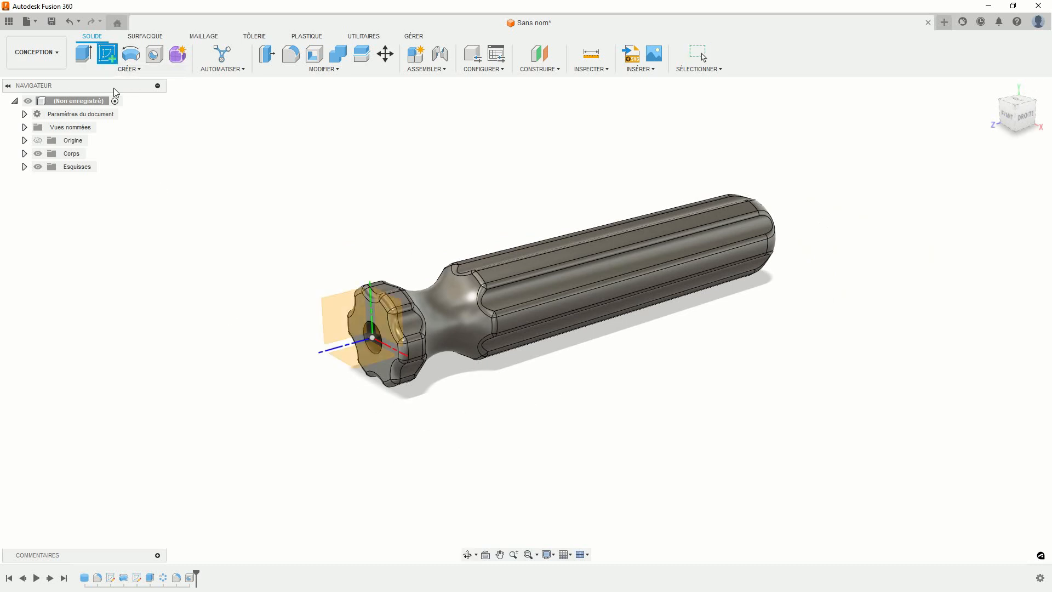
{"action": "scroll", "coordinate": [263, 286], "scroll_direction": "up", "scroll_amount": 3}
{"action": "left_click", "coordinate": [480, 436]}
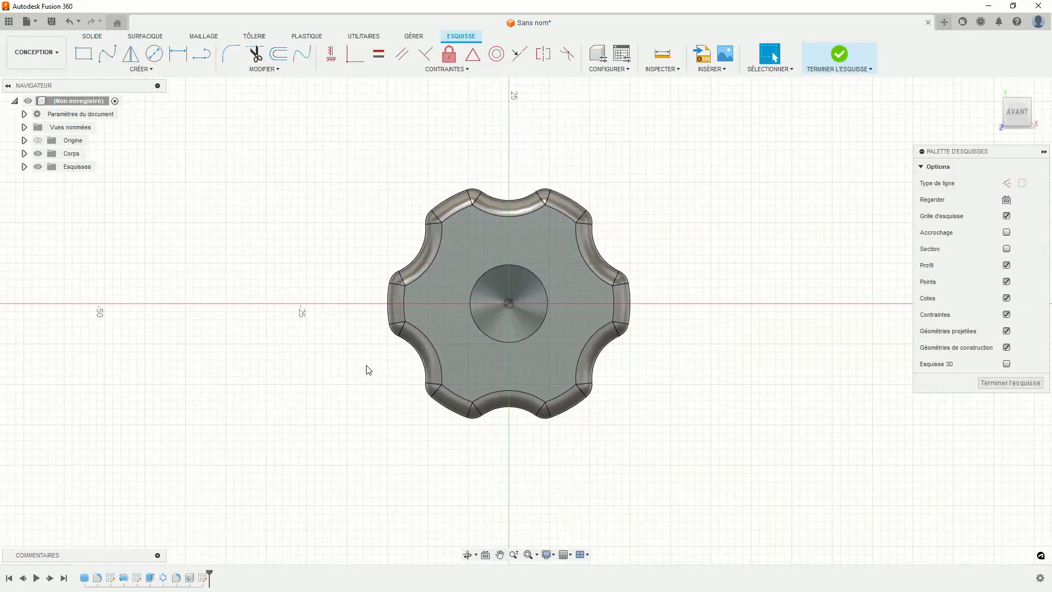
{"action": "left_click", "coordinate": [142, 71]}
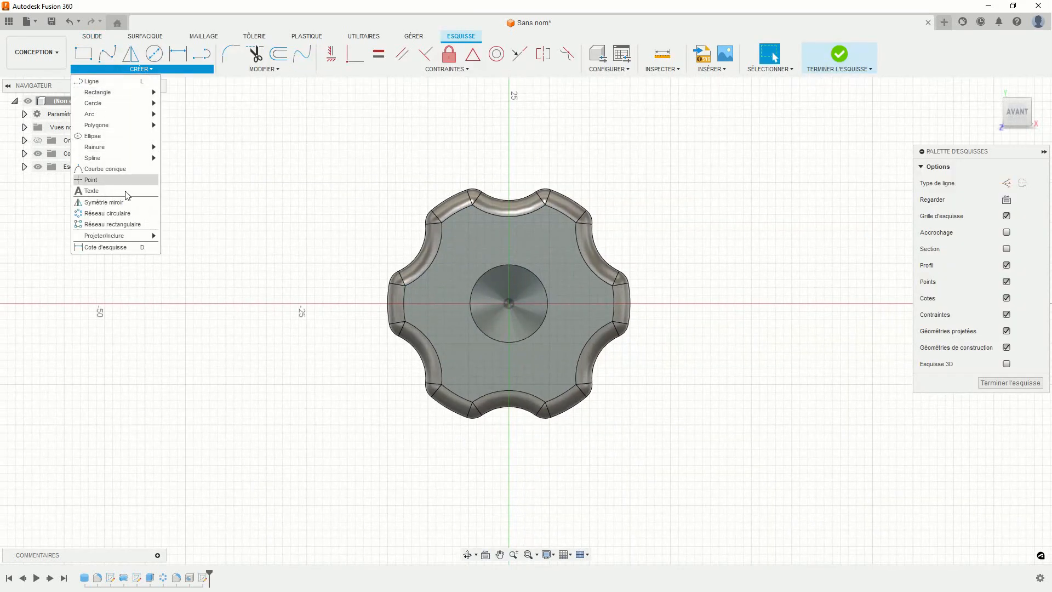
{"action": "mouse_move", "coordinate": [124, 238]}
{"action": "left_click", "coordinate": [191, 237]}
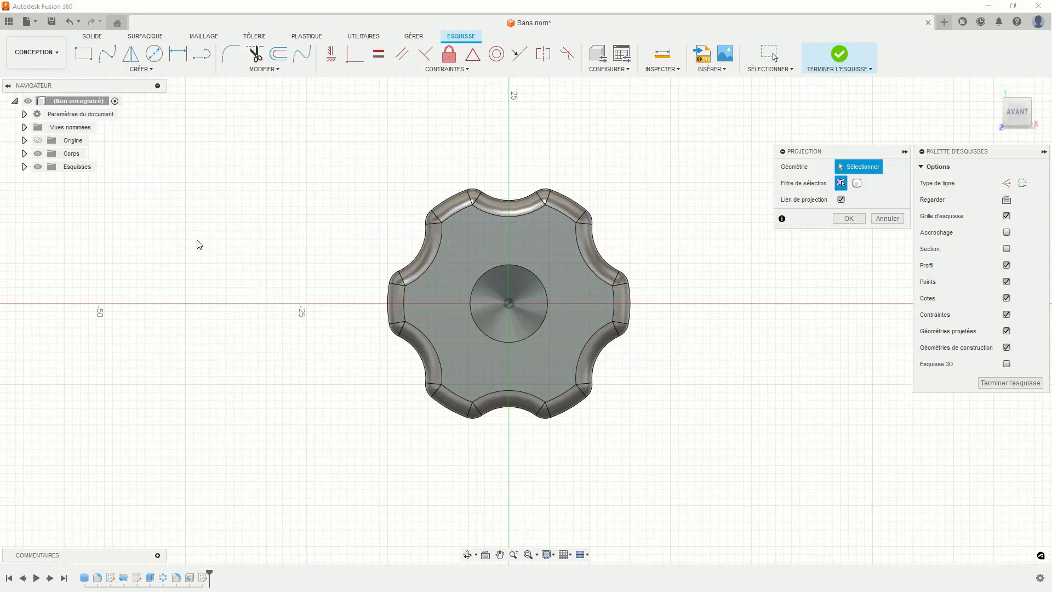
{"action": "left_click", "coordinate": [487, 279]}
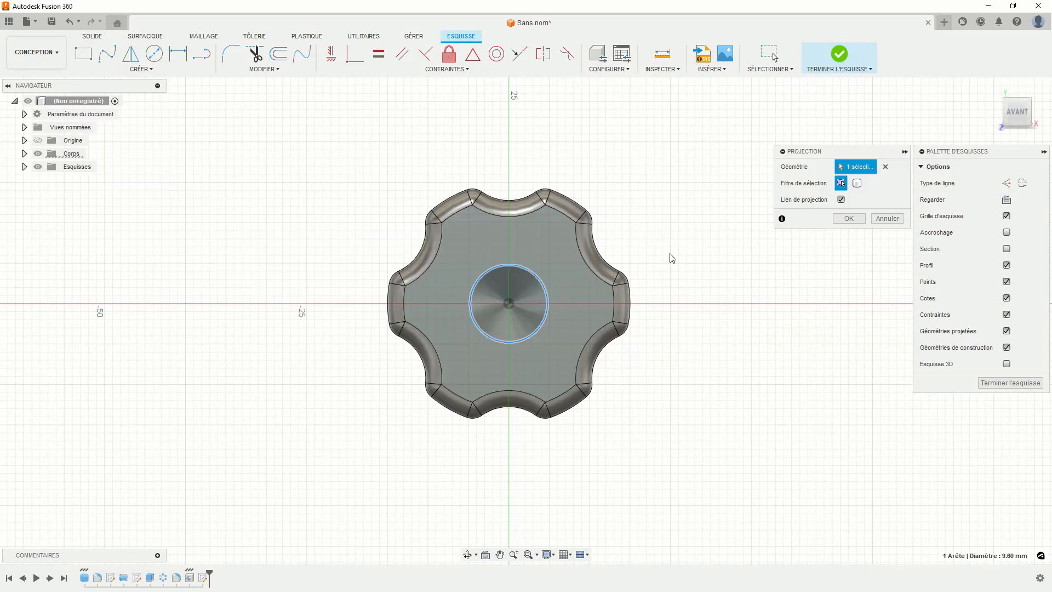
{"action": "left_click", "coordinate": [849, 219]}
{"action": "left_click", "coordinate": [839, 55]}
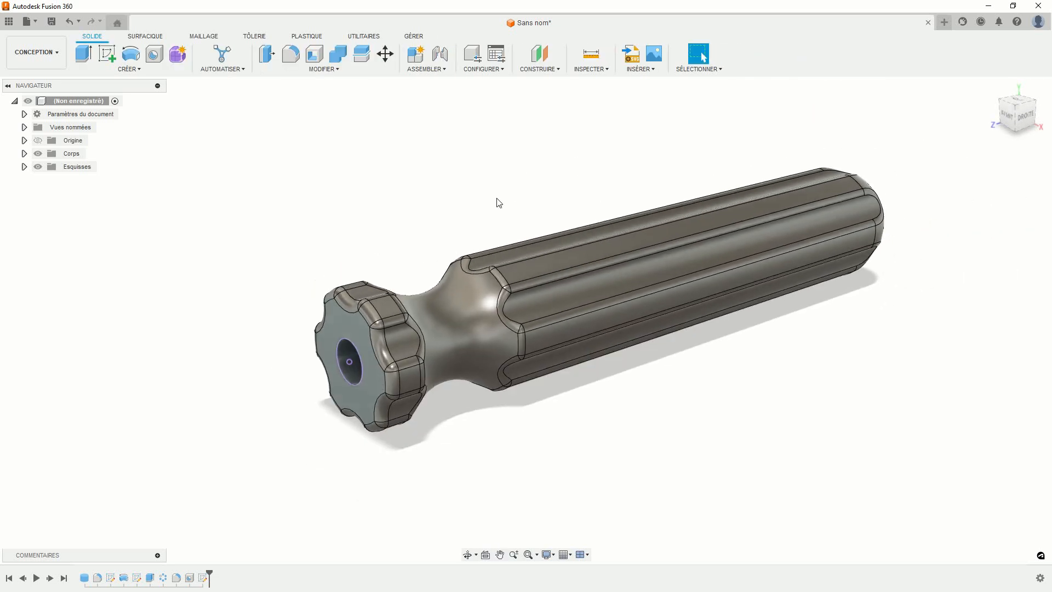
Extrude the projected hole circle 25 mm into the handle, with the operation set to a new body.
{"action": "left_click", "coordinate": [83, 53]}
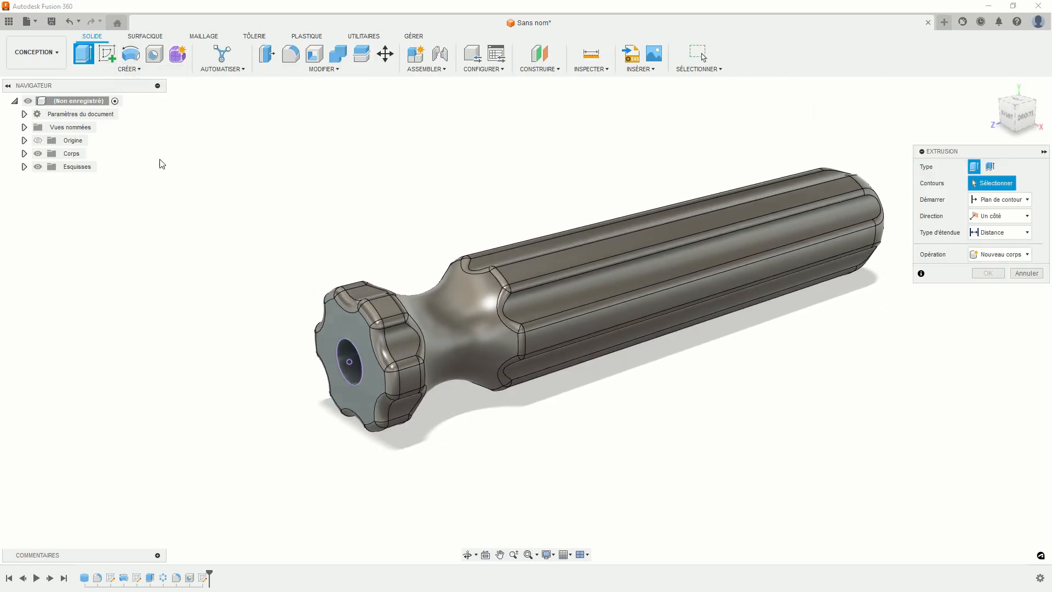
{"action": "left_click", "coordinate": [350, 376]}
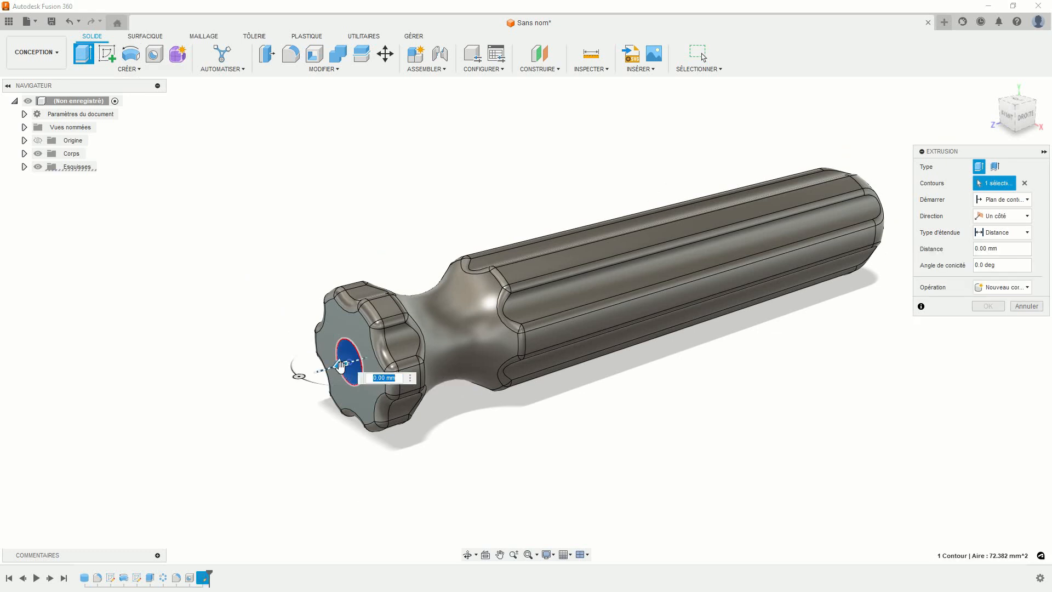
{"action": "left_click_drag", "start_coordinate": [353, 366], "coordinate": [417, 351]}
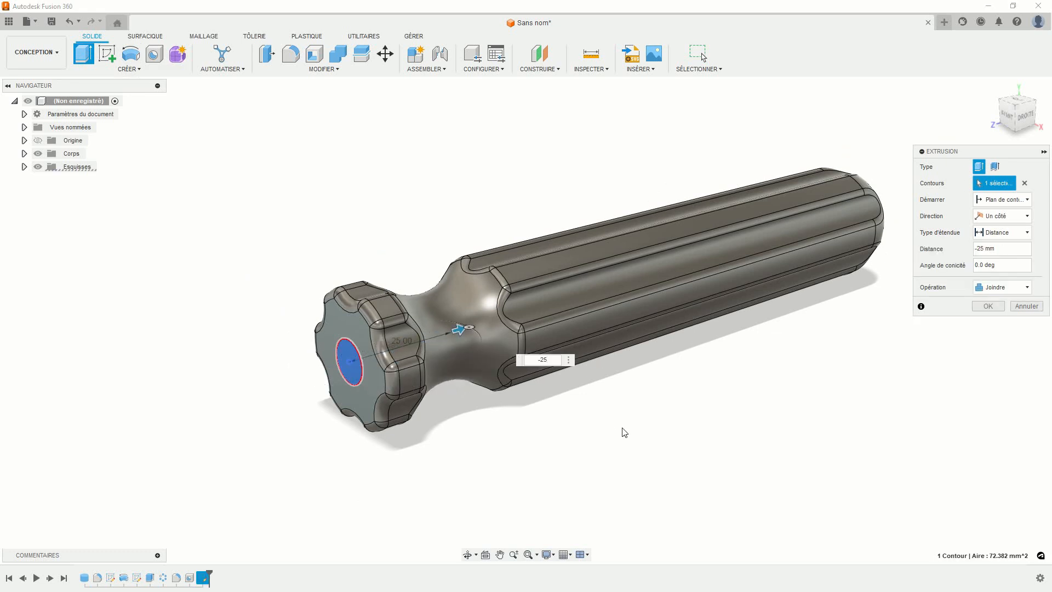
{"action": "left_click", "coordinate": [991, 289]}
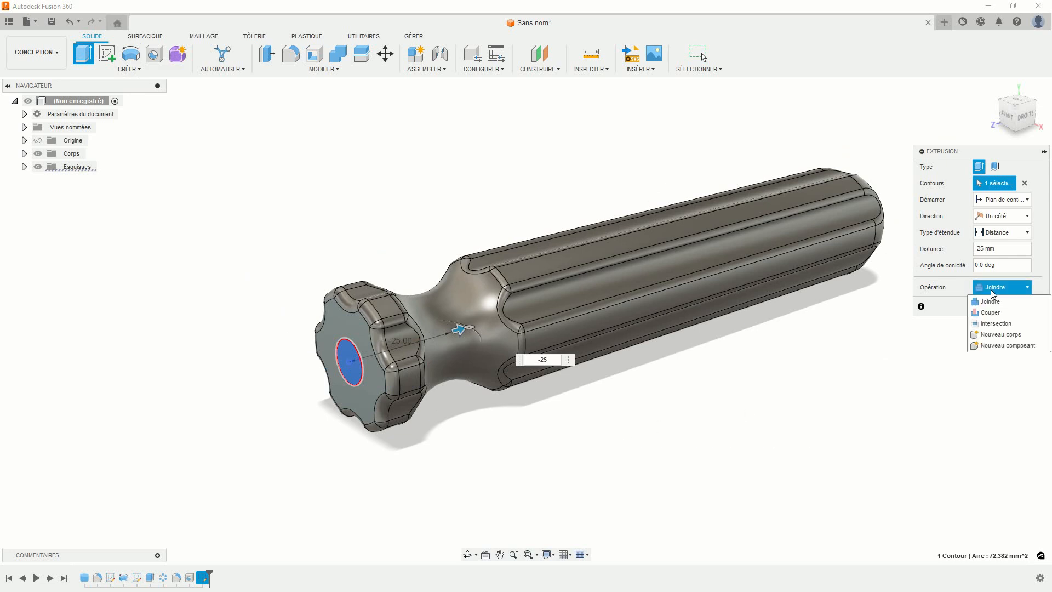
{"action": "left_click", "coordinate": [989, 335]}
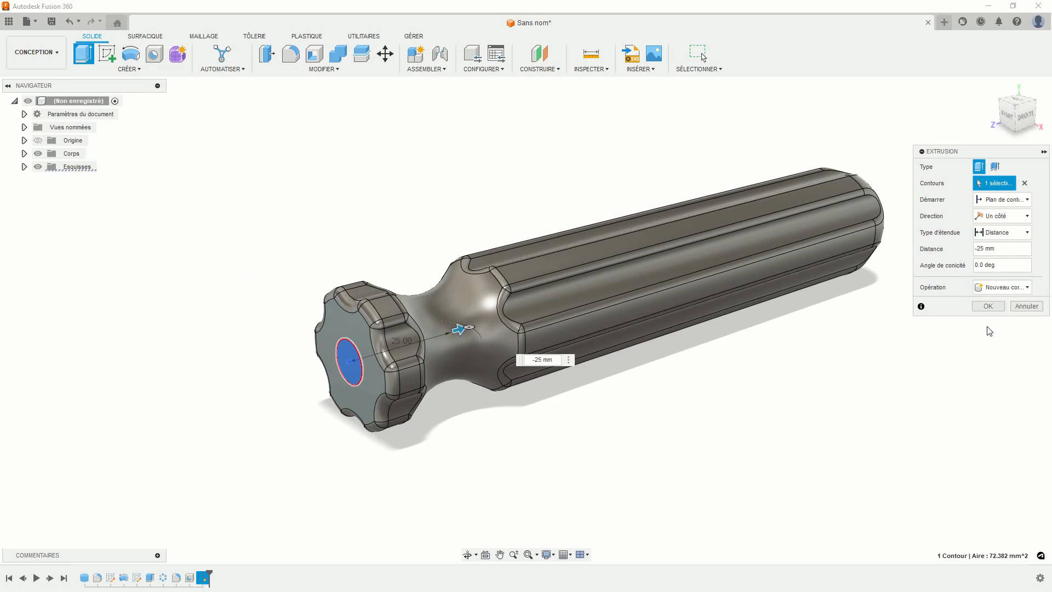
Make the extrusion two-sided, with a second-side distance of -165+7.5 mm out of the handle, and complete it.
{"action": "left_click", "coordinate": [1005, 216]}
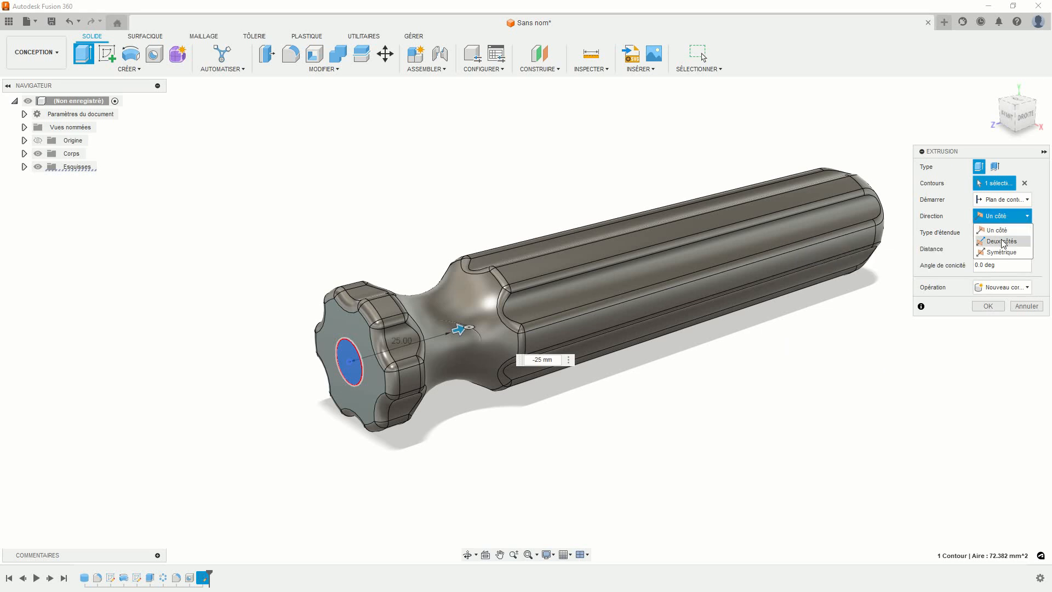
{"action": "left_click", "coordinate": [1002, 241]}
{"action": "left_click_drag", "start_coordinate": [356, 359], "coordinate": [254, 438]}
{"action": "scroll", "coordinate": [255, 438], "scroll_direction": "down", "scroll_amount": 3}
{"action": "middle_click_drag", "start_coordinate": [231, 476], "coordinate": [331, 406]}
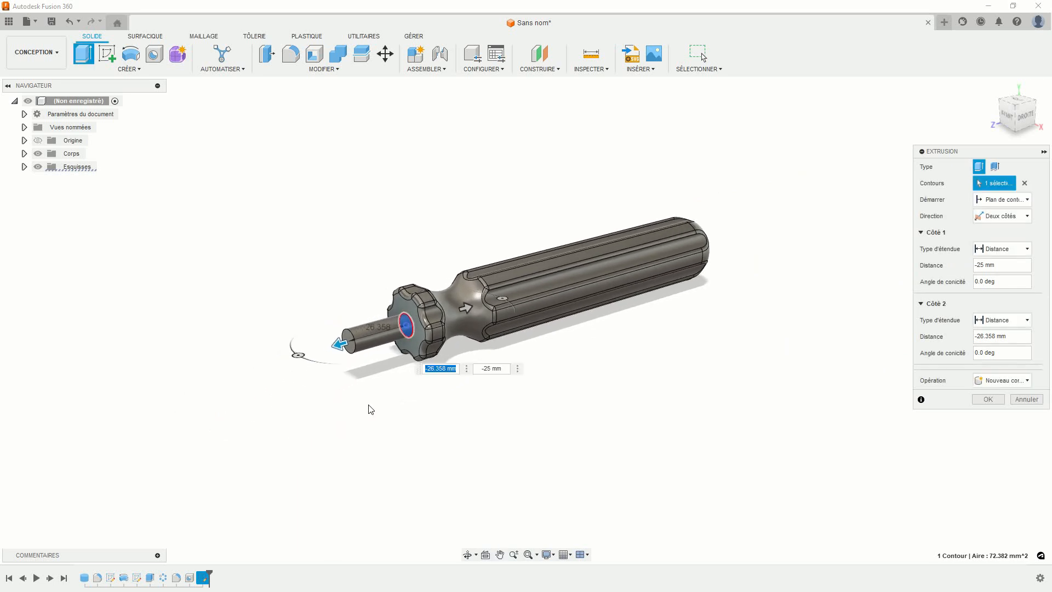
{"action": "type", "text": "6"}
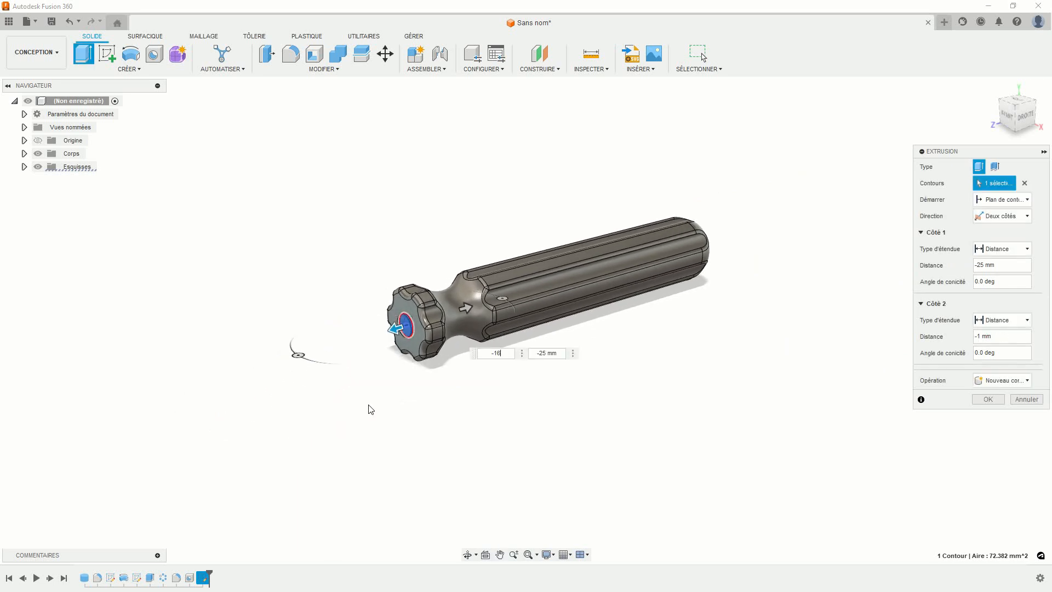
{"action": "type", "text": "5+7.5"}
{"action": "key", "text": "Return"}
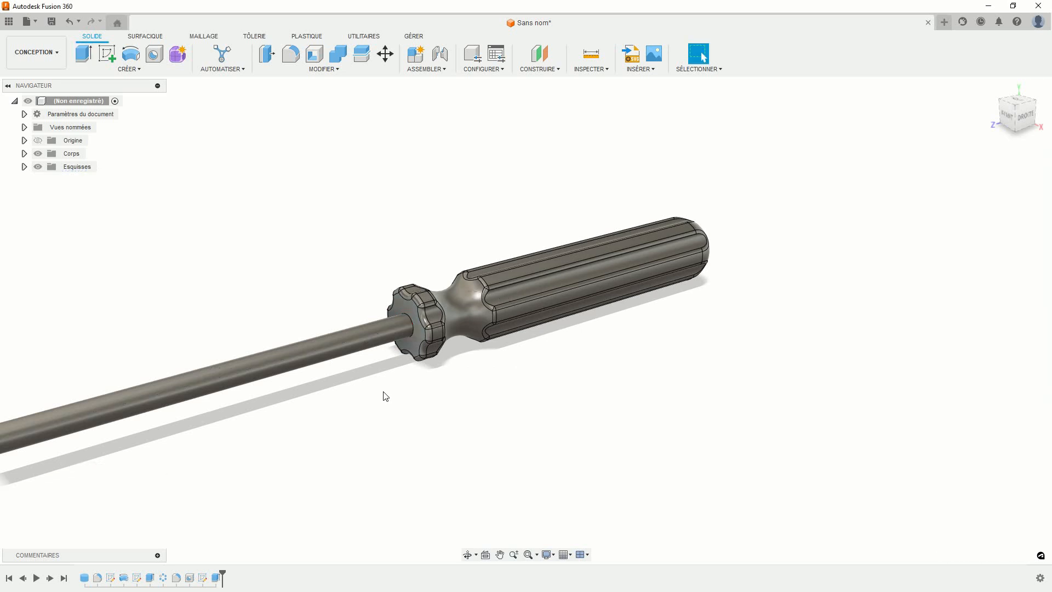
Inspect how the rod sits in the handle with a section analysis on the YZ plane, without keeping the analysis.
{"action": "scroll", "coordinate": [383, 394], "scroll_direction": "down", "scroll_amount": 2}
{"action": "middle_click_drag", "start_coordinate": [392, 393], "coordinate": [502, 374]}
{"action": "scroll", "coordinate": [502, 373], "scroll_direction": "up", "scroll_amount": 1}
{"action": "scroll", "coordinate": [502, 373], "scroll_direction": "up", "scroll_amount": 1}
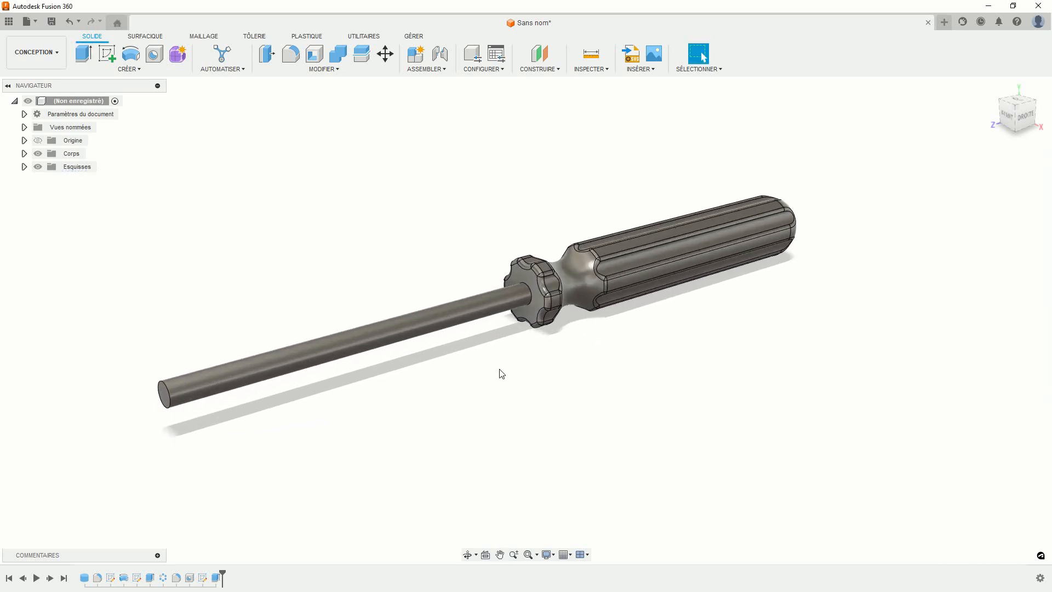
{"action": "left_click", "coordinate": [590, 68]}
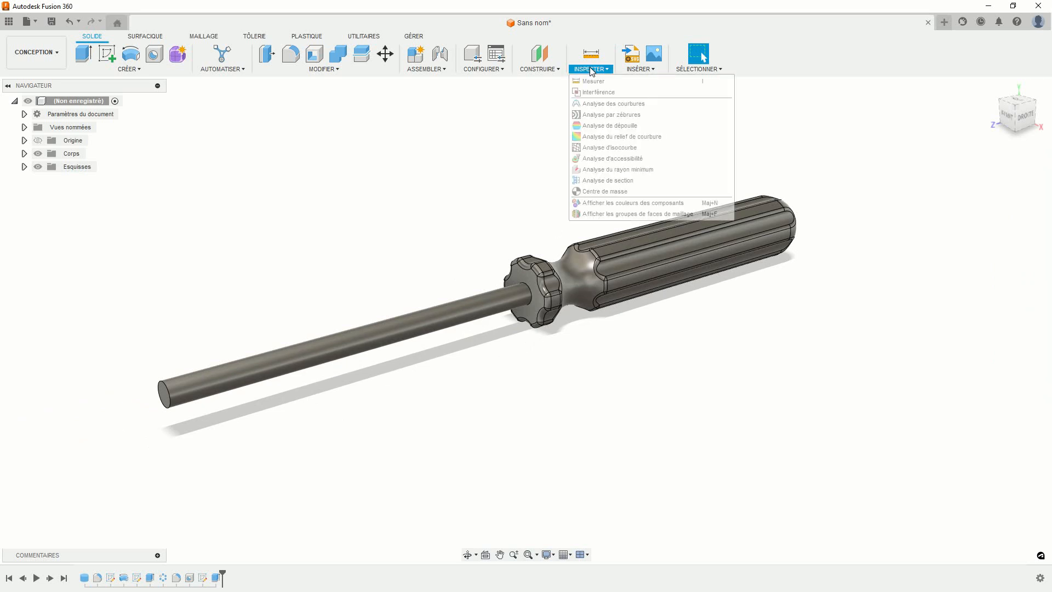
{"action": "left_click", "coordinate": [586, 186]}
{"action": "left_click", "coordinate": [494, 257]}
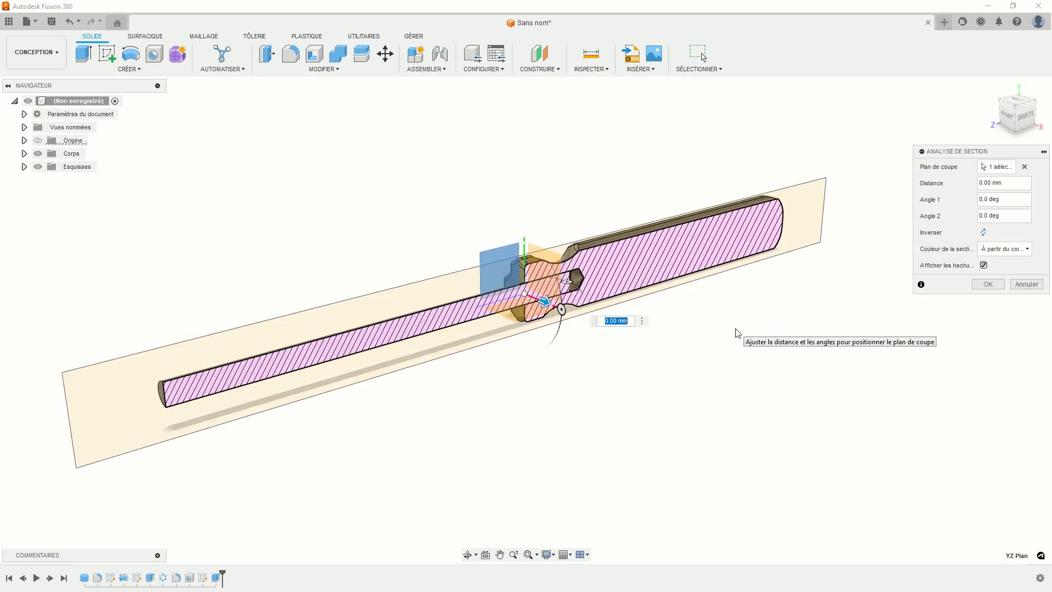
{"action": "key", "text": "Escape"}
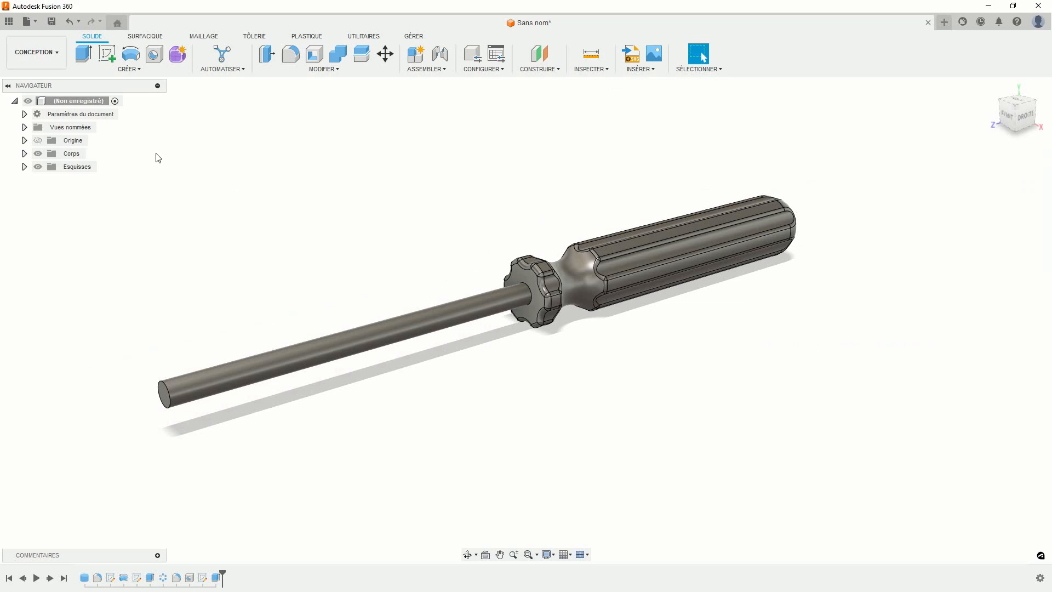
Start a sketch on the rod's end face and draw a tall, narrow centre rectangle 1 mm wide from its centre.
{"action": "left_click", "coordinate": [109, 56]}
{"action": "left_click", "coordinate": [165, 384]}
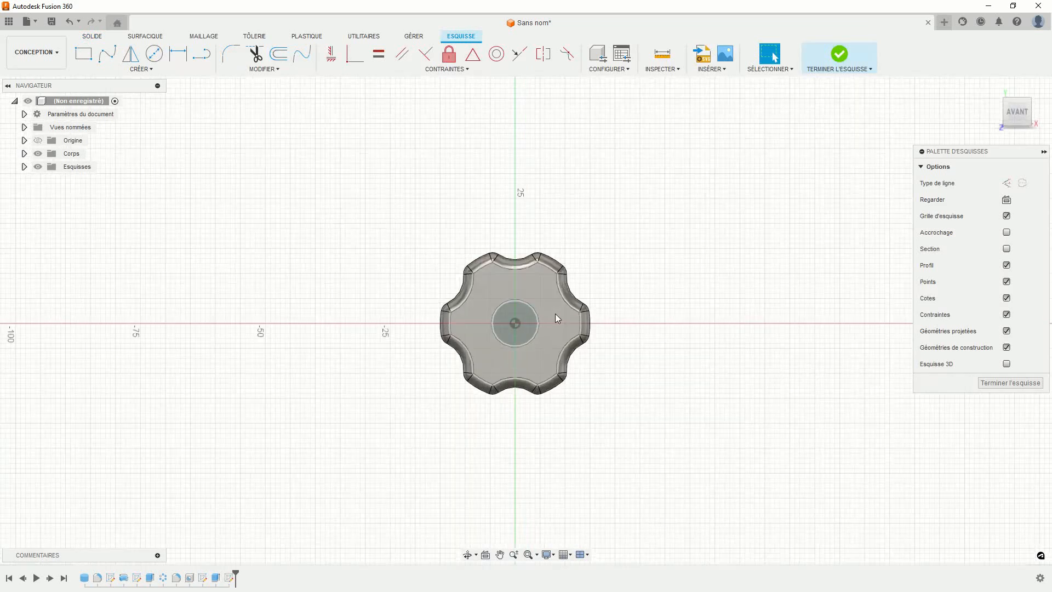
{"action": "left_click", "coordinate": [144, 70]}
{"action": "mouse_move", "coordinate": [133, 93]}
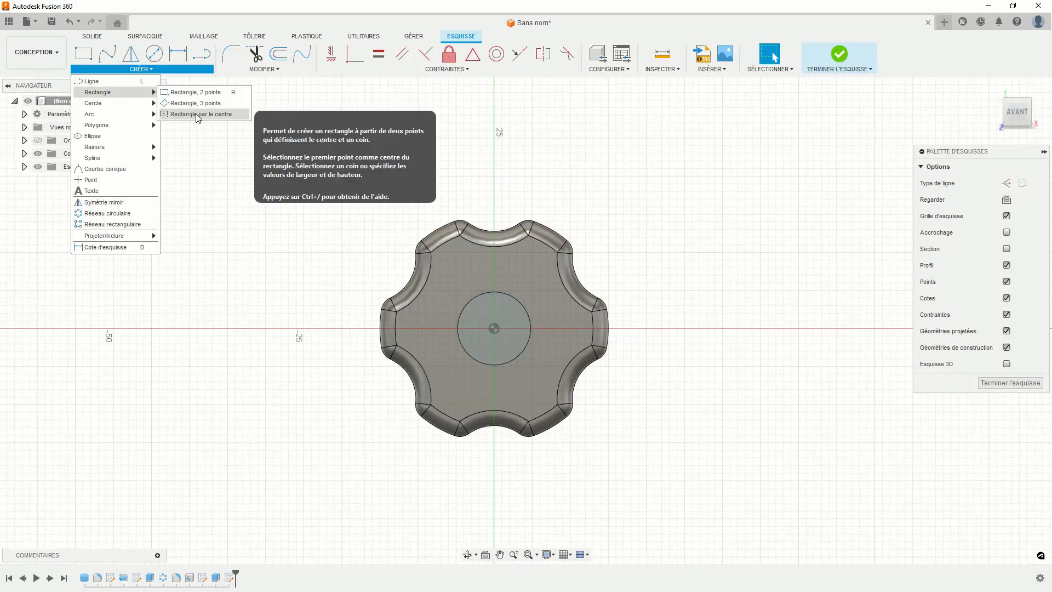
{"action": "left_click", "coordinate": [202, 110]}
{"action": "scroll", "coordinate": [422, 294], "scroll_direction": "up", "scroll_amount": 3}
{"action": "left_click", "coordinate": [529, 345]}
{"action": "type", "text": "1"}
{"action": "key", "text": "Tab"}
{"action": "key", "text": "Return"}
{"action": "key", "text": "Escape"}
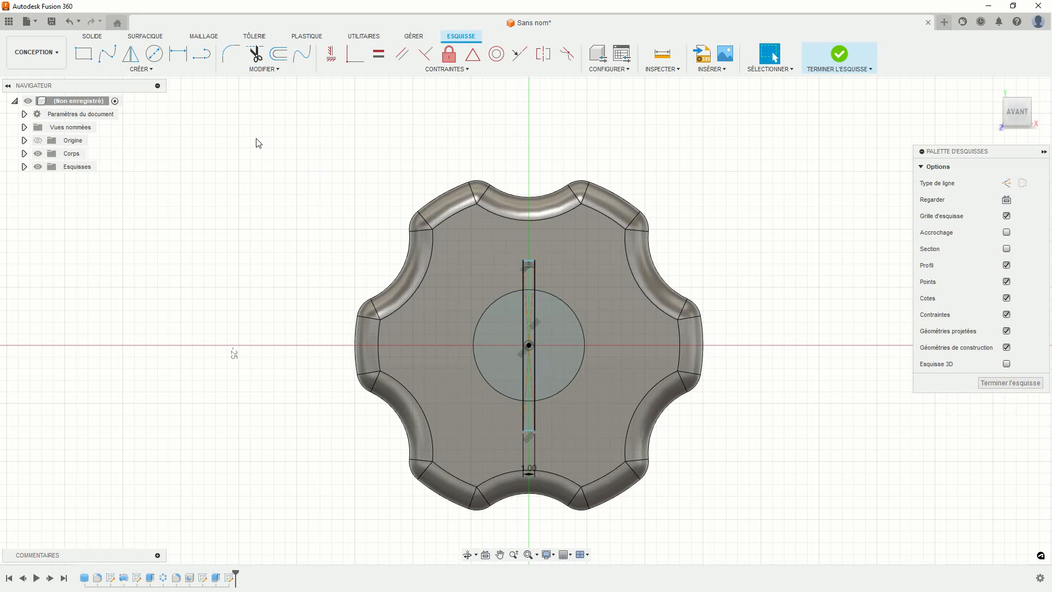
Draw a horizontal centre rectangle about 13.6 mm long and 1 mm high across the first one and finish the sketch.
{"action": "left_click", "coordinate": [150, 70]}
{"action": "mouse_move", "coordinate": [143, 92]}
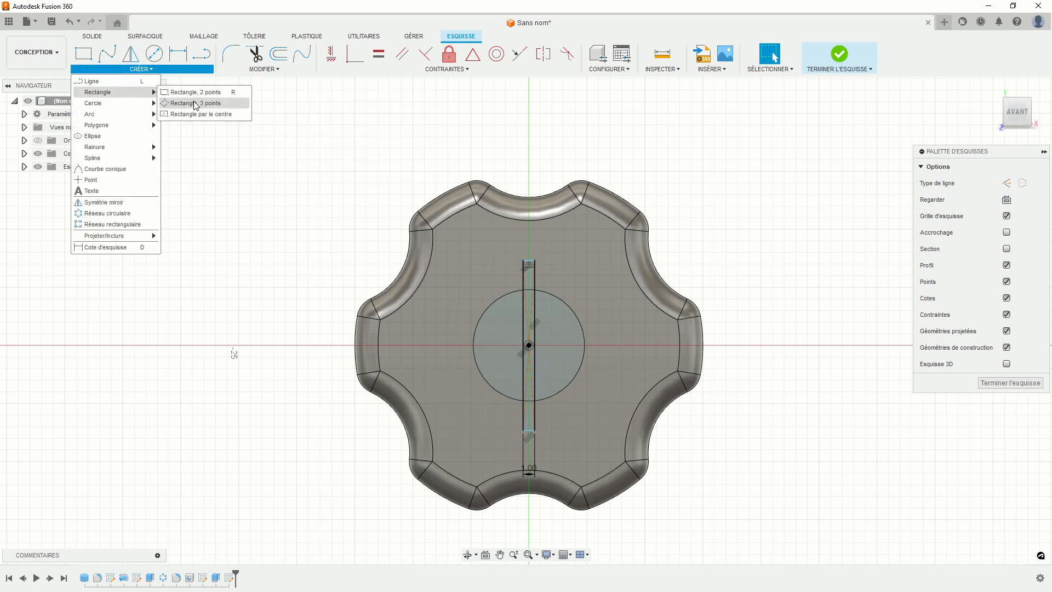
{"action": "left_click", "coordinate": [196, 104]}
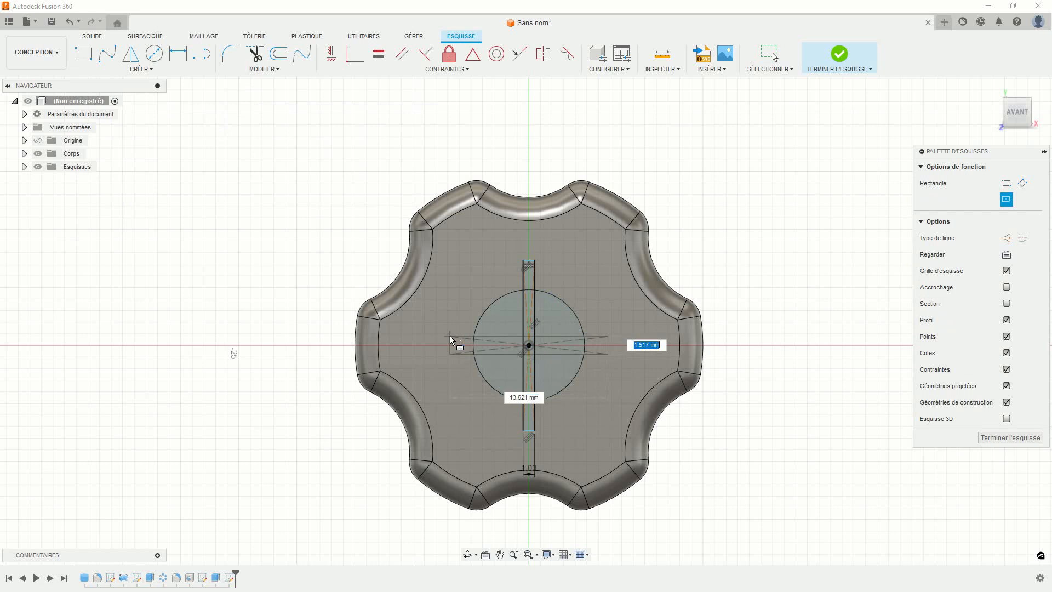
{"action": "type", "text": "1"}
{"action": "key", "text": "Return"}
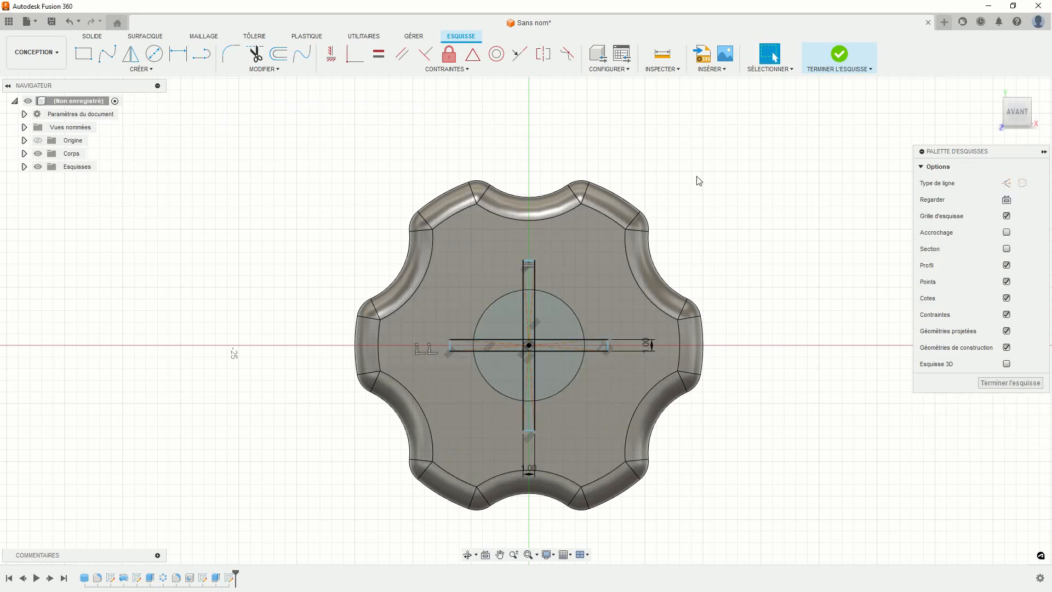
{"action": "left_click", "coordinate": [839, 55]}
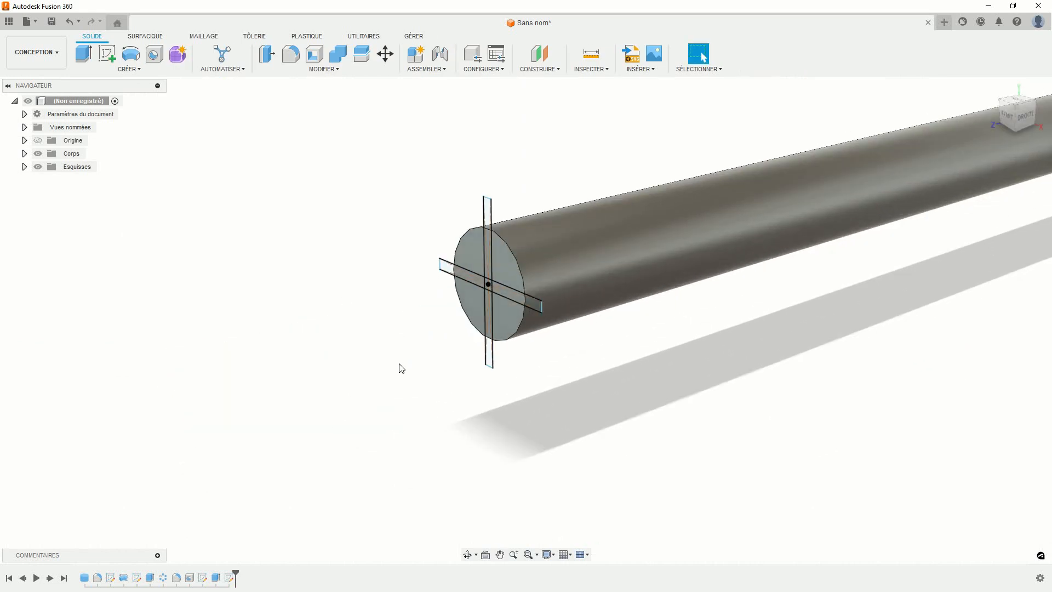
Extrude the five cross-shaped contours inside the rod's circle outward from its end face, joining them to the rod.
{"action": "left_click", "coordinate": [84, 54]}
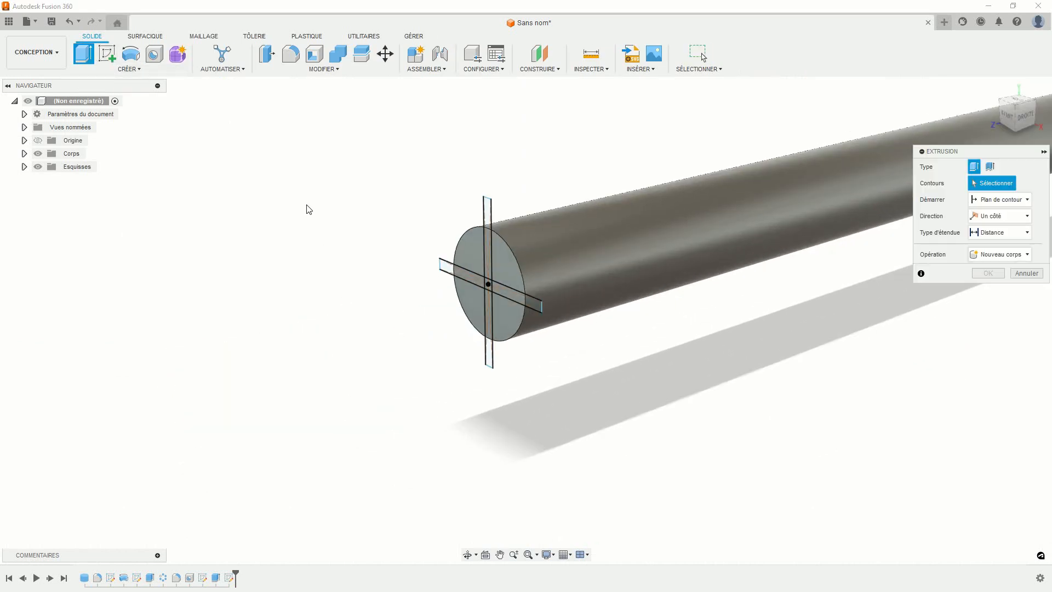
{"action": "left_click", "coordinate": [623, 271]}
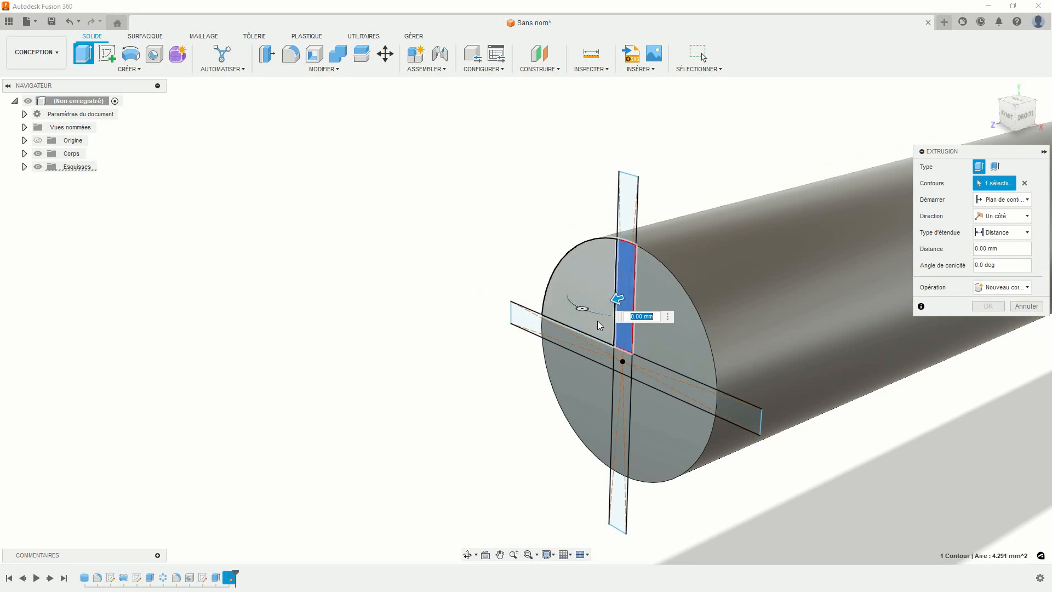
{"action": "left_click", "coordinate": [580, 347]}
{"action": "left_click", "coordinate": [656, 373]}
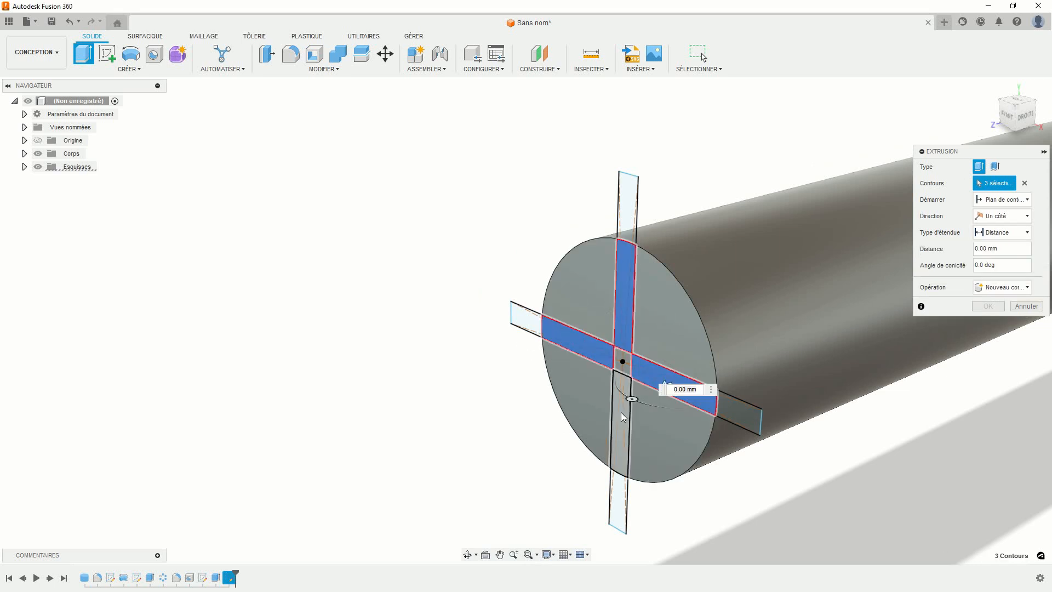
{"action": "left_click", "coordinate": [621, 412]}
{"action": "left_click", "coordinate": [616, 366]}
{"action": "left_click_drag", "start_coordinate": [613, 365], "coordinate": [548, 387]}
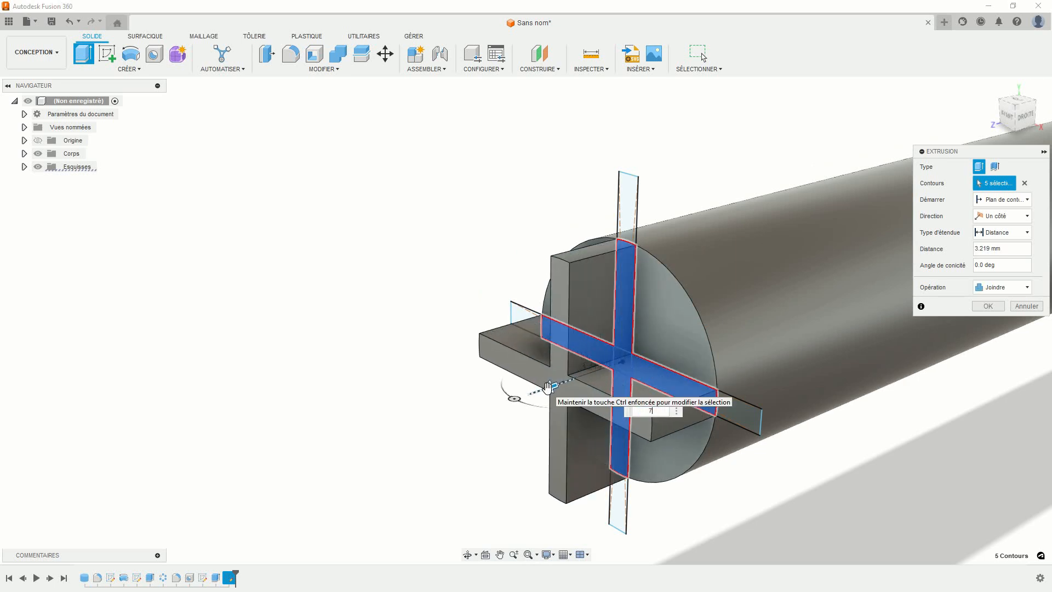
{"action": "key", "text": "Return"}
{"action": "scroll", "coordinate": [557, 378], "scroll_direction": "down", "scroll_amount": 6}
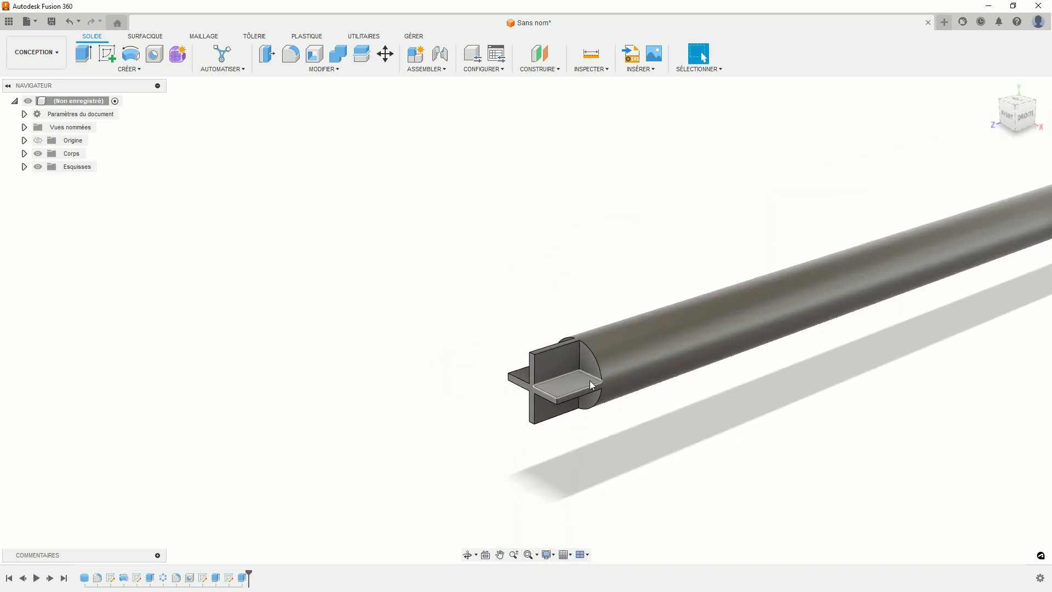
Start a sketch on the vertical blade's side face and draw a closed right triangle over its outer upper corner, horizontal edge about 5 mm.
{"action": "scroll", "coordinate": [427, 334], "scroll_direction": "up", "scroll_amount": 5}
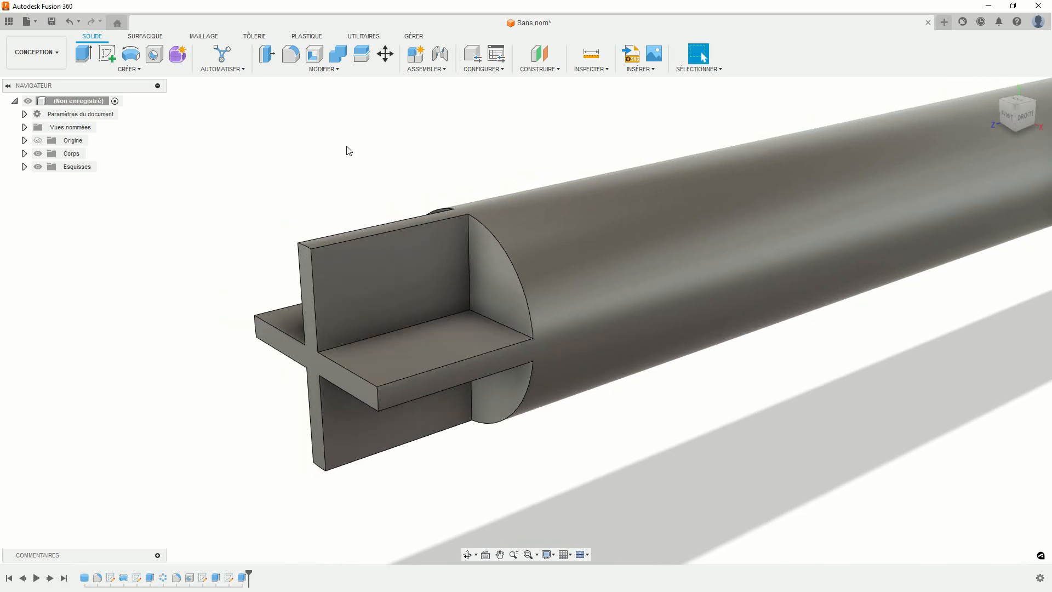
{"action": "left_click", "coordinate": [114, 57]}
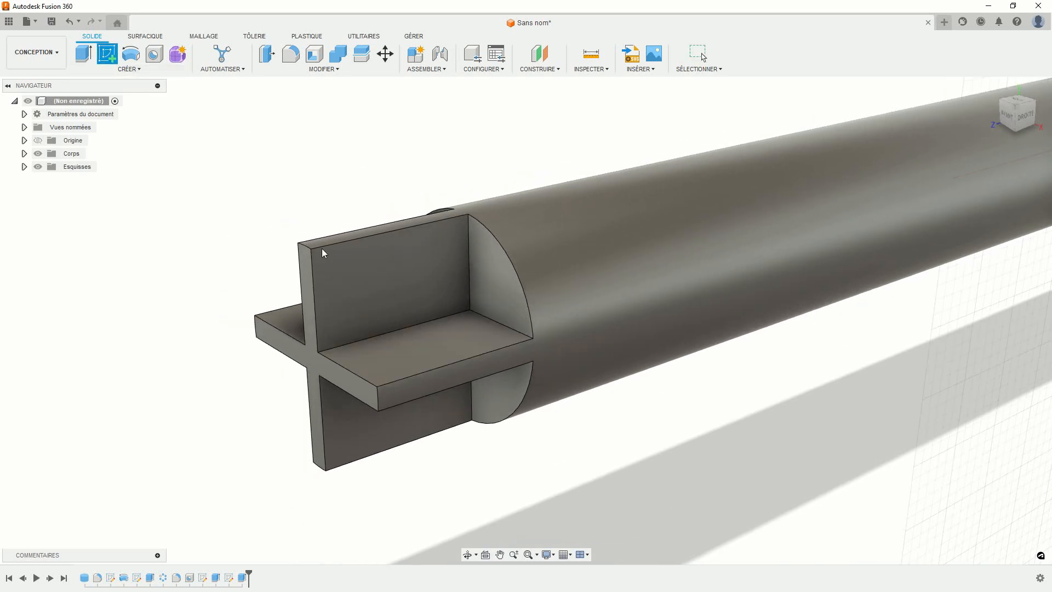
{"action": "left_click", "coordinate": [338, 272]}
{"action": "mouse_move", "coordinate": [291, 291]}
{"action": "middle_mouse_down"}
{"action": "mouse_move", "coordinate": [333, 301]}
{"action": "mouse_move", "coordinate": [646, 301]}
{"action": "middle_mouse_up"}
{"action": "scroll", "coordinate": [525, 279], "scroll_direction": "up", "scroll_amount": 3}
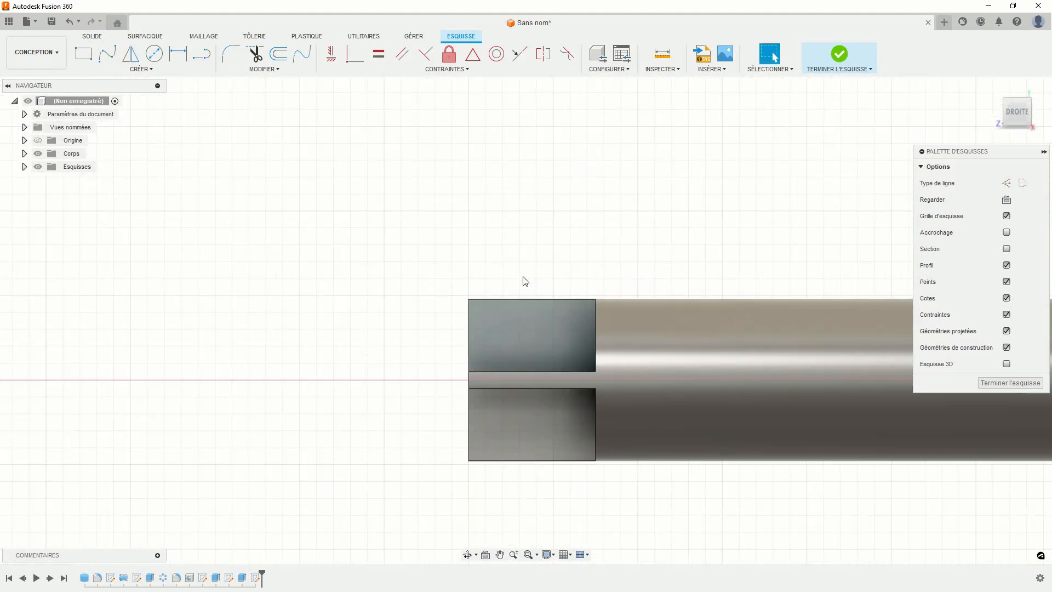
{"action": "middle_click_drag", "start_coordinate": [525, 280], "coordinate": [487, 218]}
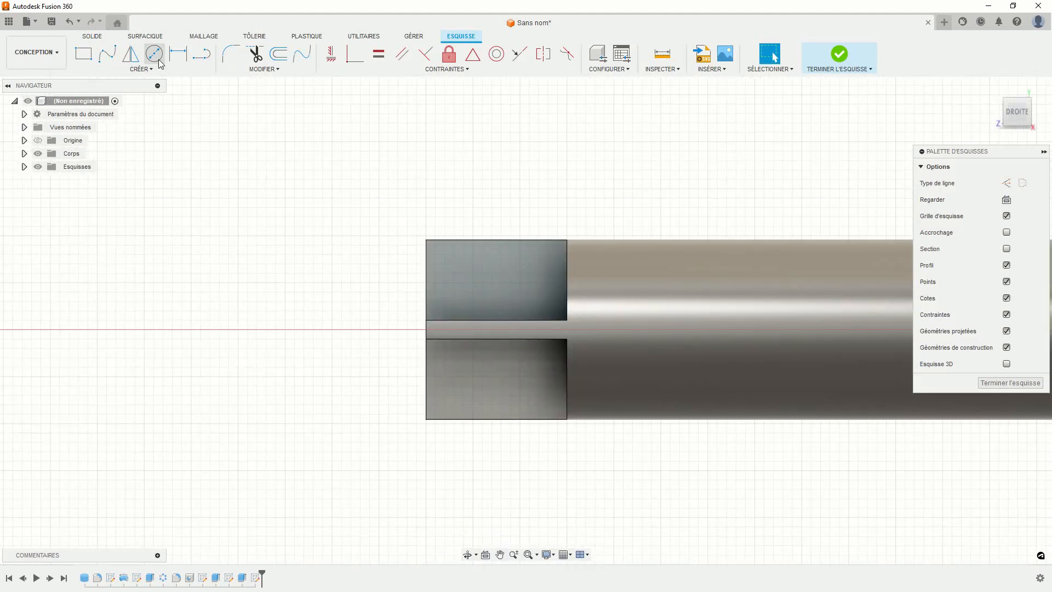
{"action": "left_click", "coordinate": [202, 53]}
{"action": "left_click", "coordinate": [404, 275]}
{"action": "left_click", "coordinate": [404, 210]}
{"action": "left_click", "coordinate": [497, 210]}
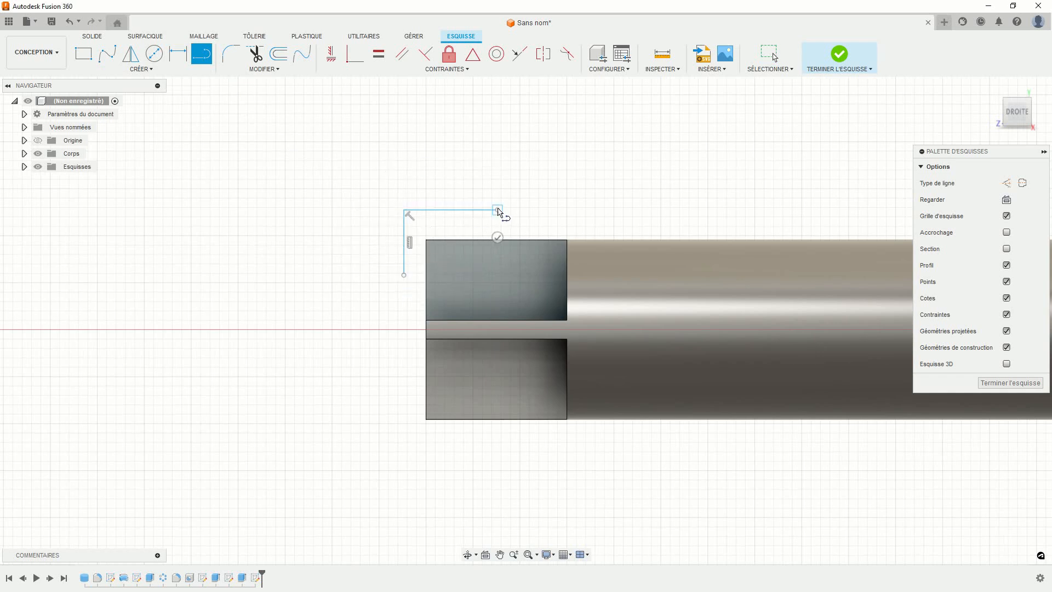
{"action": "left_click", "coordinate": [404, 274]}
{"action": "key", "text": "Escape"}
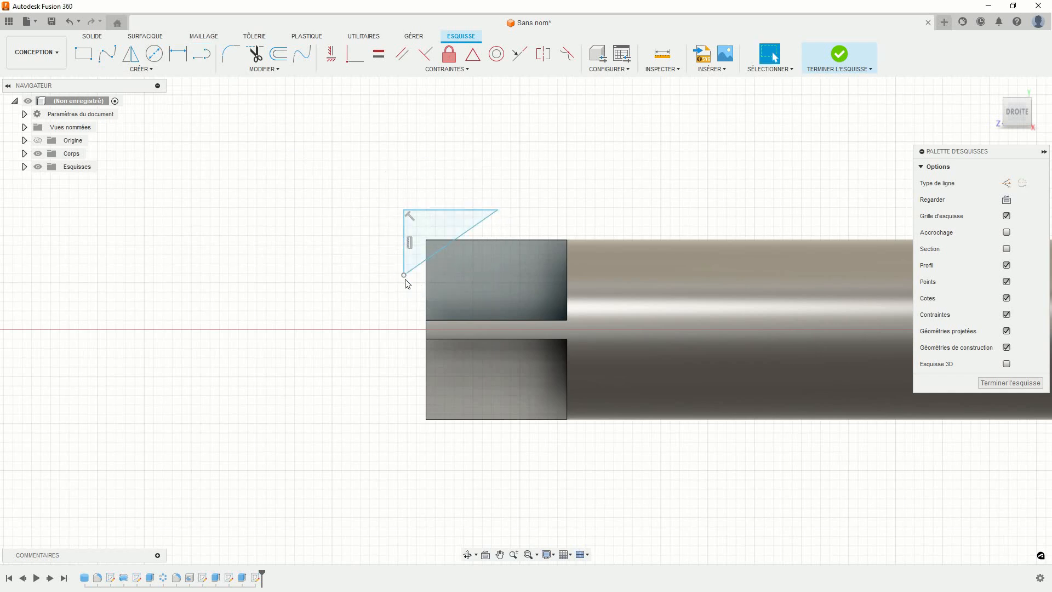
Dimension the triangle's horizontal edge to 6 mm.
{"action": "left_click", "coordinate": [178, 53]}
{"action": "left_click", "coordinate": [416, 211]}
{"action": "left_click", "coordinate": [425, 183]}
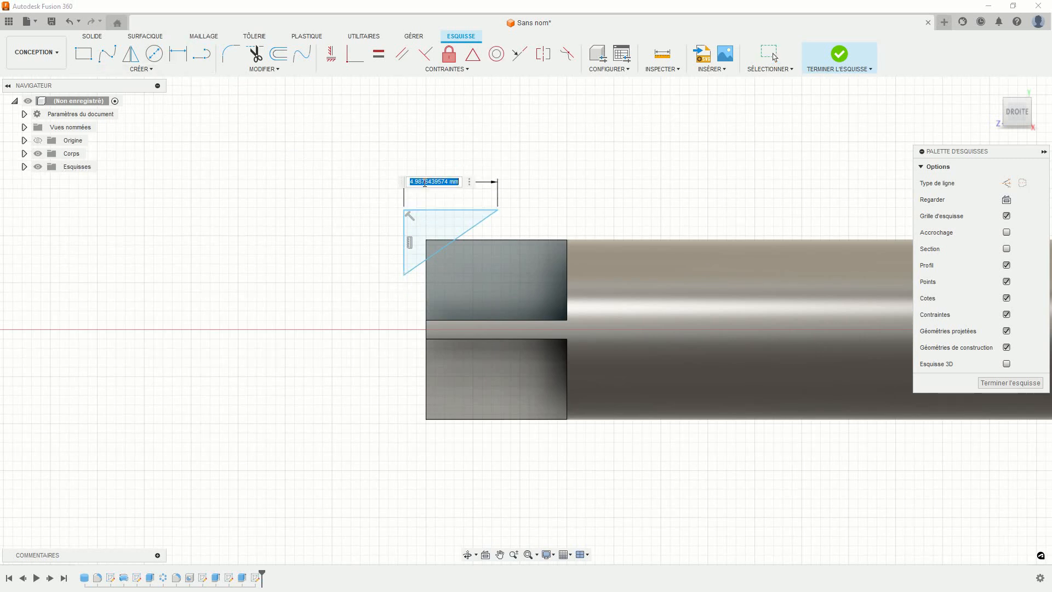
{"action": "type", "text": "6"}
{"action": "key", "text": "Return"}
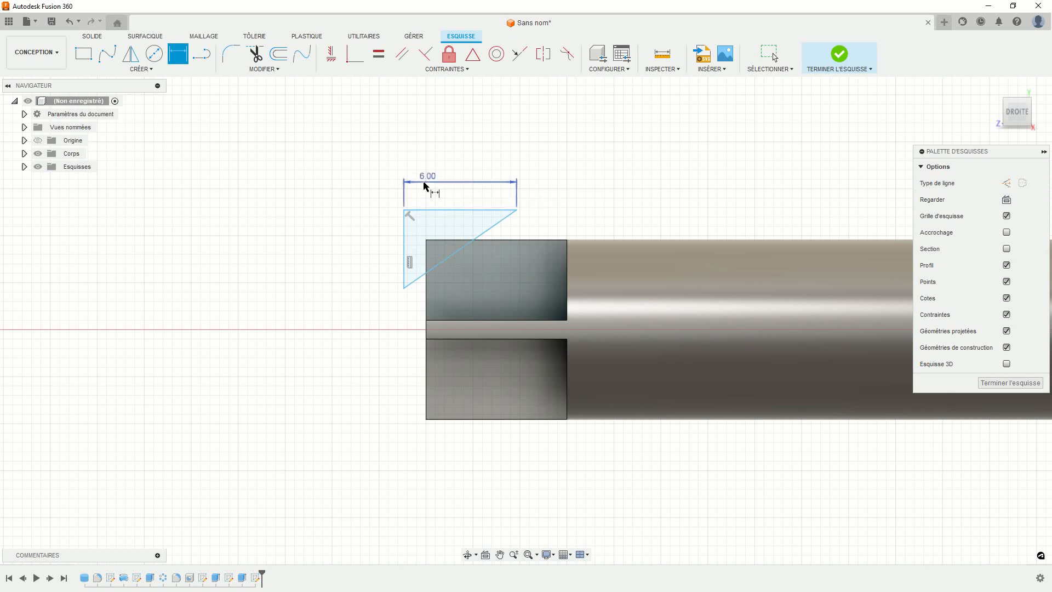
Dimension the vertical gap between the triangle's lower corner and the upper quadrant's inner edge to 0.5 mm.
{"action": "left_click", "coordinate": [404, 288]}
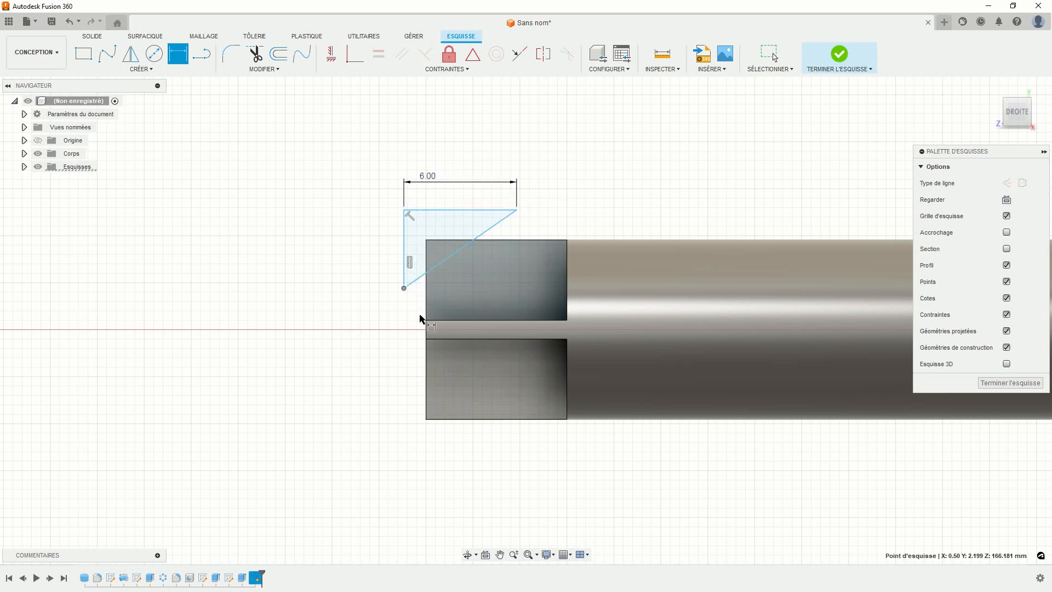
{"action": "left_click", "coordinate": [426, 321]}
{"action": "left_click", "coordinate": [357, 315]}
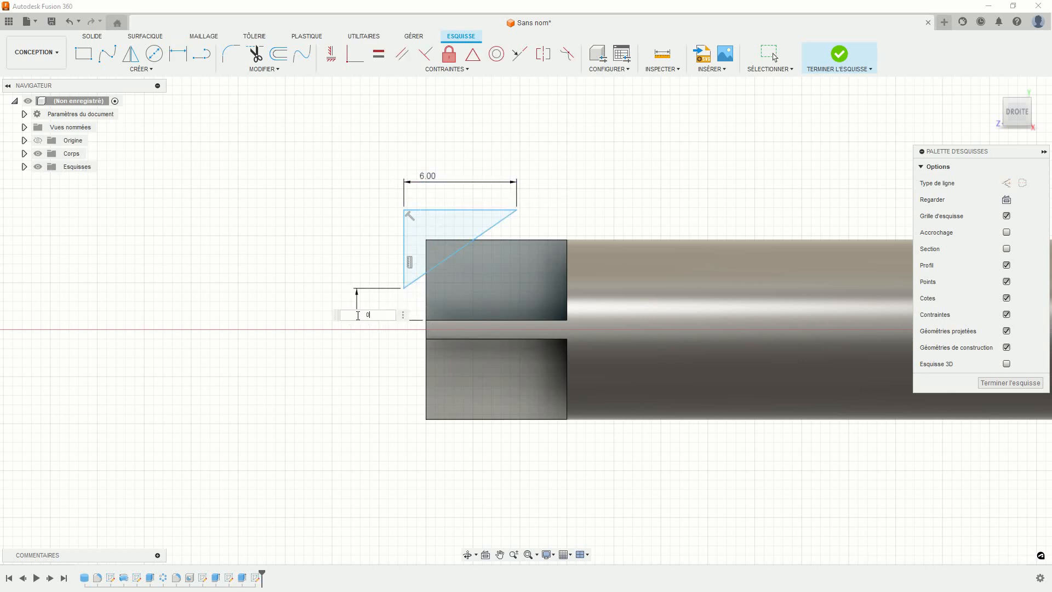
{"action": "type", "text": "0.5"}
{"action": "key", "text": "Return"}
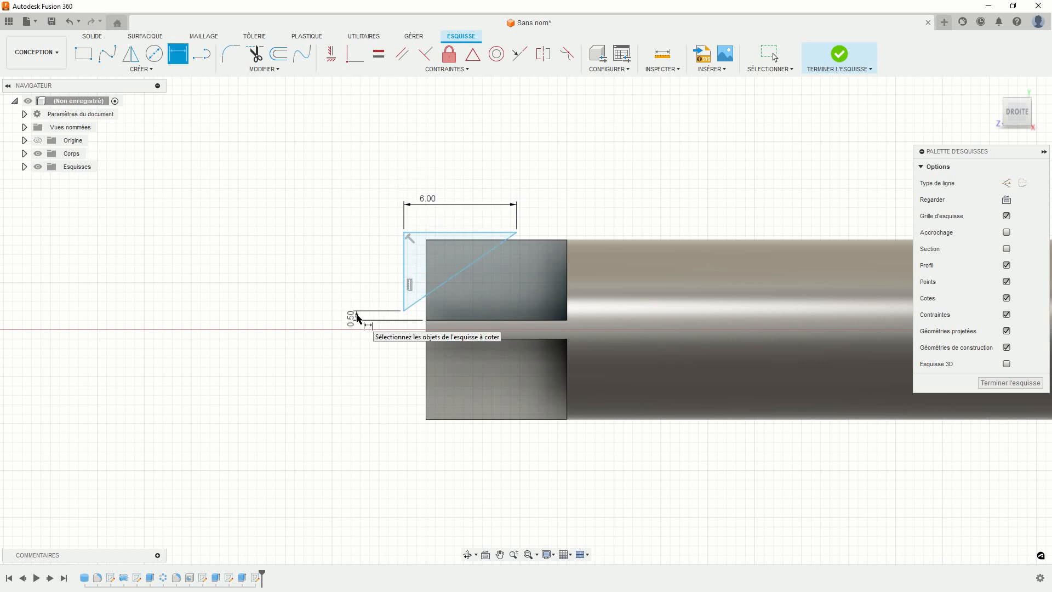
Constrain the triangle with Coincident so that its vertical edge lies on the blade's outer end edge.
{"action": "left_click", "coordinate": [355, 54]}
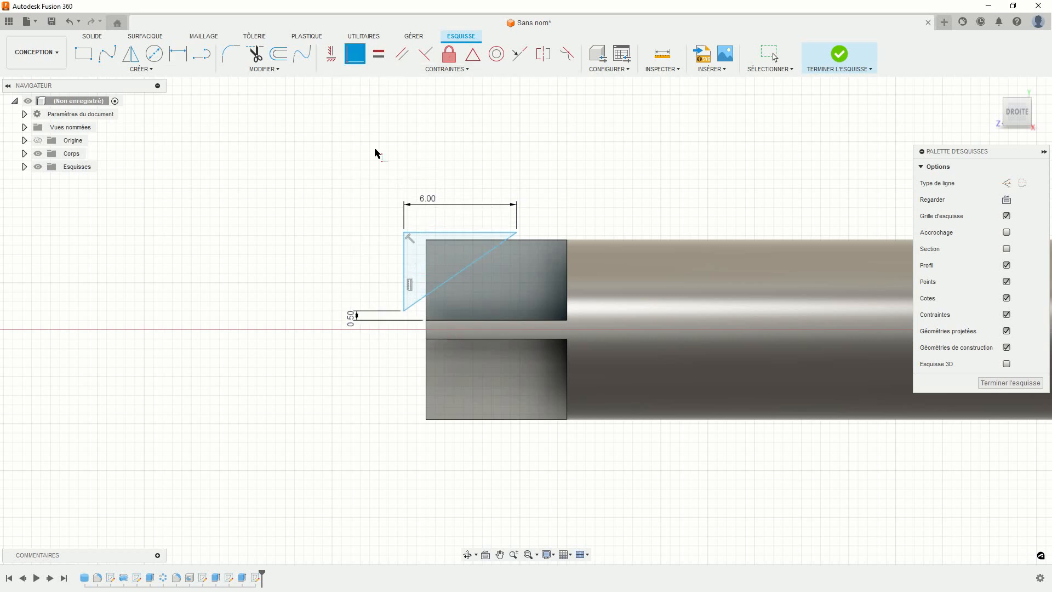
{"action": "left_click", "coordinate": [426, 244]}
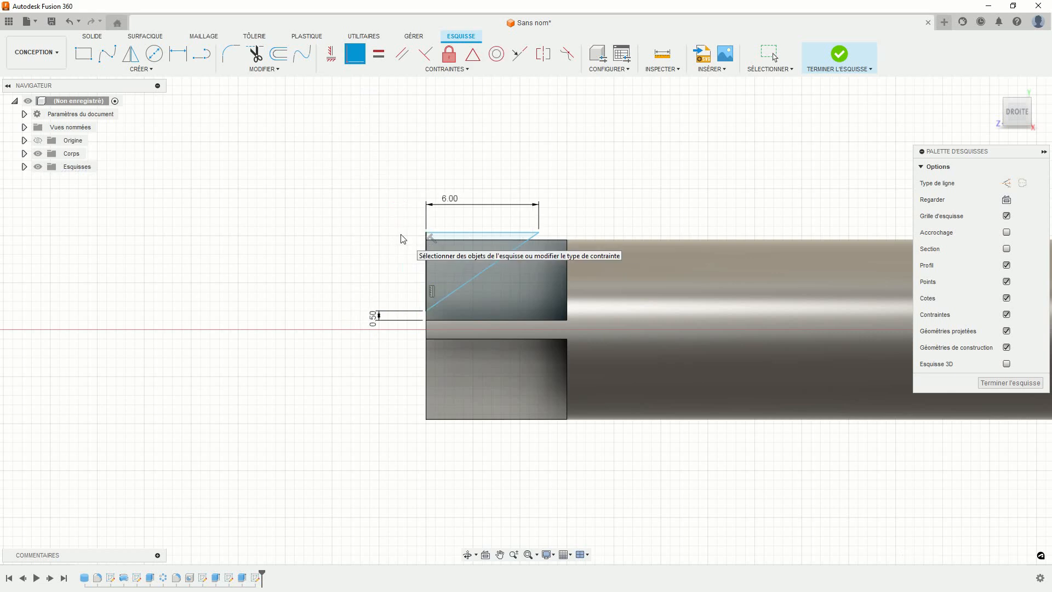
{"action": "key", "text": "Escape"}
{"action": "key", "text": "d"}
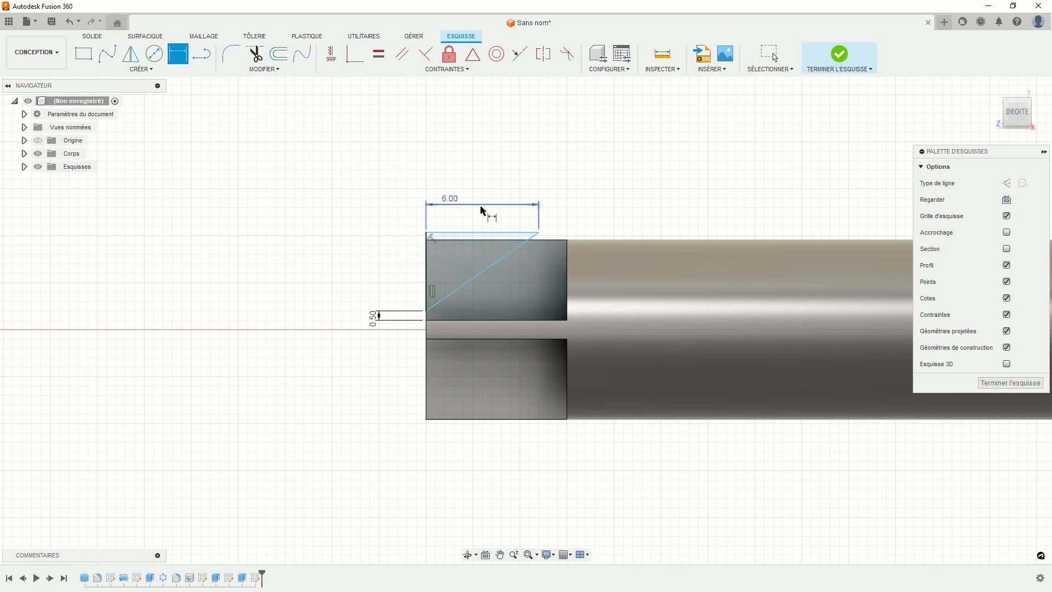
{"action": "key", "text": "Escape"}
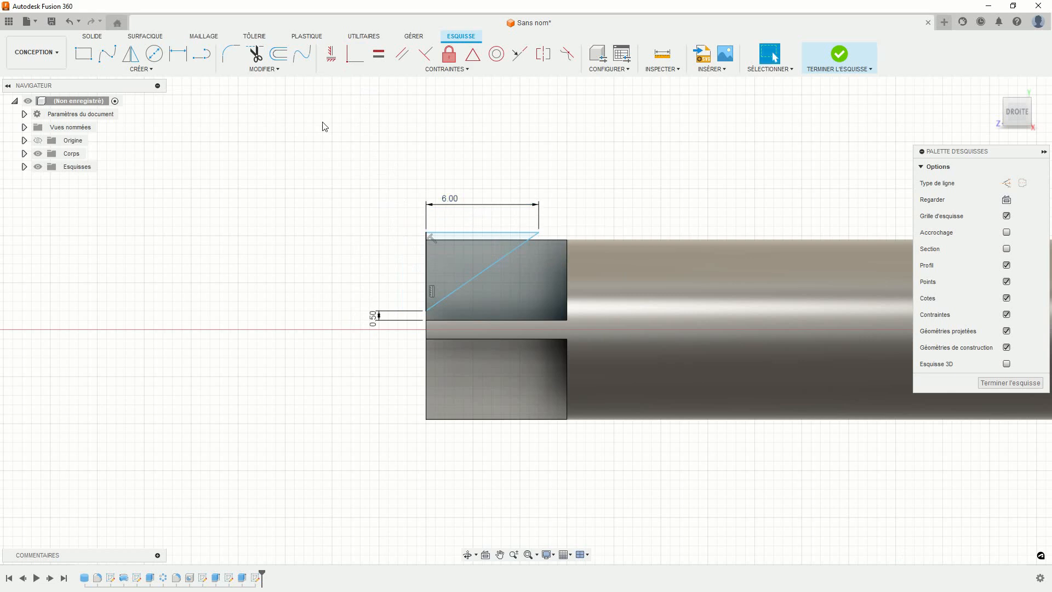
Dimension the distance from the triangle's horizontal edge to the rod's central axis as 9.6/2 mm and finish the sketch.
{"action": "key", "text": "d"}
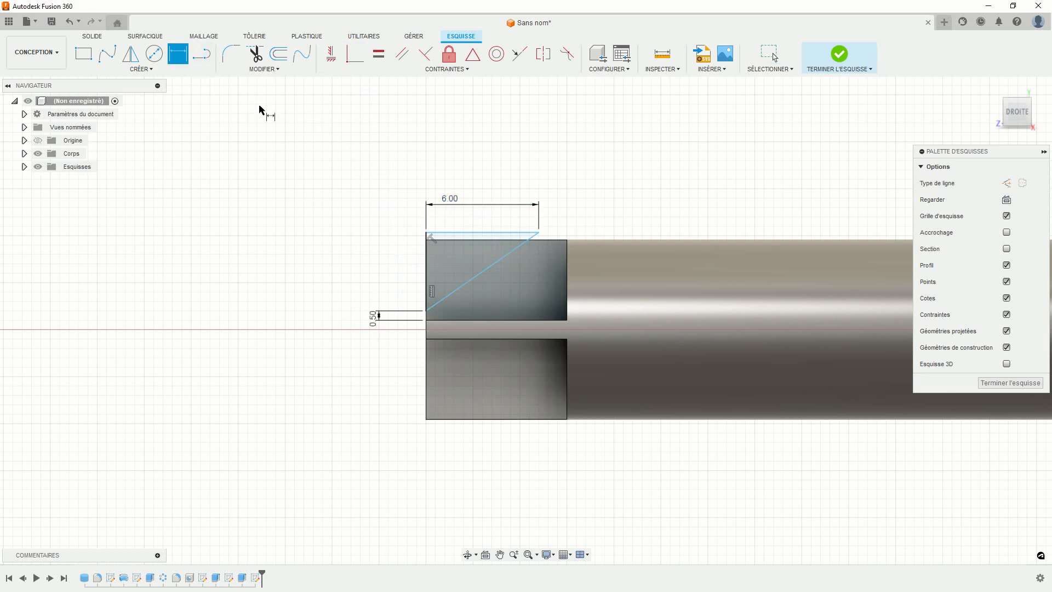
{"action": "left_click", "coordinate": [448, 232]}
{"action": "scroll", "coordinate": [447, 231], "scroll_direction": "down", "scroll_amount": 5}
{"action": "middle_click_drag", "start_coordinate": [730, 266], "coordinate": [285, 288]}
{"action": "scroll", "coordinate": [417, 293], "scroll_direction": "down", "scroll_amount": 3}
{"action": "left_click", "coordinate": [167, 279]}
{"action": "middle_click_drag", "start_coordinate": [167, 280], "coordinate": [381, 287]}
{"action": "scroll", "coordinate": [377, 284], "scroll_direction": "up", "scroll_amount": 2}
{"action": "scroll", "coordinate": [377, 284], "scroll_direction": "up", "scroll_amount": 3}
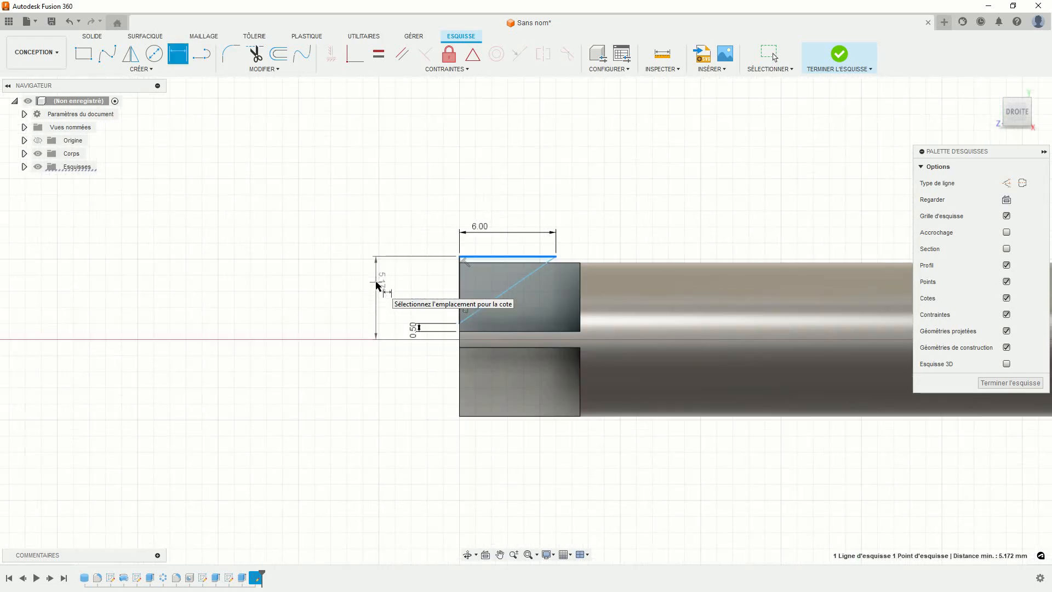
{"action": "left_click", "coordinate": [387, 273]}
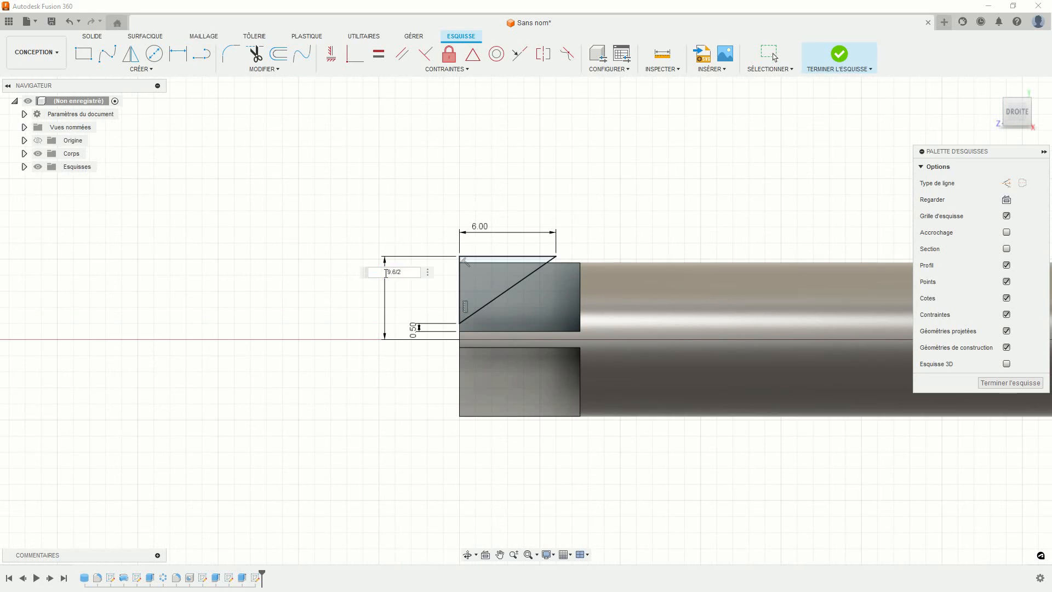
{"action": "key", "text": "Return"}
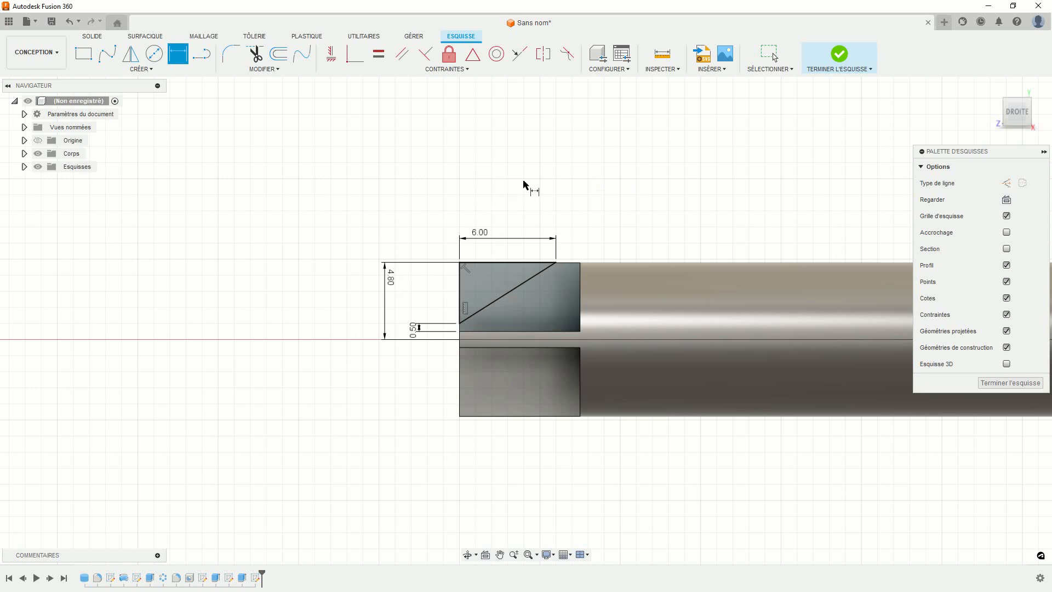
{"action": "left_click", "coordinate": [840, 55]}
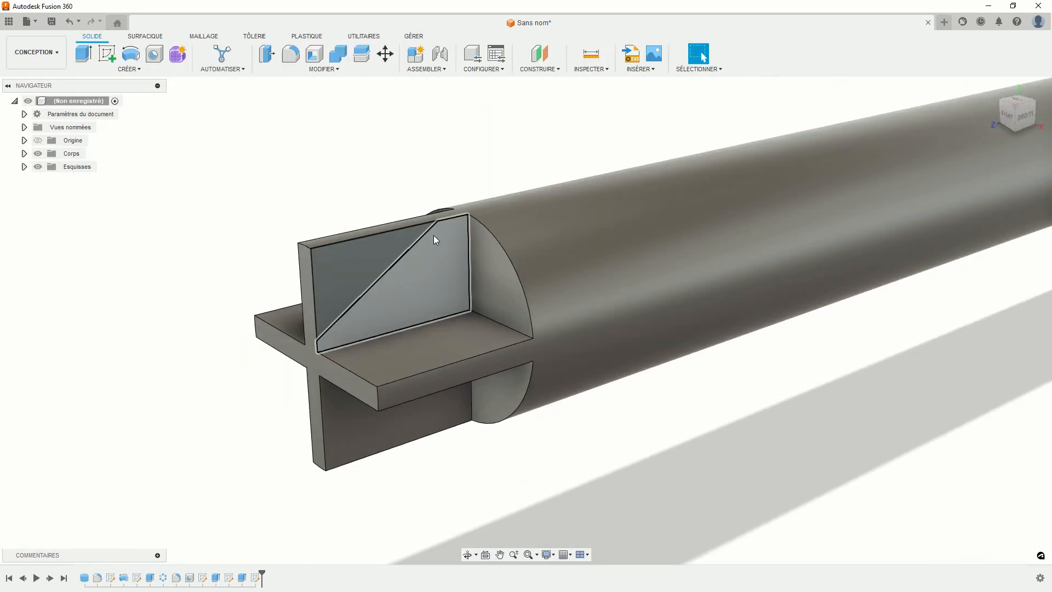
Extrude the triangle's two contours about 5.2 mm through the vertical blade as a cut to bevel its upper half.
{"action": "scroll", "coordinate": [443, 239], "scroll_direction": "up", "scroll_amount": 5}
{"action": "scroll", "coordinate": [443, 240], "scroll_direction": "down", "scroll_amount": 2}
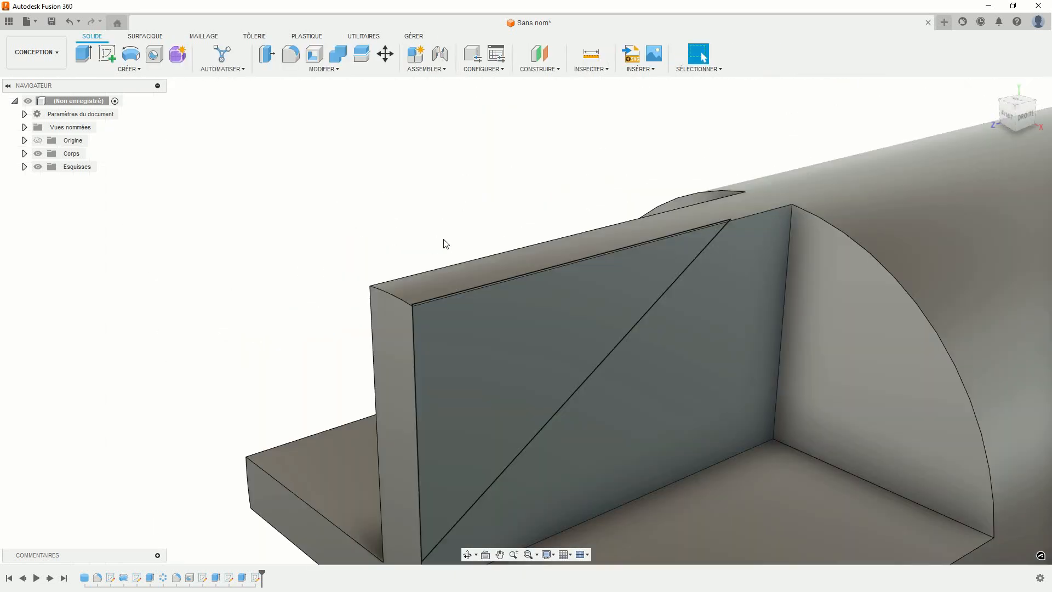
{"action": "scroll", "coordinate": [446, 244], "scroll_direction": "down", "scroll_amount": 3}
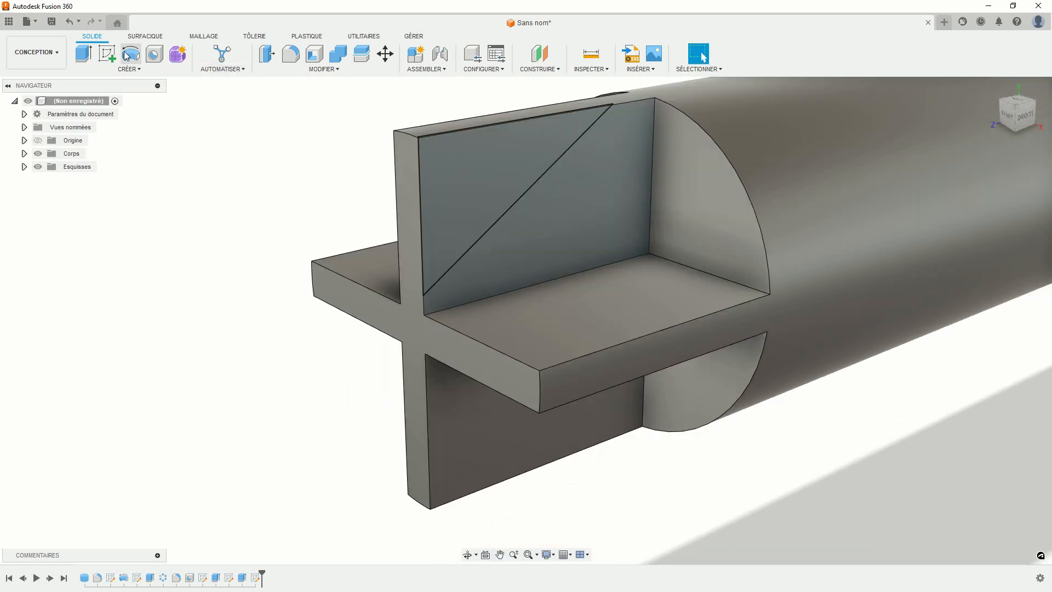
{"action": "left_click", "coordinate": [84, 53]}
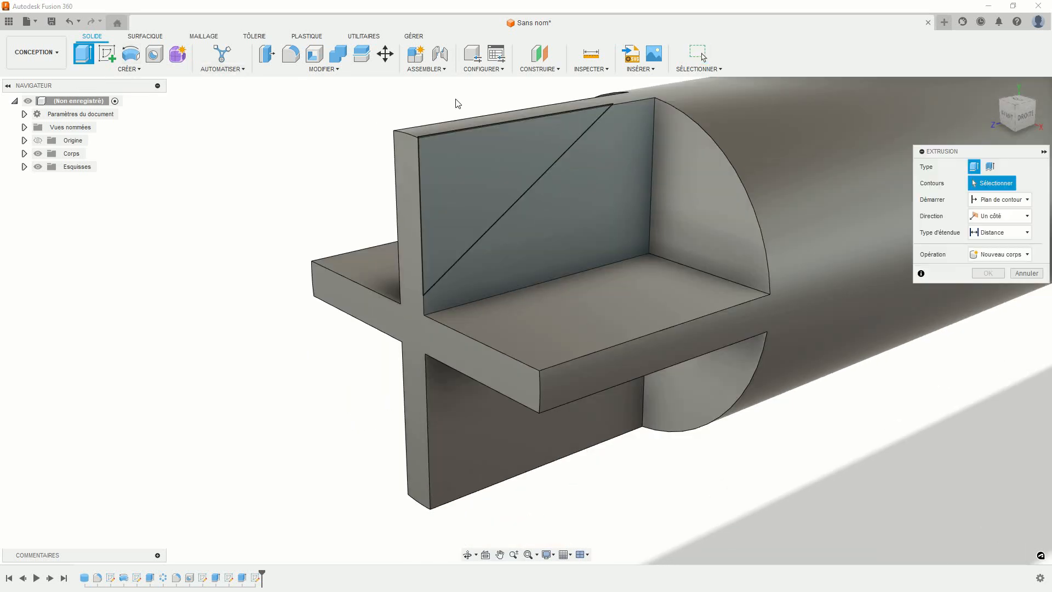
{"action": "left_click", "coordinate": [449, 132]}
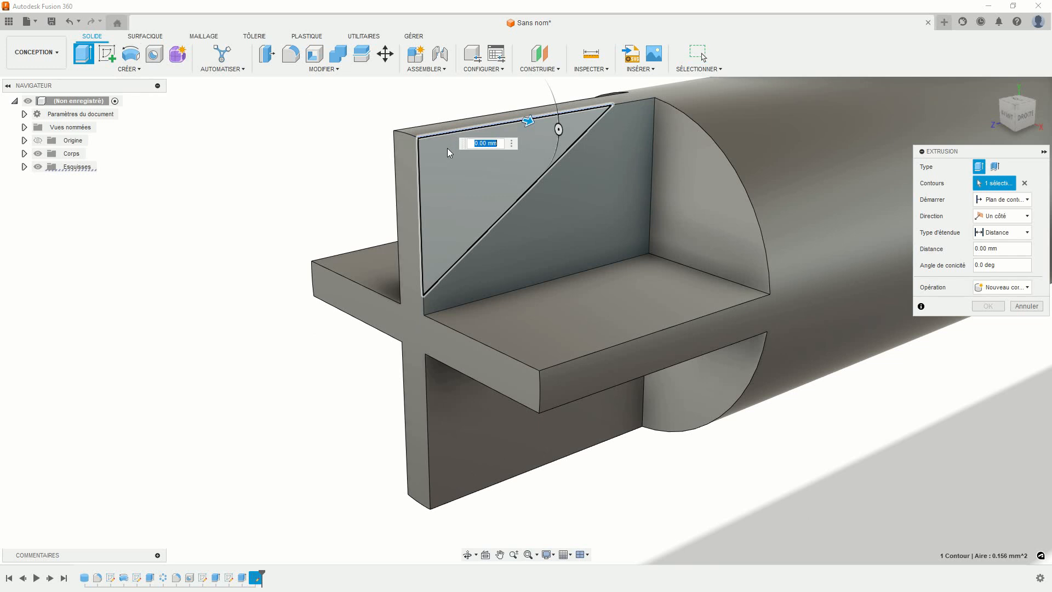
{"action": "left_click_drag", "start_coordinate": [527, 198], "coordinate": [412, 188]}
{"action": "scroll", "coordinate": [412, 188], "scroll_direction": "down", "scroll_amount": 5}
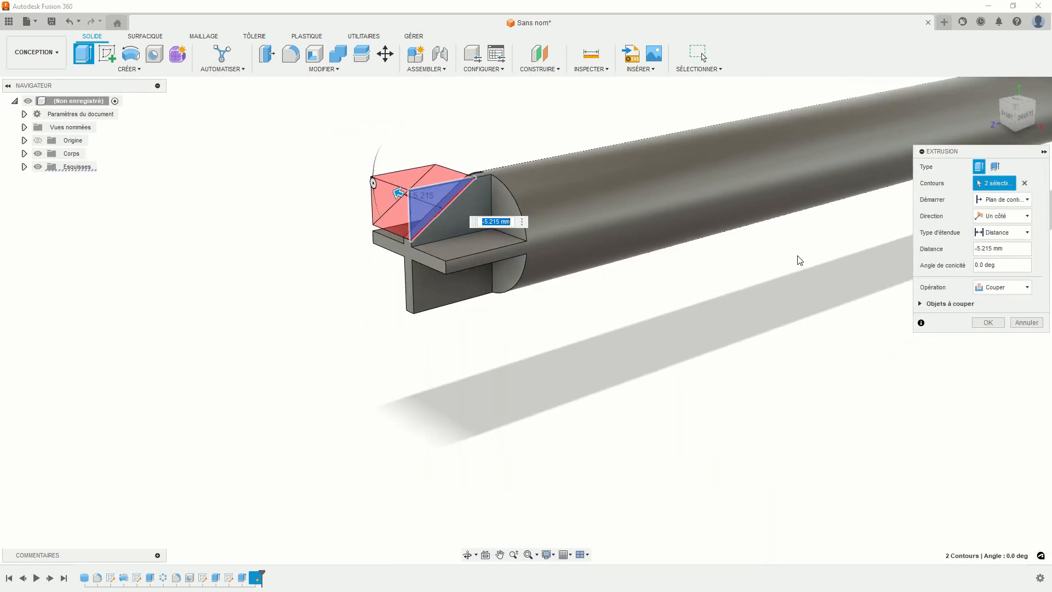
{"action": "left_click", "coordinate": [987, 322]}
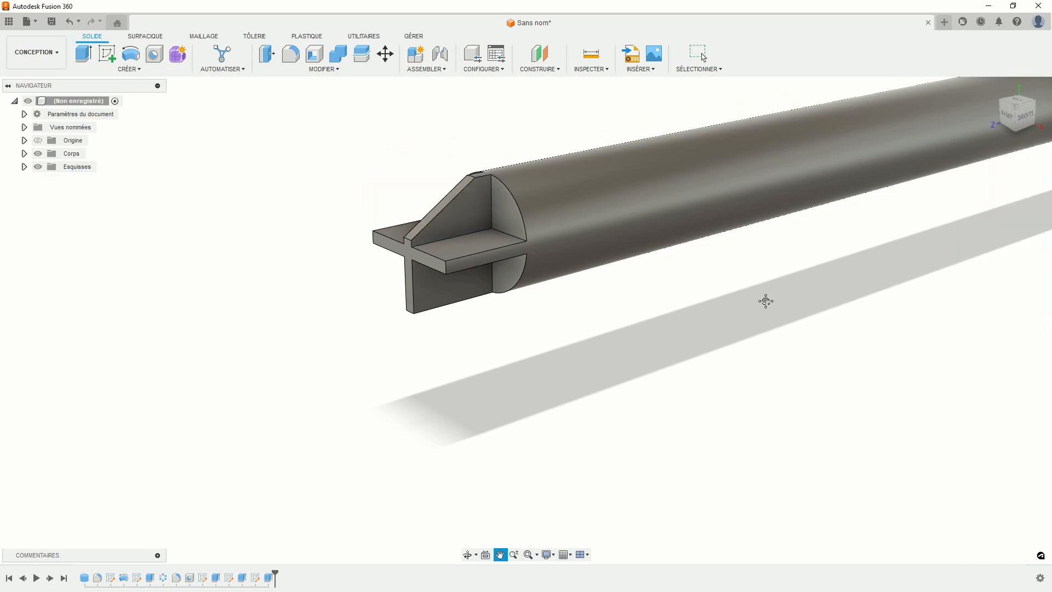
Create a full circular pattern of the bevel cut around the rod's axis with a quantity of 4.
{"action": "scroll", "coordinate": [784, 321], "scroll_direction": "up", "scroll_amount": 2}
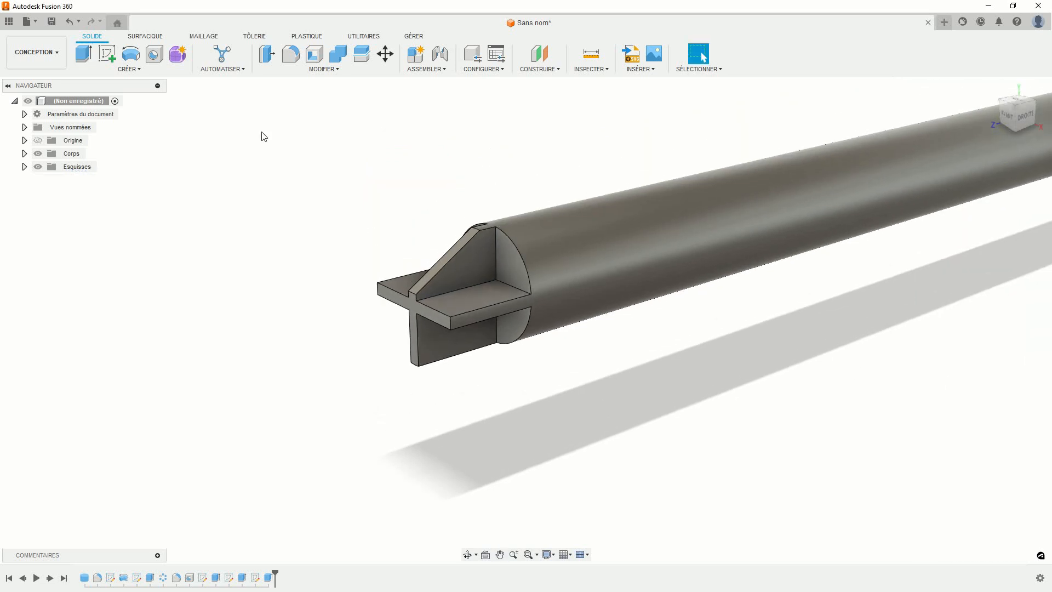
{"action": "left_click", "coordinate": [136, 68]}
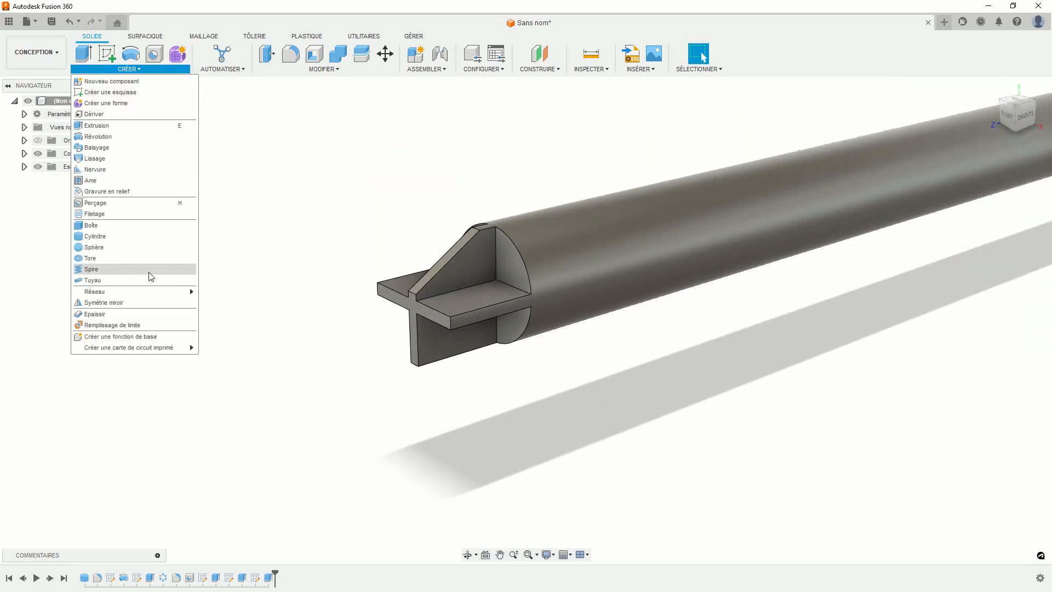
{"action": "mouse_move", "coordinate": [153, 294]}
{"action": "left_click", "coordinate": [228, 302]}
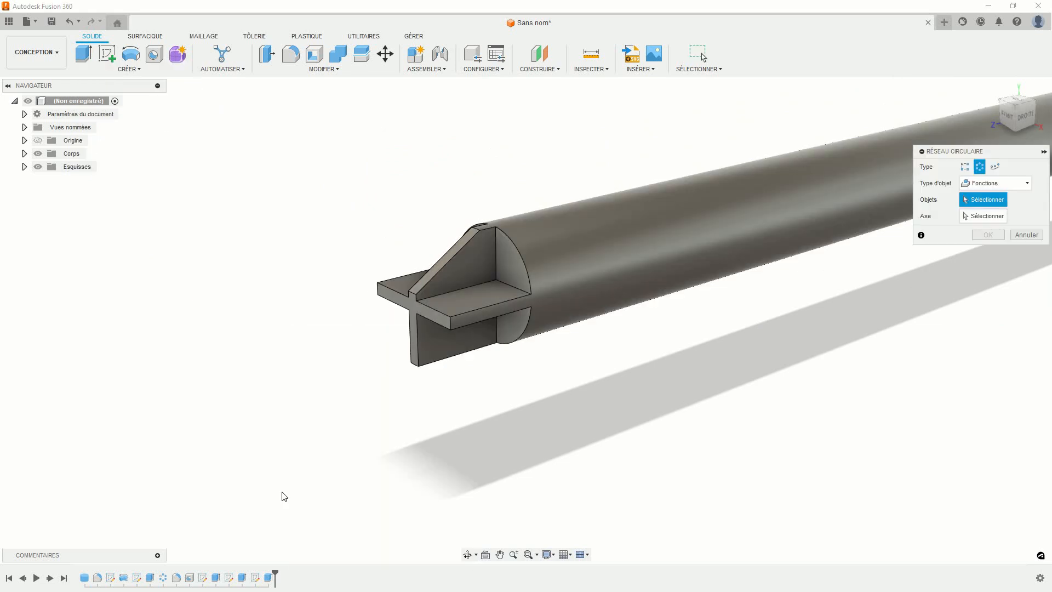
{"action": "left_click", "coordinate": [269, 577]}
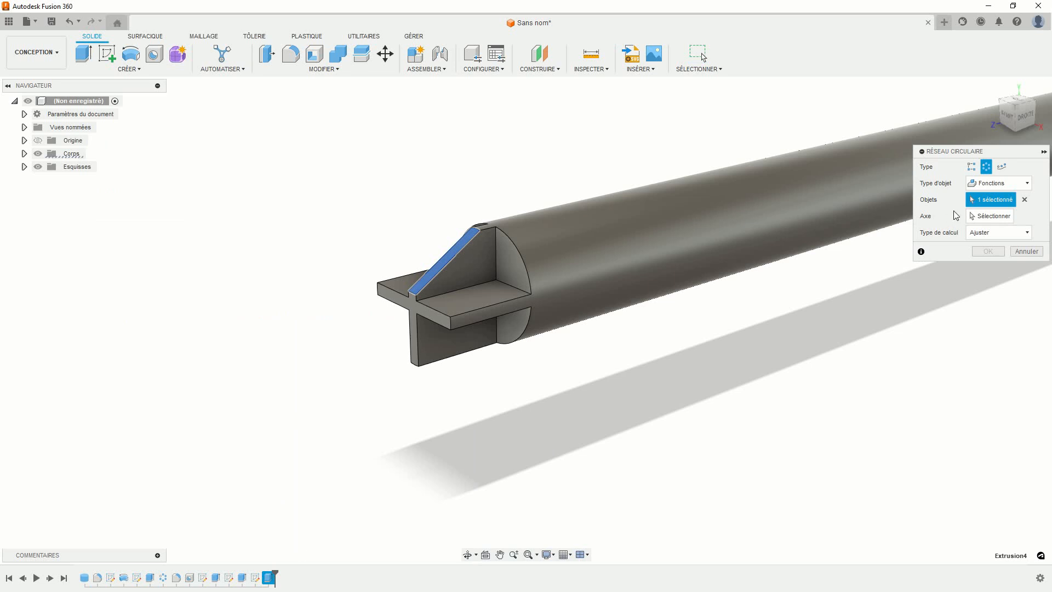
{"action": "left_click", "coordinate": [986, 216]}
{"action": "left_click", "coordinate": [716, 236]}
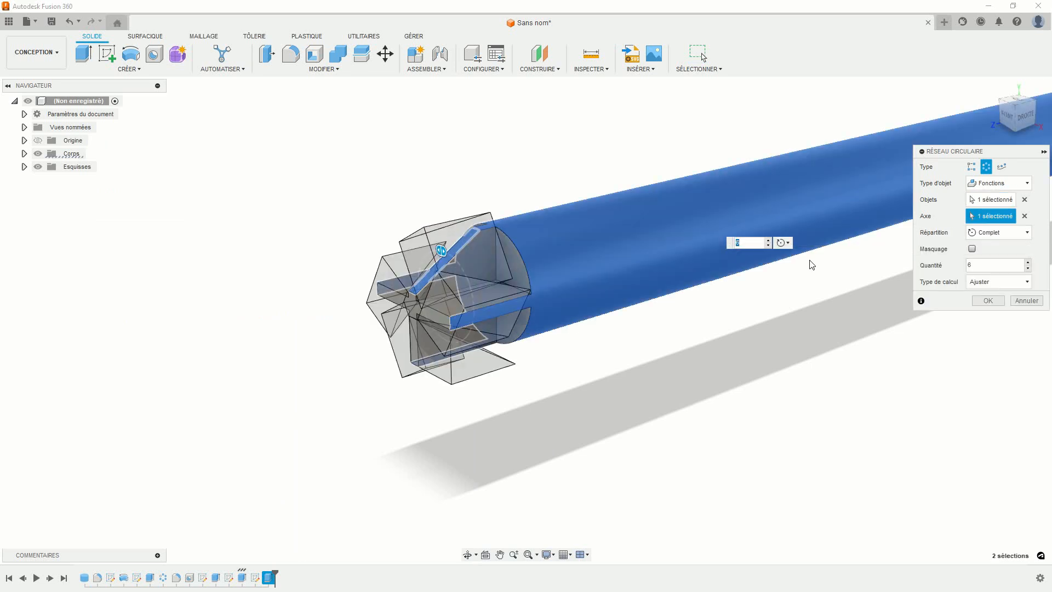
{"action": "left_click", "coordinate": [1028, 269]}
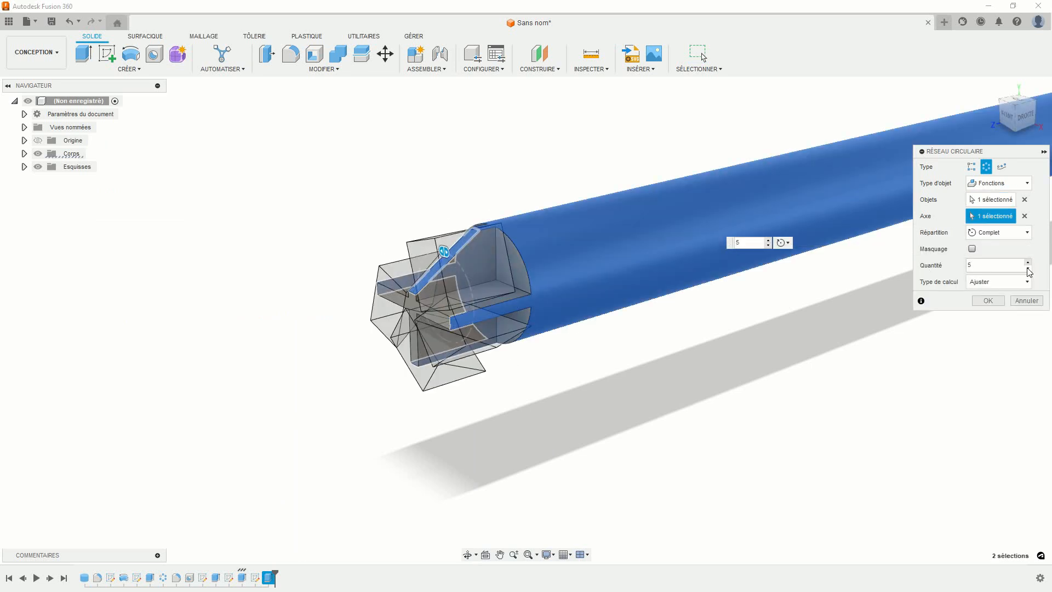
{"action": "left_click", "coordinate": [1029, 269]}
{"action": "left_click", "coordinate": [986, 301]}
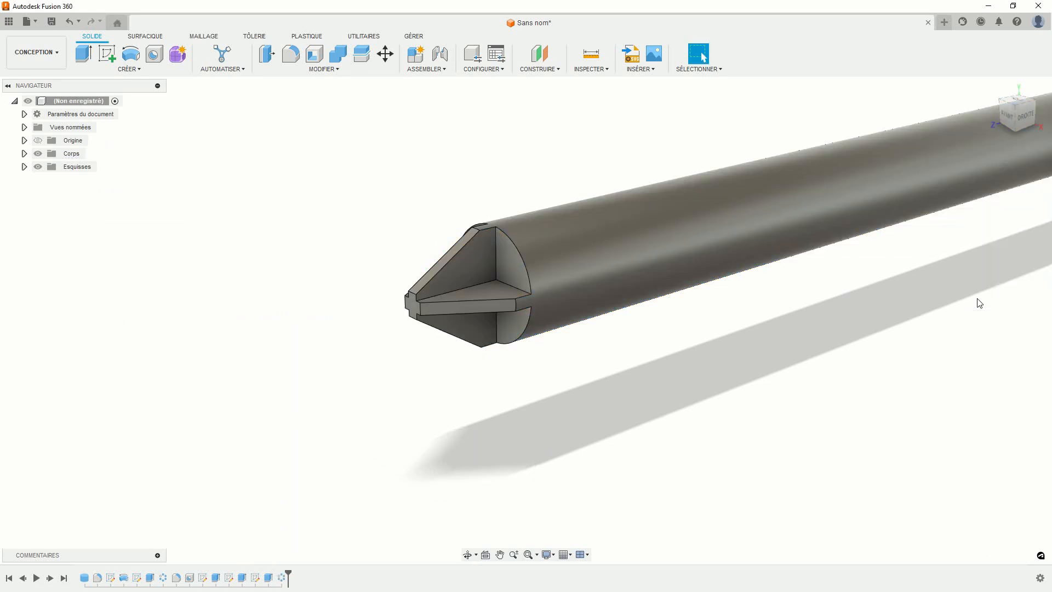
Draft the rod's end face in one upper quadrant by 60 degrees, using the adjoining horizontal blade's top face as pull direction.
{"action": "mouse_move", "coordinate": [578, 358]}
{"action": "middle_mouse_down", "text": "shift"}
{"action": "mouse_move", "coordinate": [588, 355]}
{"action": "mouse_move", "coordinate": [565, 371]}
{"action": "middle_mouse_up", "text": "shift"}
{"action": "scroll", "coordinate": [582, 355], "scroll_direction": "up", "scroll_amount": 1}
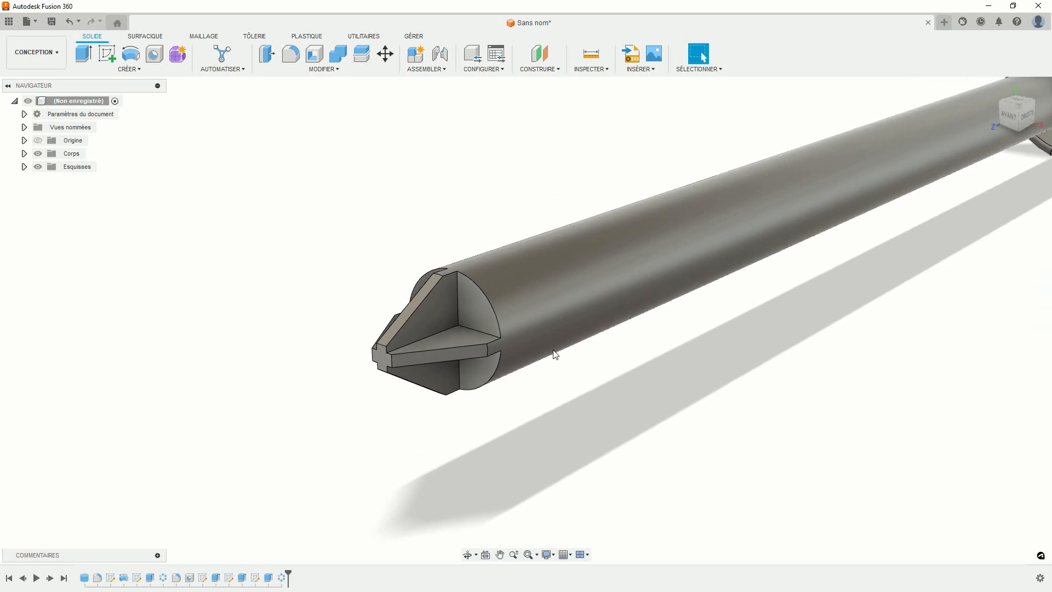
{"action": "left_click", "coordinate": [322, 69]}
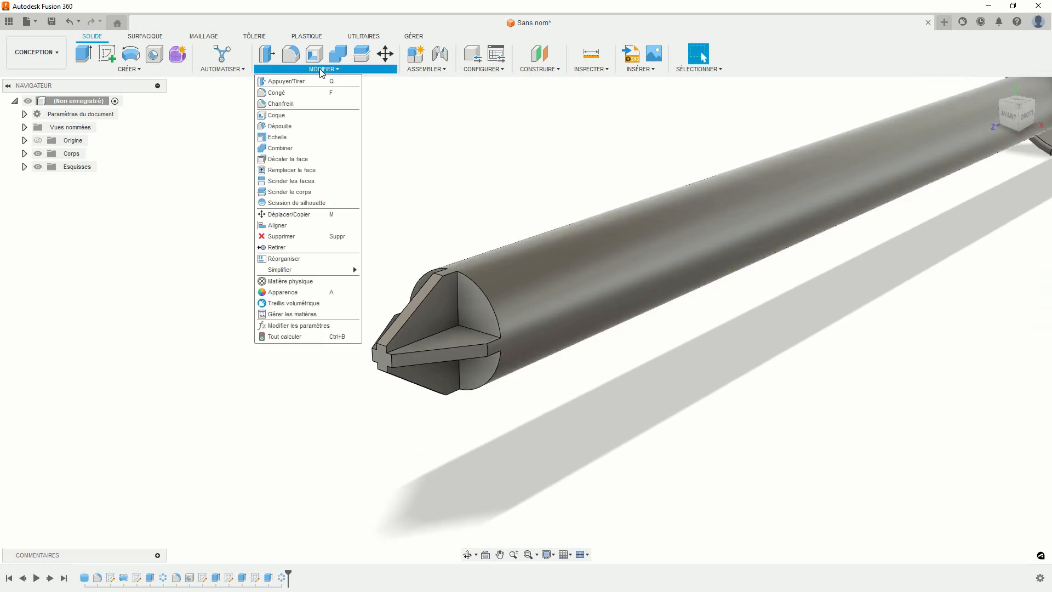
{"action": "left_click", "coordinate": [282, 127]}
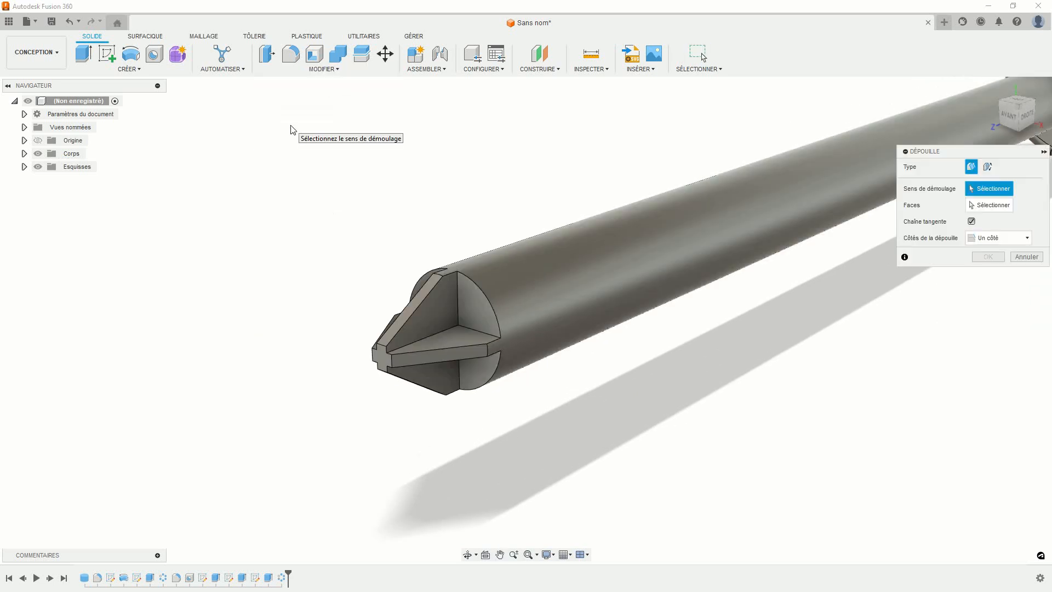
{"action": "left_click", "coordinate": [453, 331]}
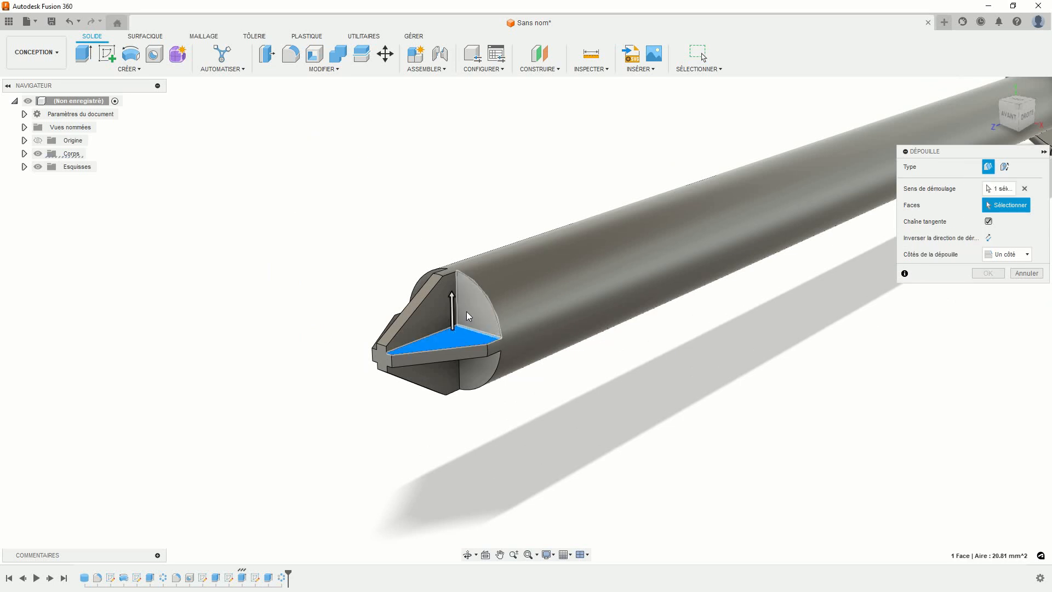
{"action": "left_click", "coordinate": [469, 310]}
{"action": "left_click_drag", "start_coordinate": [468, 274], "coordinate": [497, 269]}
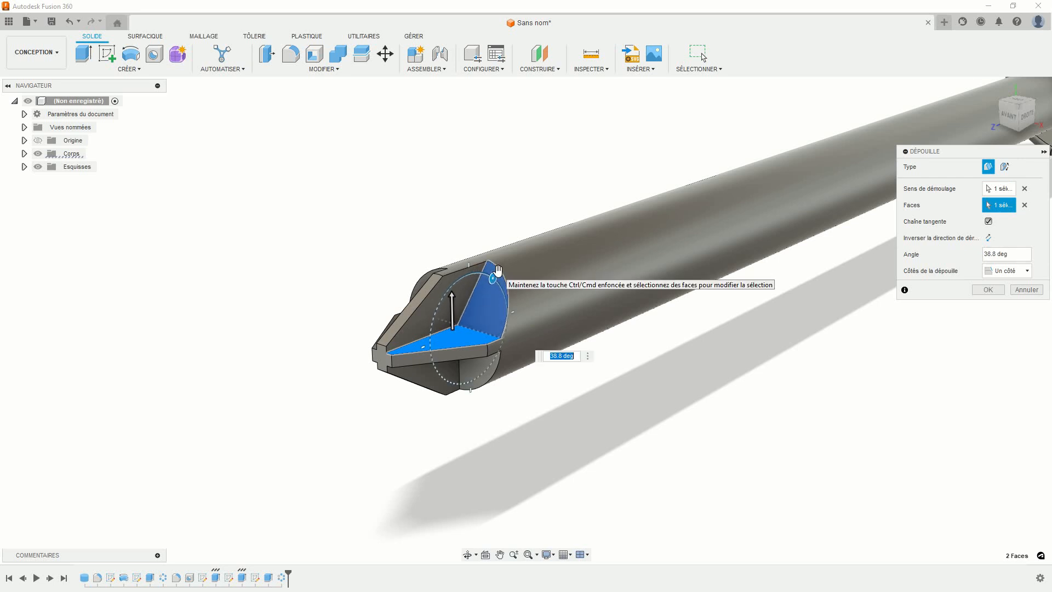
{"action": "key", "text": "Return"}
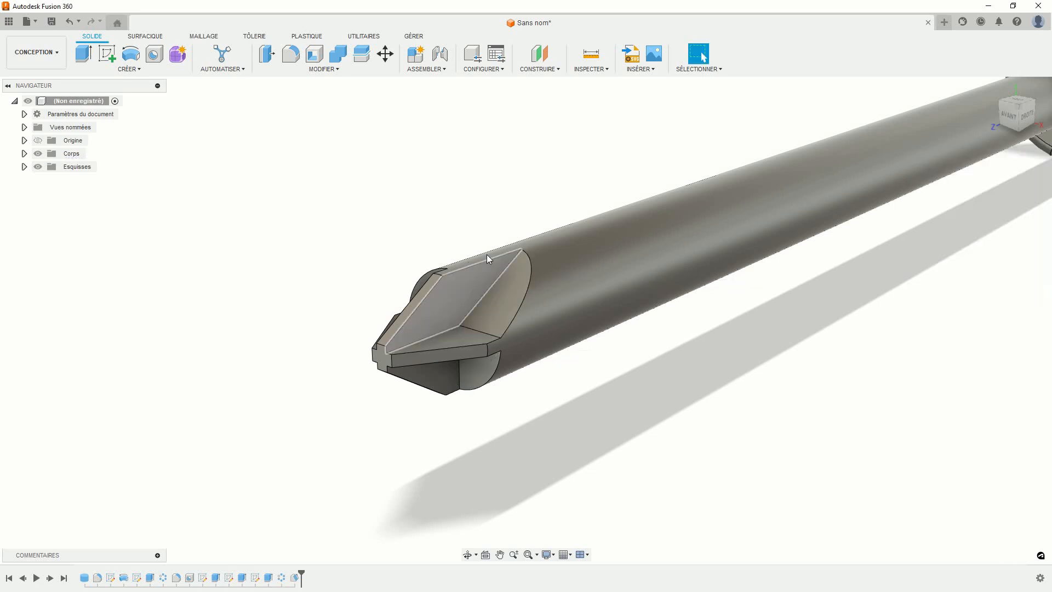
Draft the end face of the other upper quadrant, across the vertical blade, by 60 degrees from the horizontal blade's top face.
{"action": "middle_click_drag", "start_coordinate": [407, 205], "coordinate": [451, 236], "text": "shift"}
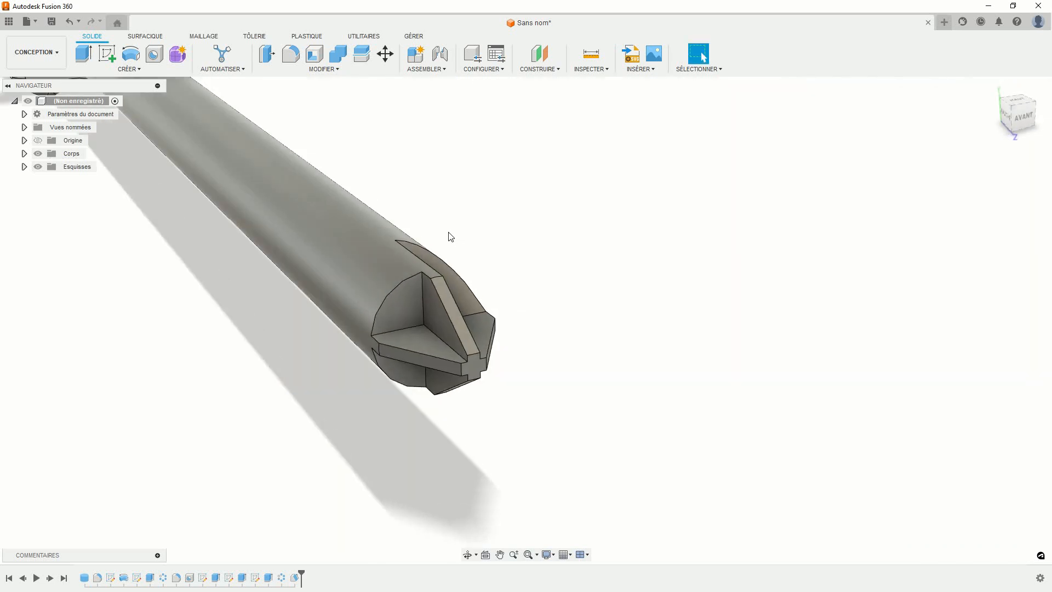
{"action": "left_click", "coordinate": [326, 70]}
{"action": "left_click", "coordinate": [307, 126]}
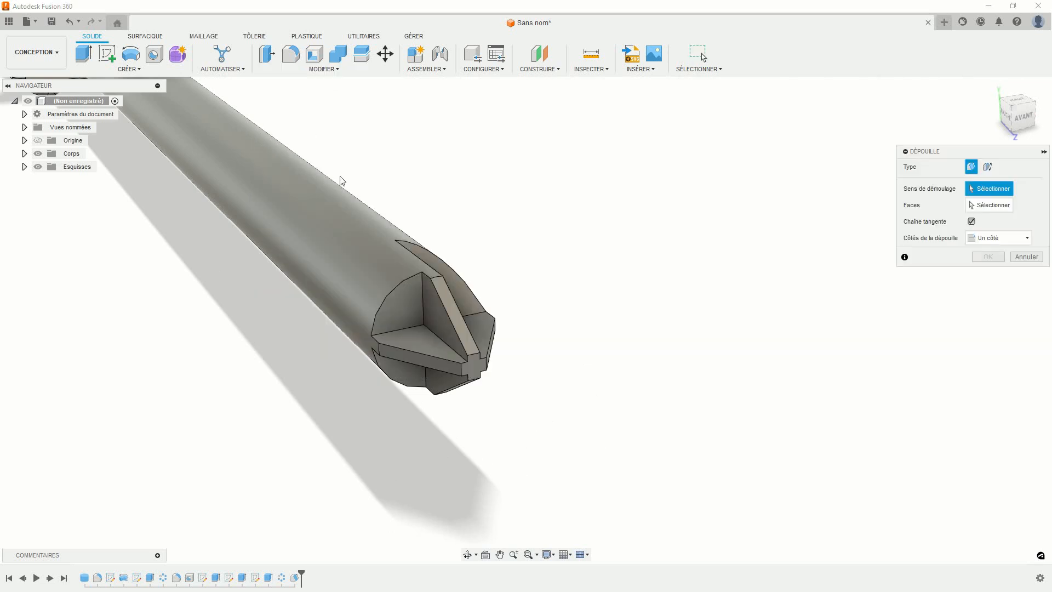
{"action": "left_click", "coordinate": [419, 333]}
{"action": "left_click", "coordinate": [403, 307]}
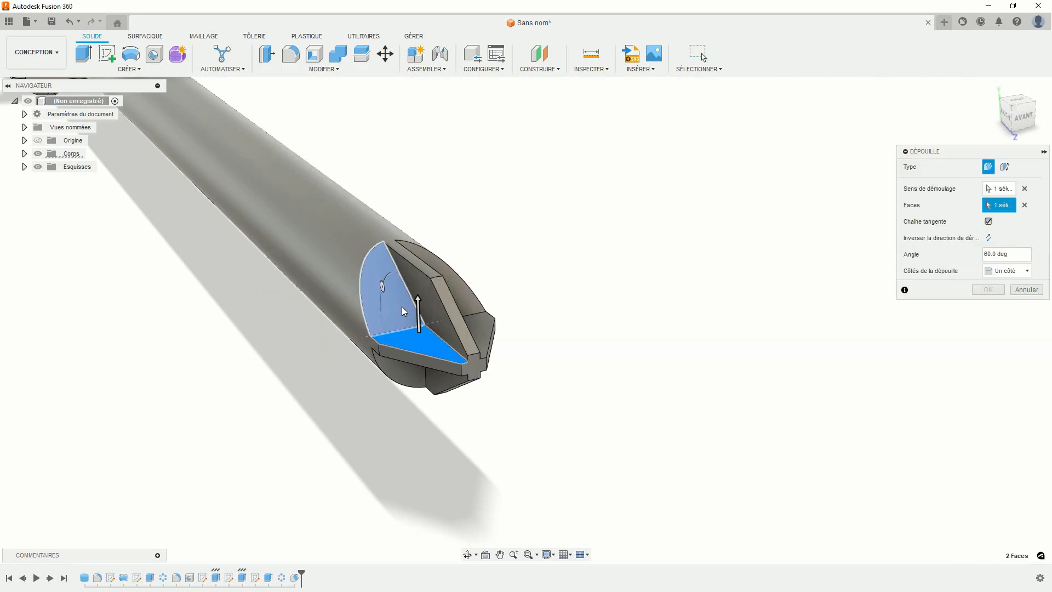
{"action": "left_click", "coordinate": [992, 290]}
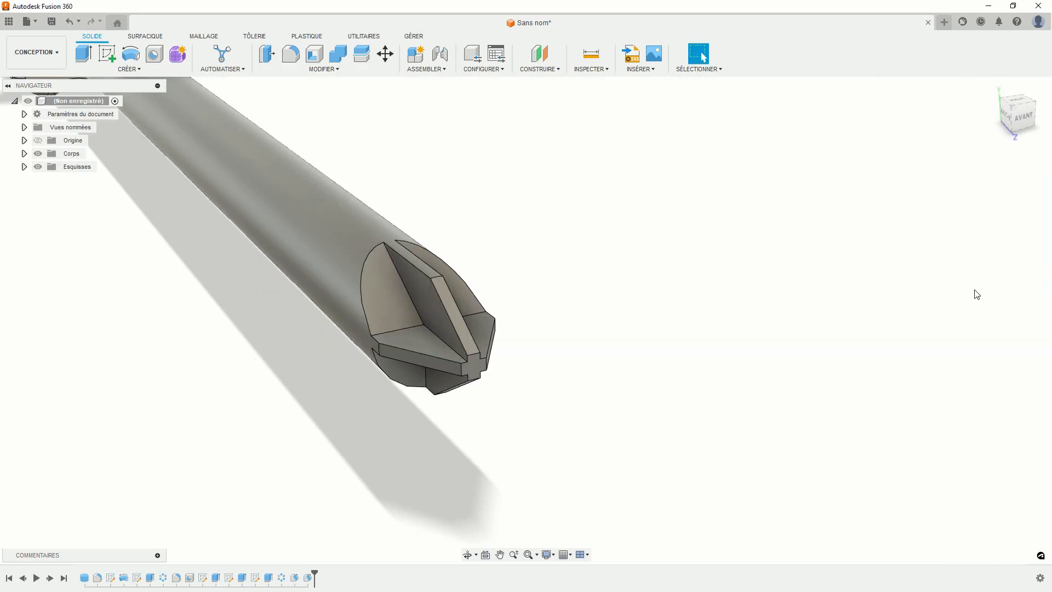
Draft the rod's end face in one lower quadrant by 60 degrees, using the horizontal blade's underside as pull direction.
{"action": "middle_click_drag", "start_coordinate": [580, 336], "coordinate": [575, 295], "text": "shift"}
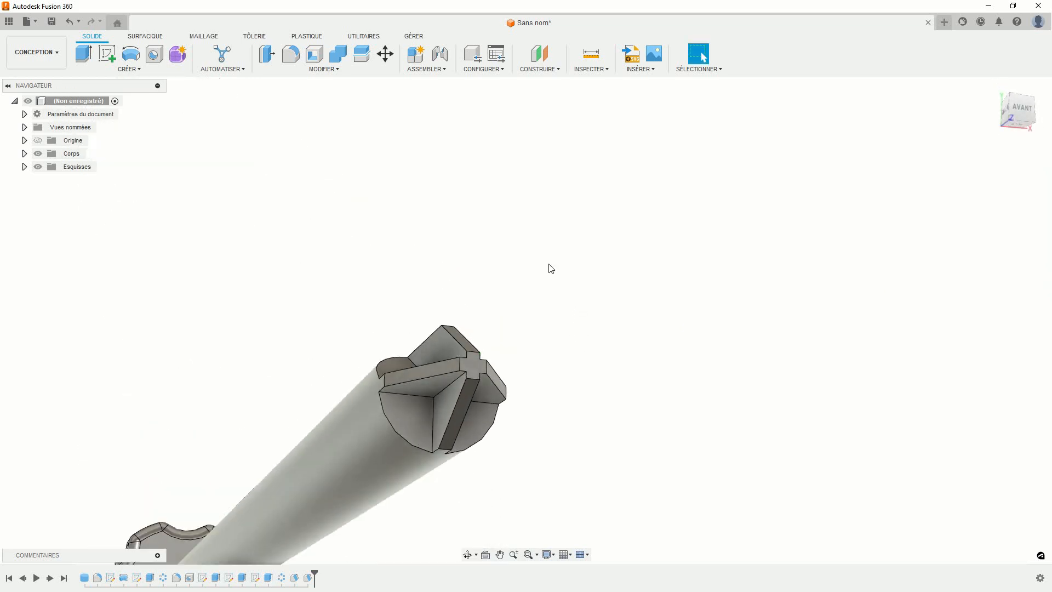
{"action": "left_click", "coordinate": [324, 69]}
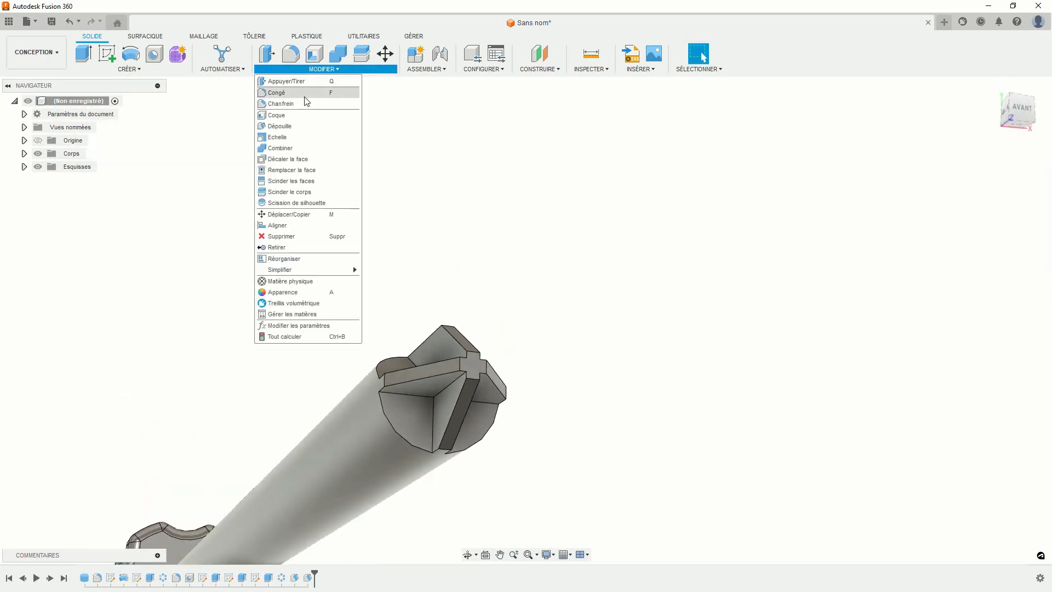
{"action": "left_click", "coordinate": [294, 126]}
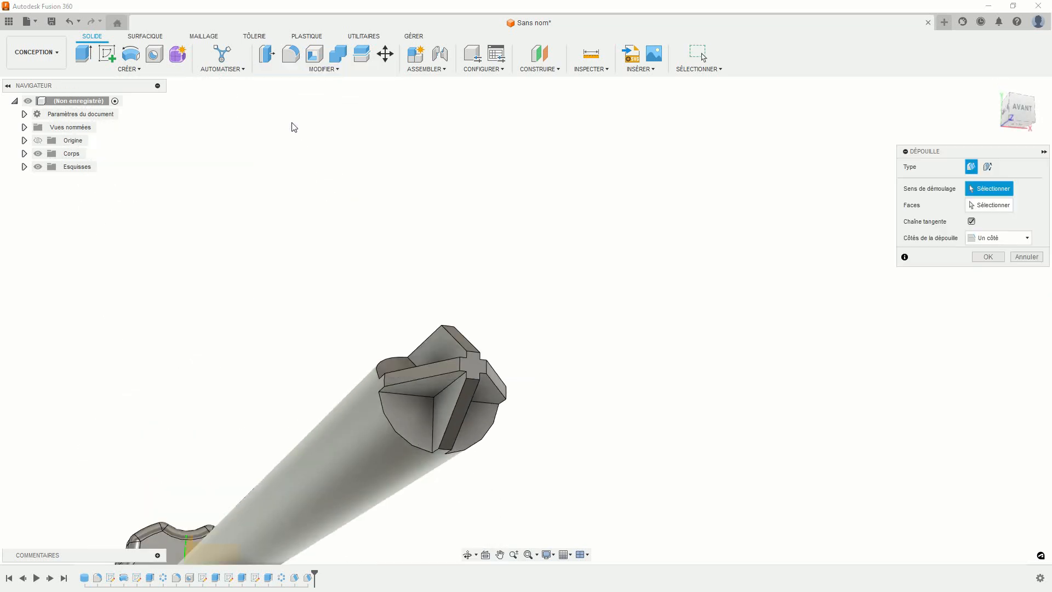
{"action": "left_click", "coordinate": [436, 381]}
{"action": "left_click", "coordinate": [418, 410]}
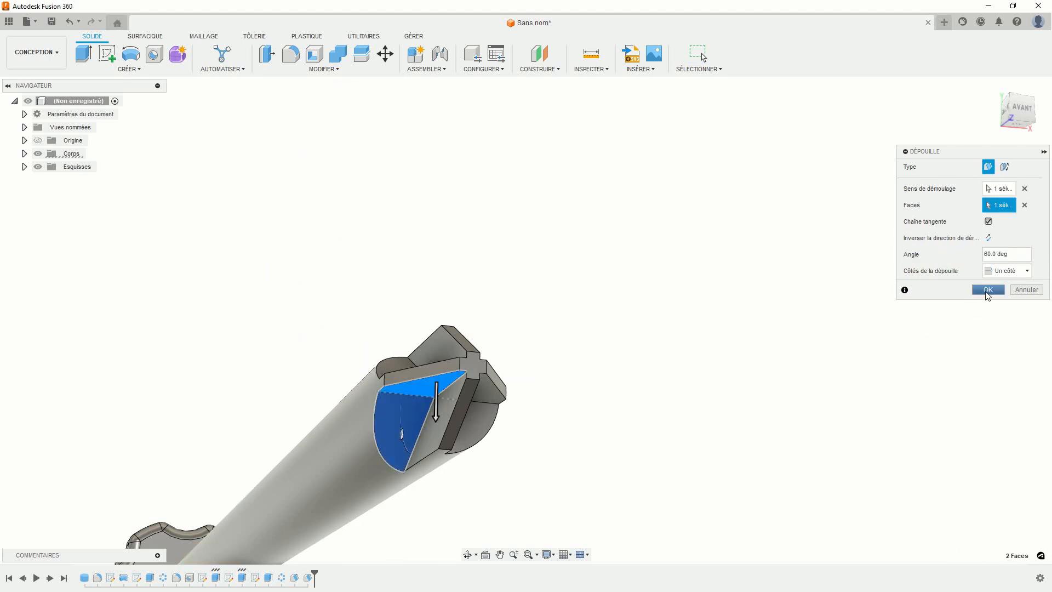
{"action": "left_click", "coordinate": [989, 291]}
Draft the end face of the other lower quadrant, across the vertical blade, by 60 degrees from the horizontal blade's underside.
{"action": "left_click", "coordinate": [325, 70]}
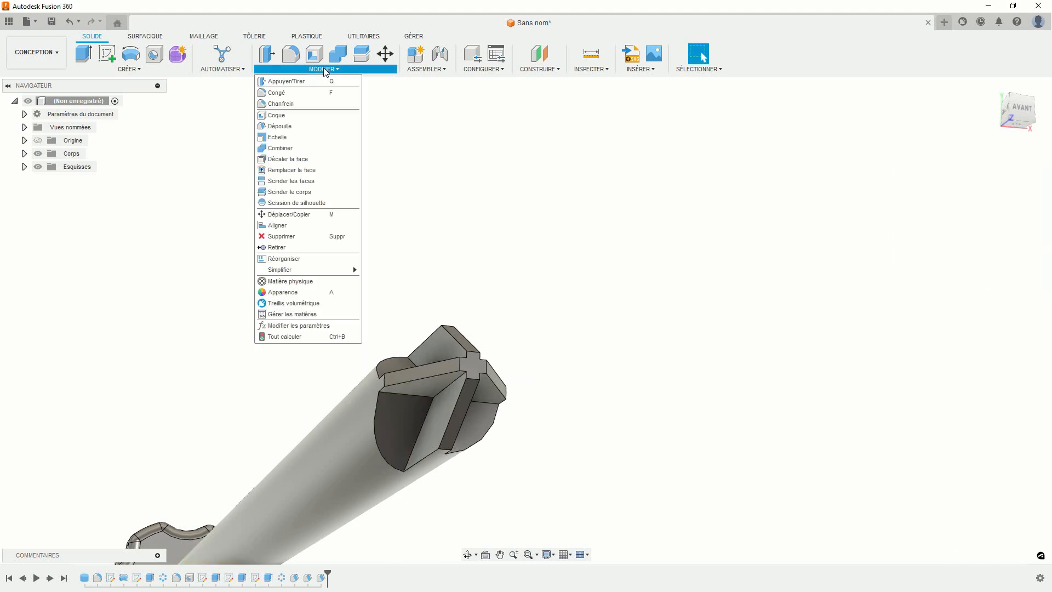
{"action": "left_click", "coordinate": [285, 125]}
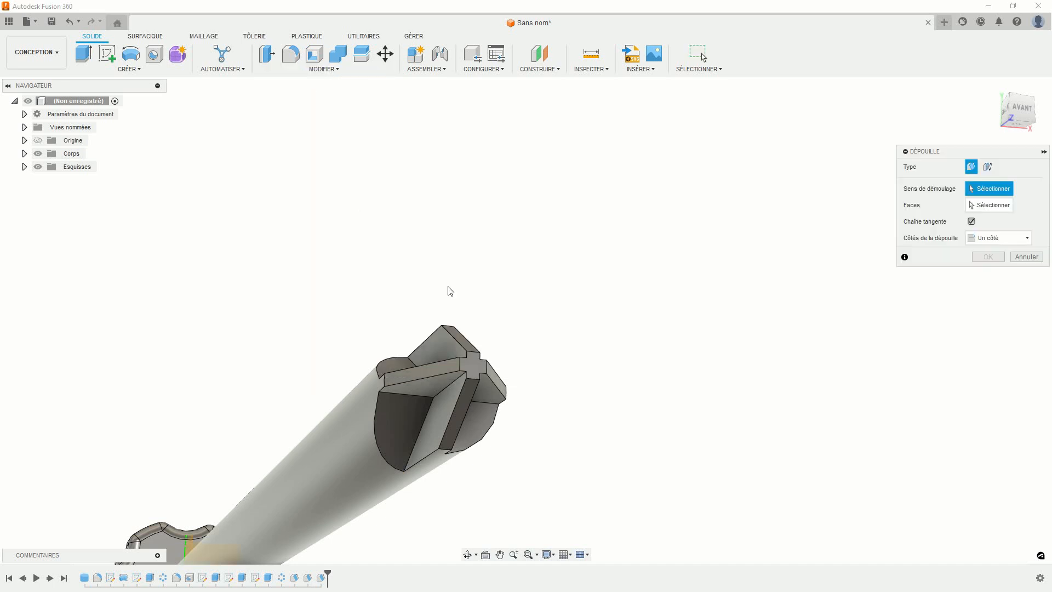
{"action": "left_click", "coordinate": [485, 396]}
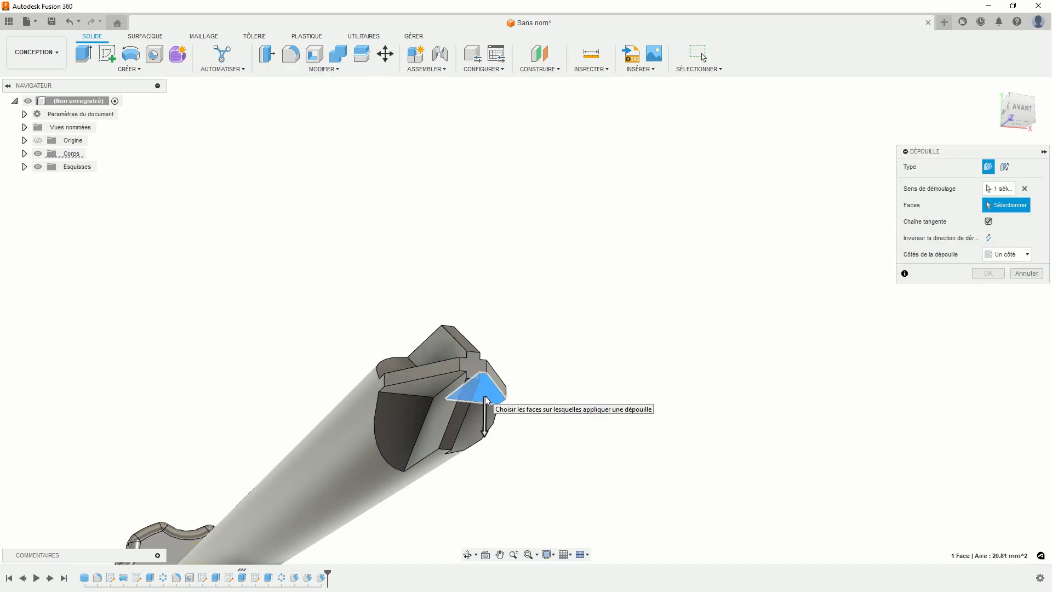
{"action": "left_click", "coordinate": [476, 422]}
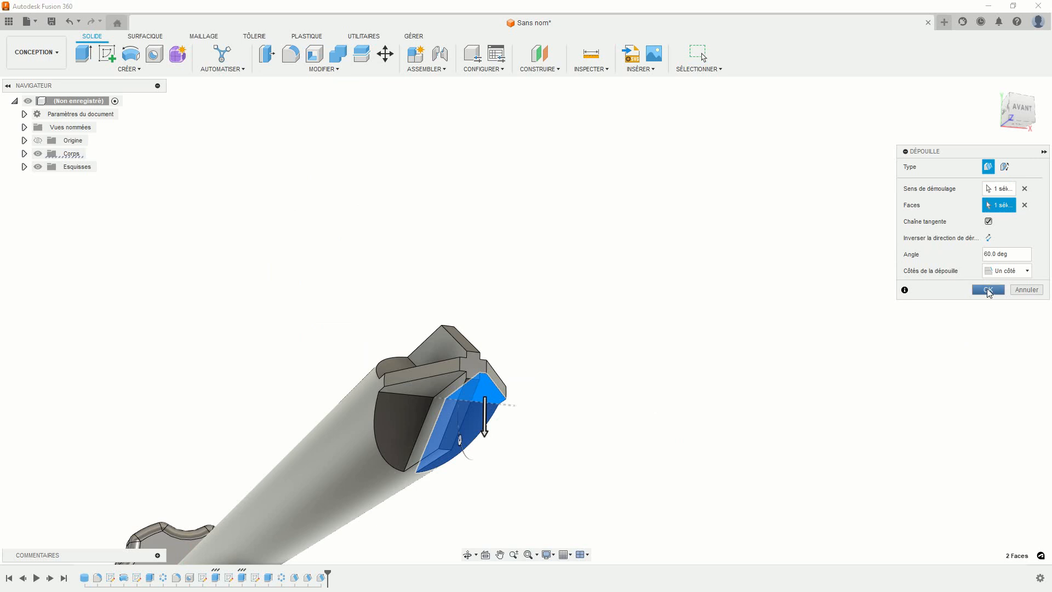
{"action": "left_click", "coordinate": [988, 288]}
Fillet the four inner edges where the tip's cross blades meet with a constant radius of about 0.66 mm.
{"action": "middle_click_drag", "start_coordinate": [698, 294], "coordinate": [798, 146], "text": "shift"}
{"action": "scroll", "coordinate": [580, 311], "scroll_direction": "down", "scroll_amount": 1}
{"action": "middle_click_drag", "start_coordinate": [550, 324], "coordinate": [580, 322]}
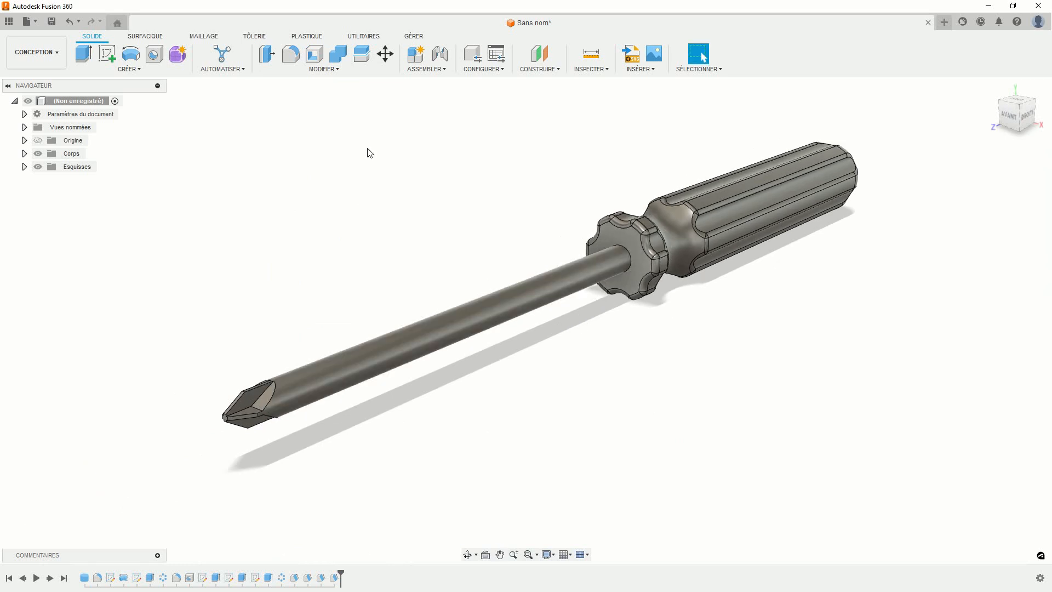
{"action": "left_click", "coordinate": [293, 63]}
{"action": "scroll", "coordinate": [275, 404], "scroll_direction": "up", "scroll_amount": 3}
{"action": "middle_click_drag", "start_coordinate": [274, 403], "coordinate": [412, 360]}
{"action": "left_click", "coordinate": [337, 358]}
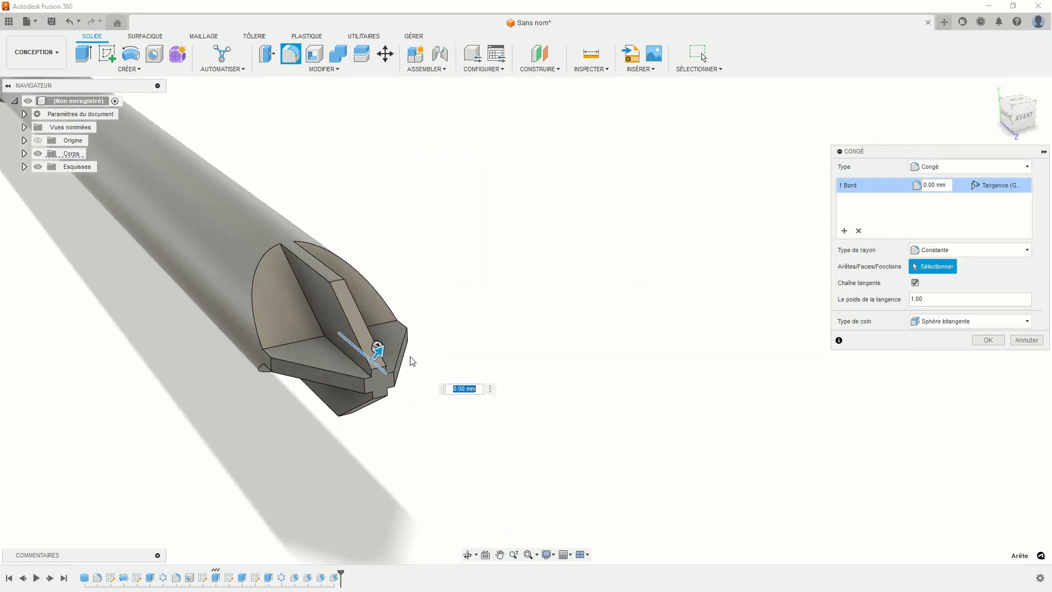
{"action": "middle_click_drag", "start_coordinate": [346, 357], "coordinate": [313, 413], "text": "shift"}
{"action": "left_click", "coordinate": [344, 373]}
{"action": "scroll", "coordinate": [327, 387], "scroll_direction": "up", "scroll_amount": 3}
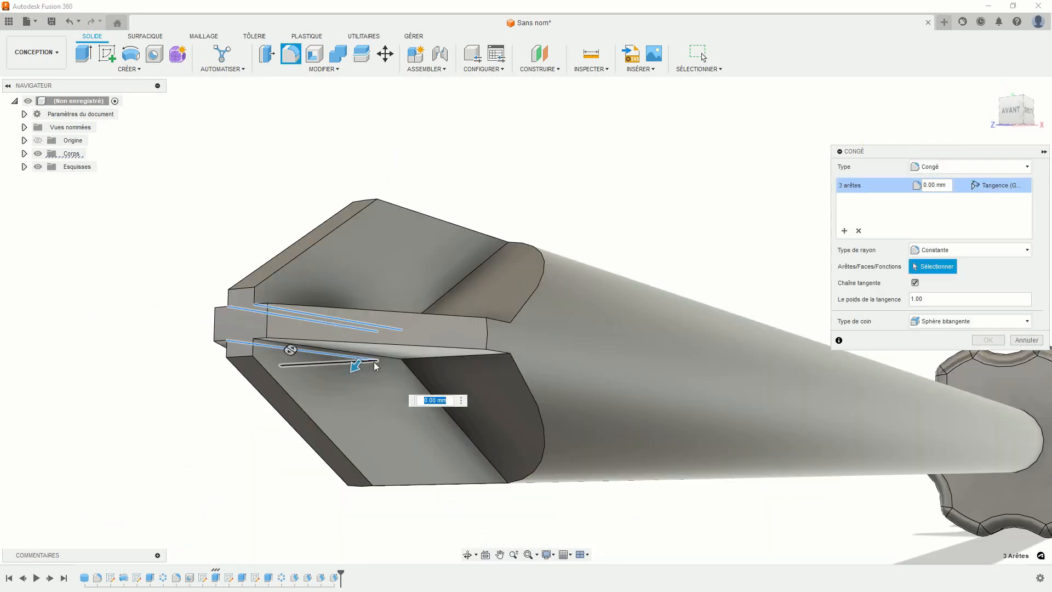
{"action": "left_click", "coordinate": [390, 360]}
{"action": "scroll", "coordinate": [390, 363], "scroll_direction": "down", "scroll_amount": 4}
{"action": "middle_click_drag", "start_coordinate": [390, 363], "coordinate": [496, 207], "text": "shift"}
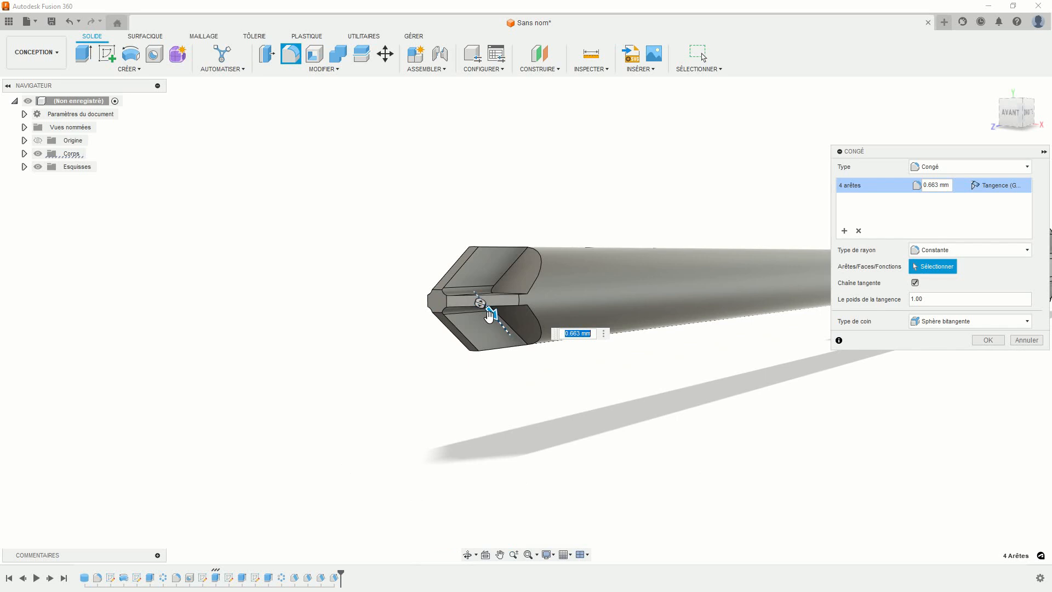
{"action": "key", "text": "Return"}
Apply a stainless steel appearance from the Métal > Inoxydable library to the rod body.
{"action": "scroll", "coordinate": [618, 358], "scroll_direction": "down", "scroll_amount": 4}
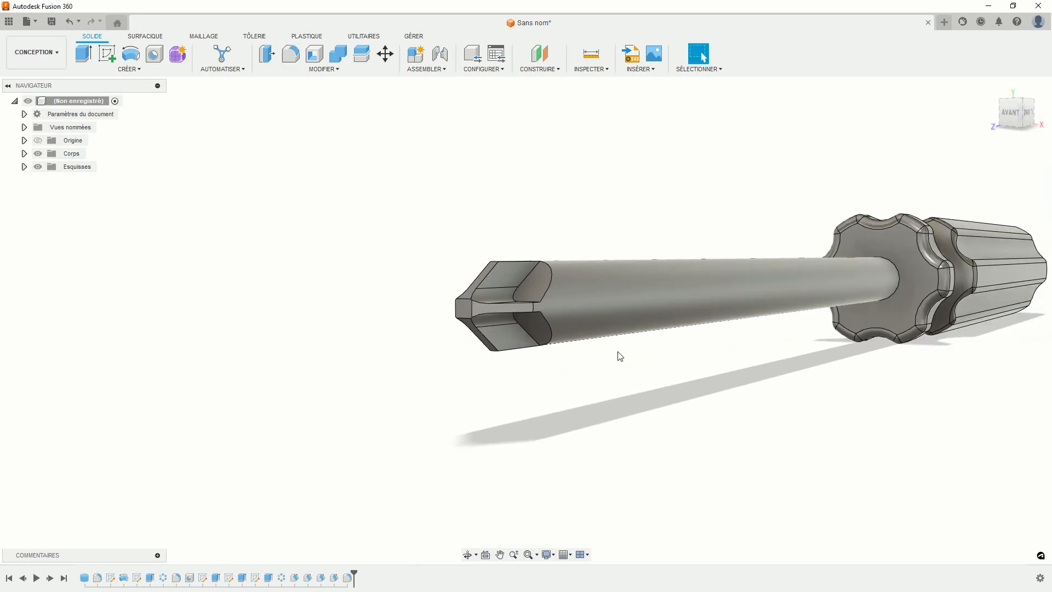
{"action": "mouse_move", "coordinate": [555, 373]}
{"action": "middle_mouse_down", "text": "shift"}
{"action": "mouse_move", "coordinate": [707, 390]}
{"action": "mouse_move", "coordinate": [808, 364]}
{"action": "mouse_move", "coordinate": [594, 329]}
{"action": "mouse_move", "coordinate": [549, 358]}
{"action": "middle_mouse_up", "text": "shift"}
{"action": "scroll", "coordinate": [465, 355], "scroll_direction": "down", "scroll_amount": 3}
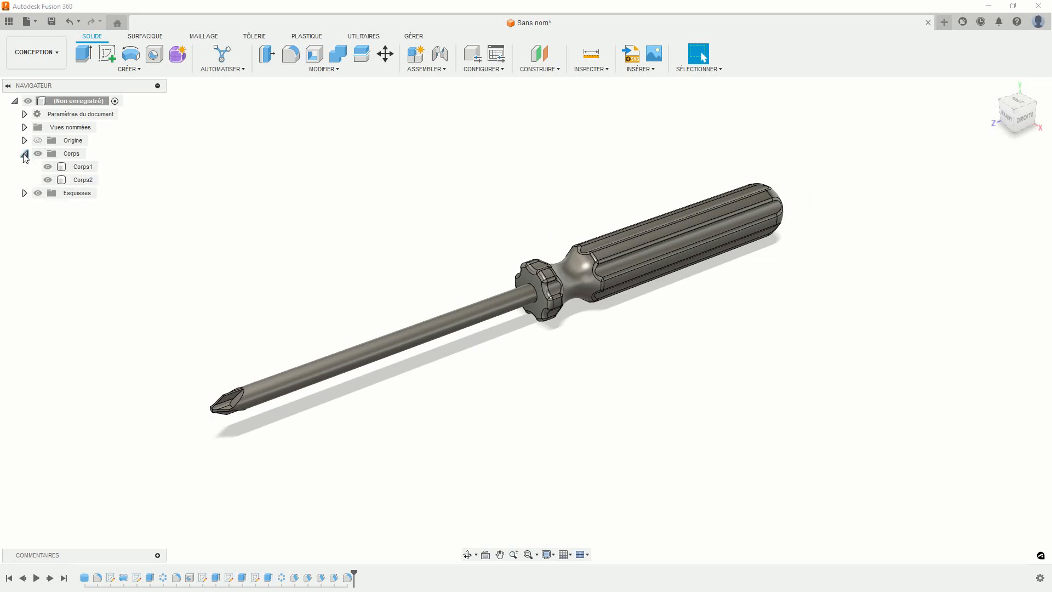
{"action": "right_click", "coordinate": [74, 167]}
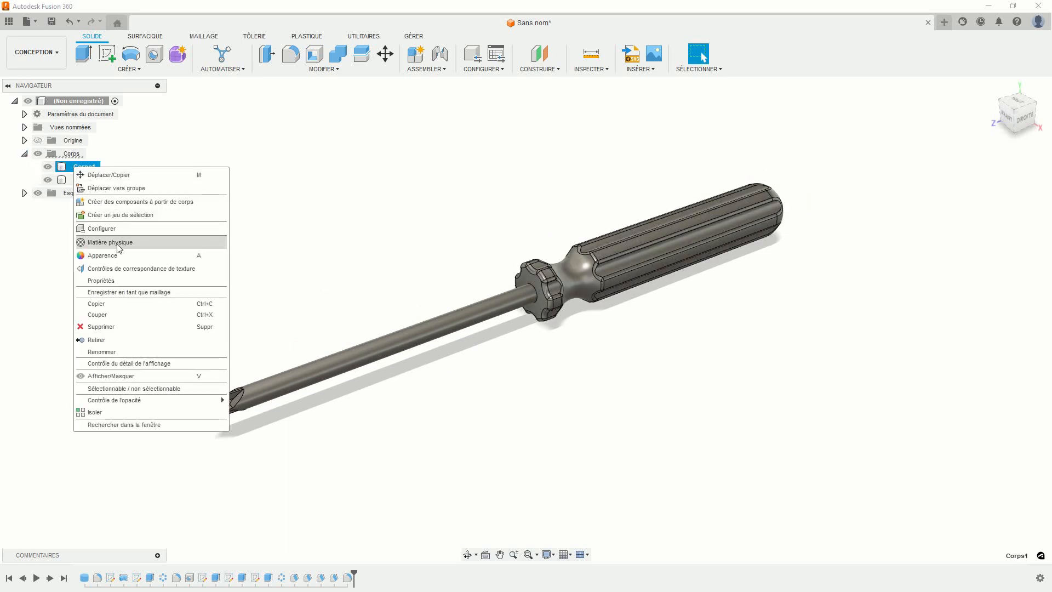
{"action": "left_click", "coordinate": [106, 256]}
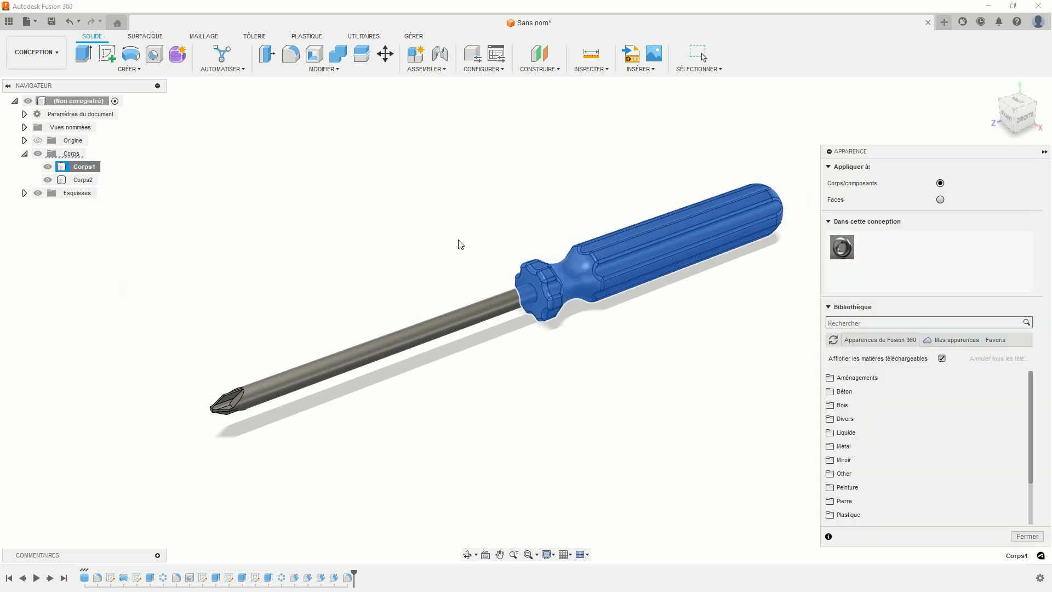
{"action": "scroll", "coordinate": [884, 401], "scroll_direction": "down", "scroll_amount": 3}
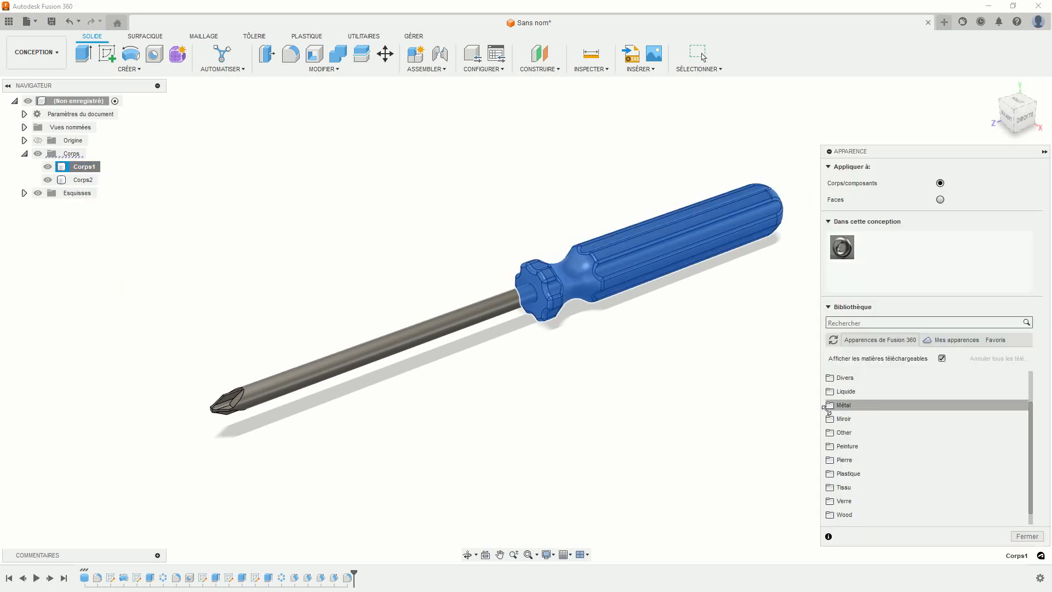
{"action": "scroll", "coordinate": [841, 414], "scroll_direction": "down", "scroll_amount": 3}
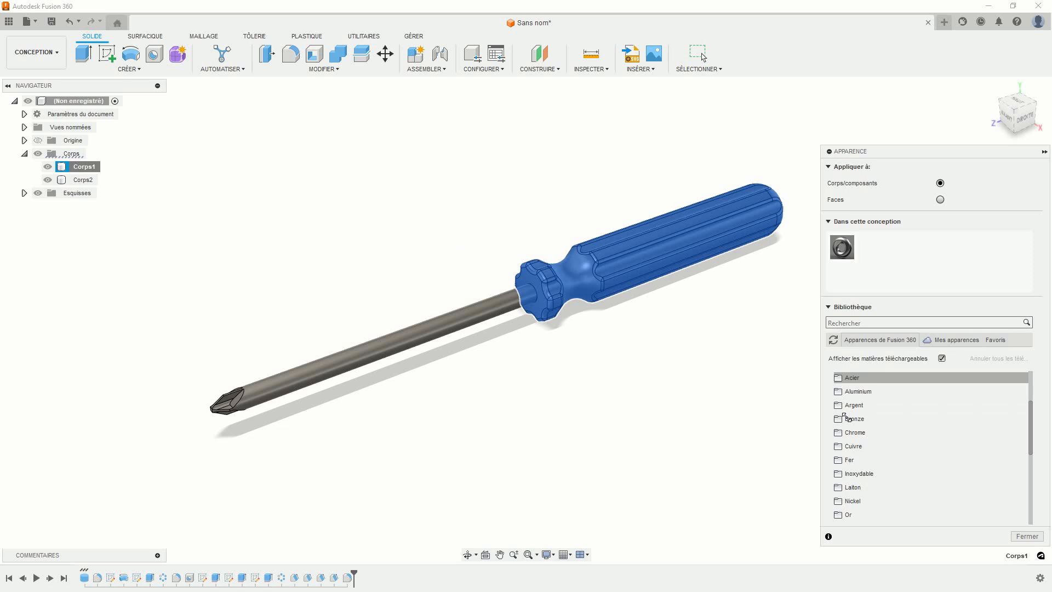
{"action": "left_click", "coordinate": [856, 474]}
{"action": "scroll", "coordinate": [887, 431], "scroll_direction": "down", "scroll_amount": 6}
{"action": "left_click_drag", "start_coordinate": [886, 430], "coordinate": [410, 334]}
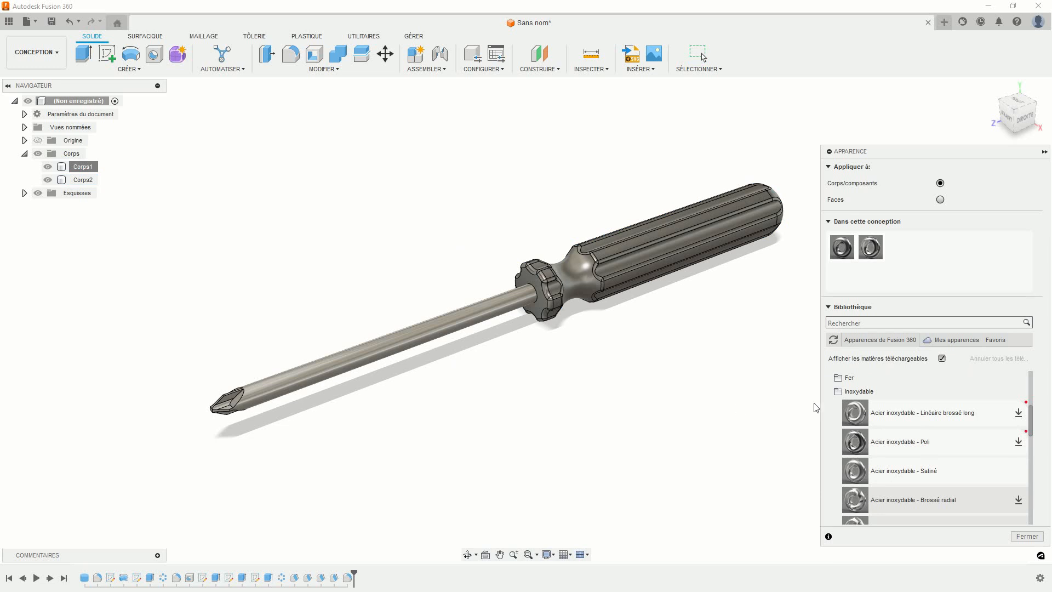
Apply the ABS (blanc) appearance from the Plastique library to the handle body.
{"action": "left_click", "coordinate": [837, 393]}
{"action": "scroll", "coordinate": [844, 433], "scroll_direction": "down", "scroll_amount": 3}
{"action": "left_click", "coordinate": [838, 461]}
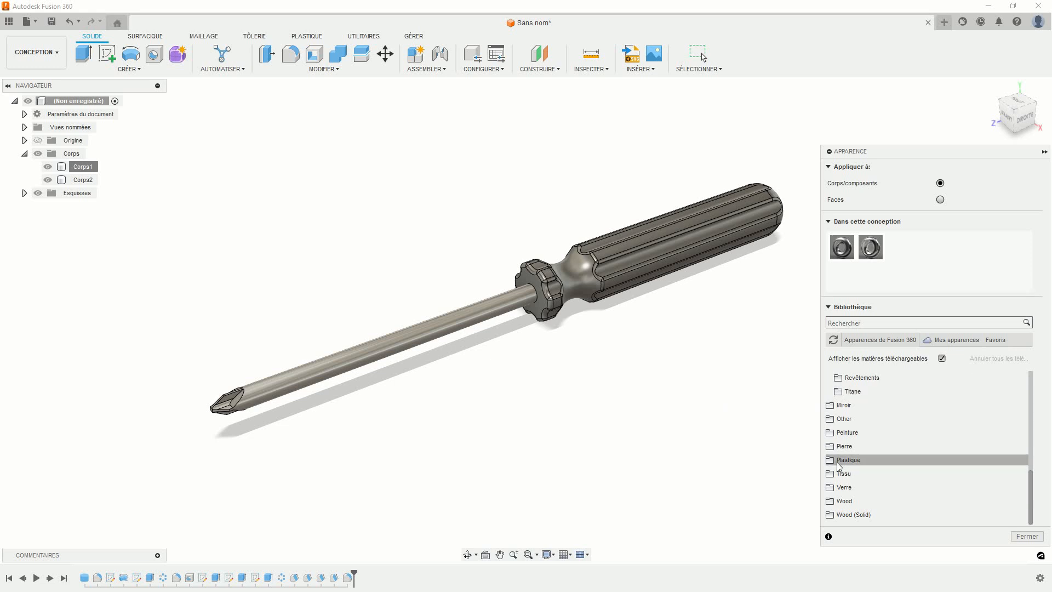
{"action": "scroll", "coordinate": [848, 460], "scroll_direction": "down", "scroll_amount": 1}
{"action": "left_click_drag", "start_coordinate": [849, 456], "coordinate": [639, 250]}
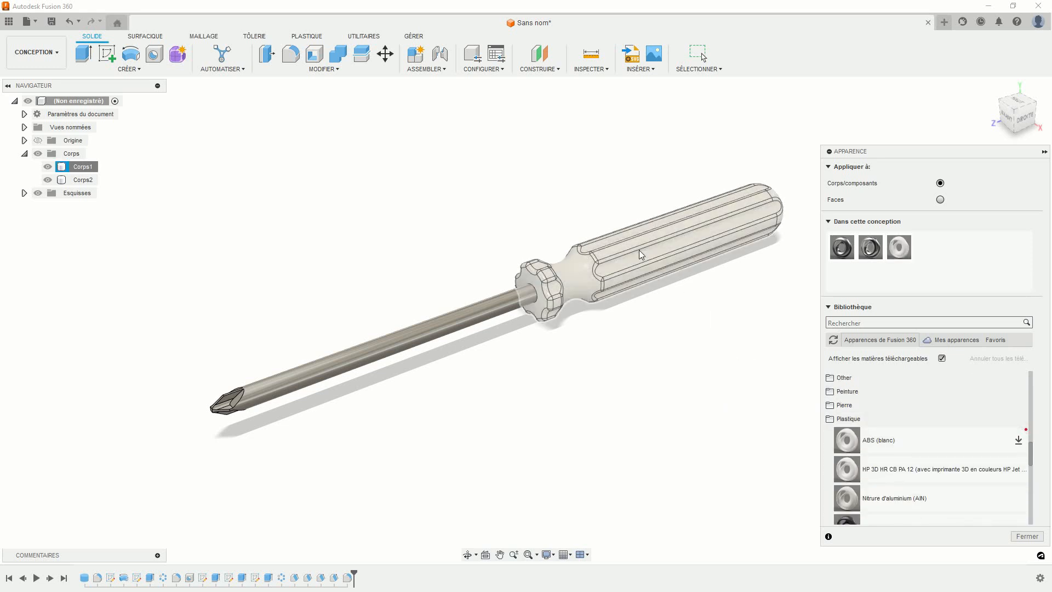
Recolor the handle's ABS (blanc) appearance to yellow with RGB 255, 217, 0.
{"action": "double_click", "coordinate": [900, 255]}
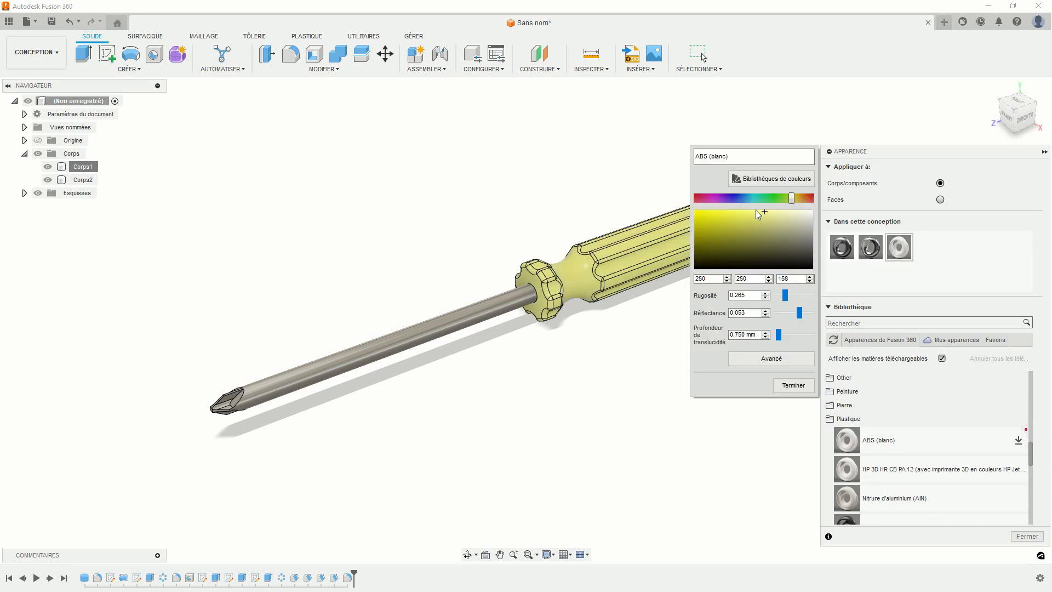
{"action": "left_click_drag", "start_coordinate": [712, 208], "coordinate": [686, 206]}
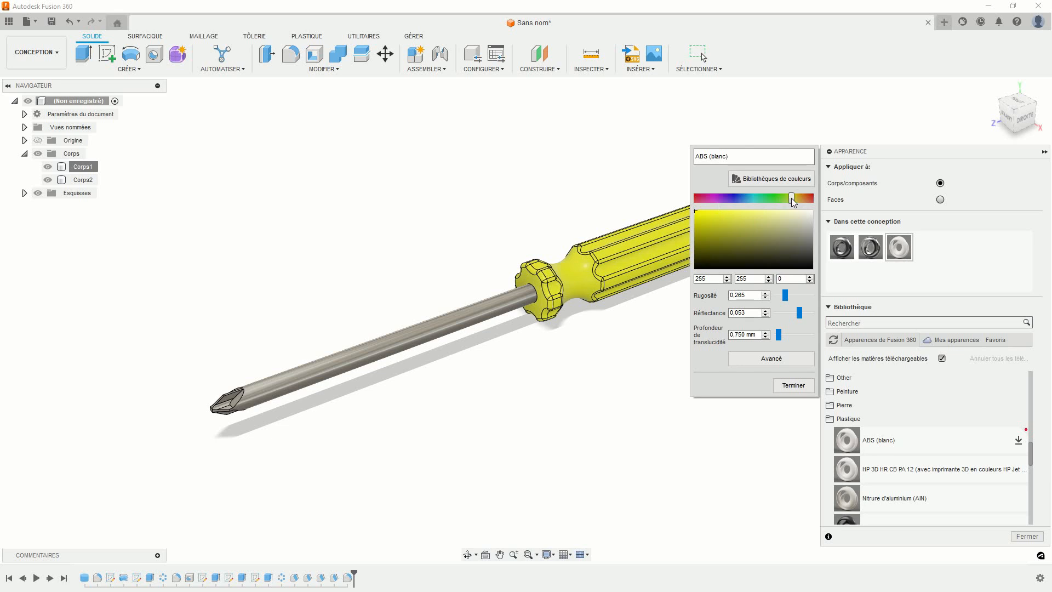
{"action": "left_click_drag", "start_coordinate": [791, 197], "coordinate": [795, 198]}
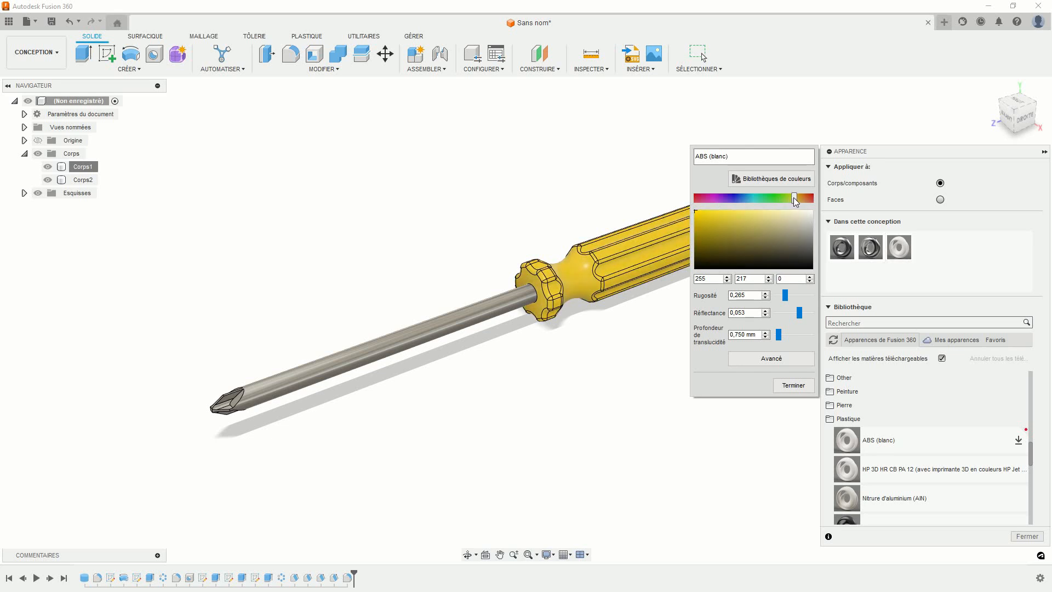
{"action": "left_click", "coordinate": [799, 384]}
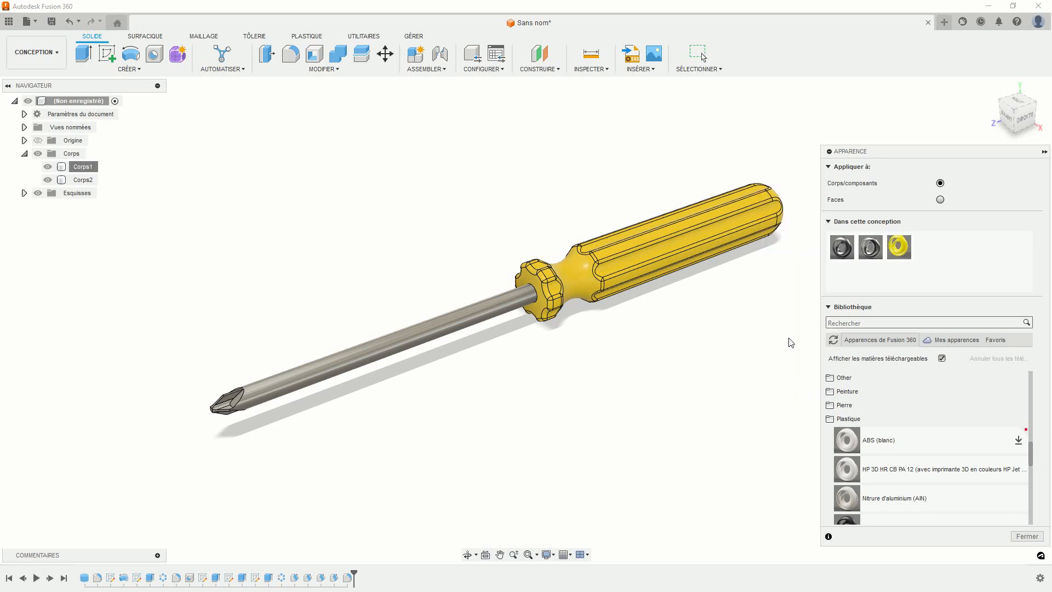
Switch appearances to individual faces and apply black Nylon 12 (Formlabs Fuse 1) to the handle groove and collar notch on the near side.
{"action": "scroll", "coordinate": [783, 324], "scroll_direction": "up", "scroll_amount": 3}
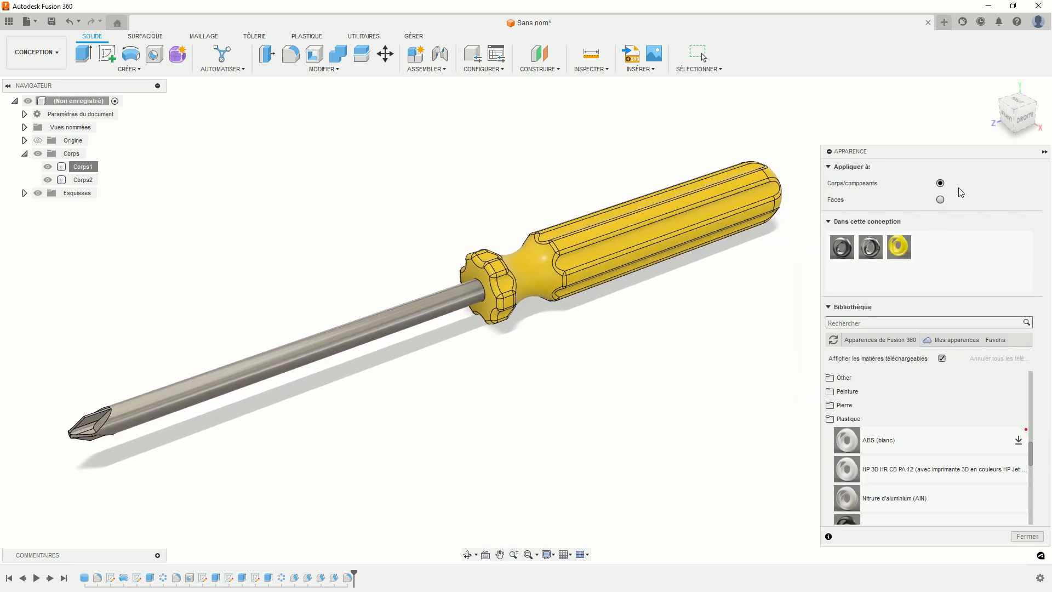
{"action": "scroll", "coordinate": [888, 427], "scroll_direction": "down", "scroll_amount": 1}
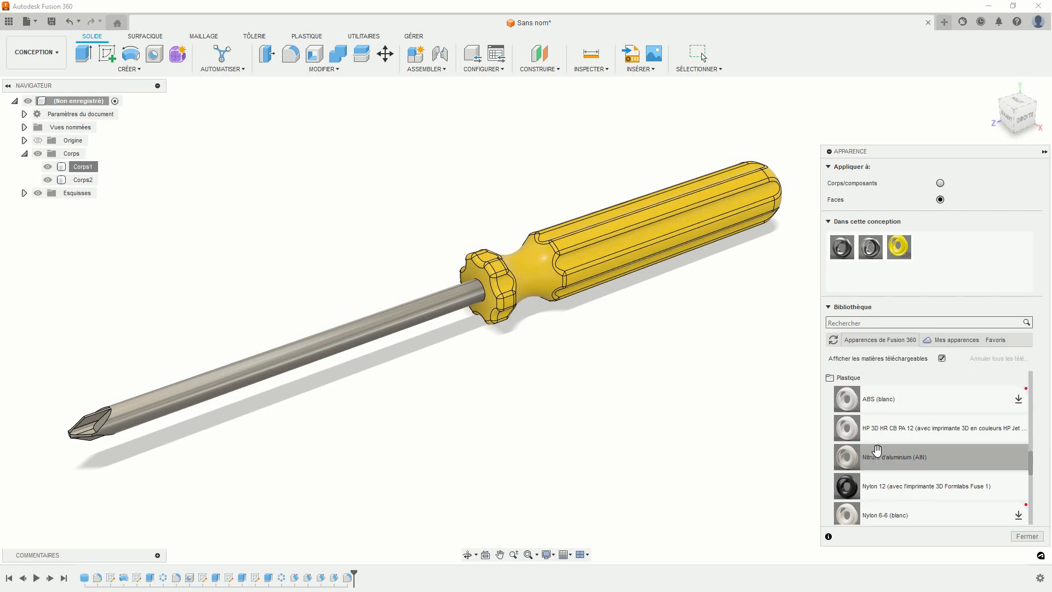
{"action": "left_click_drag", "start_coordinate": [847, 486], "coordinate": [595, 253]}
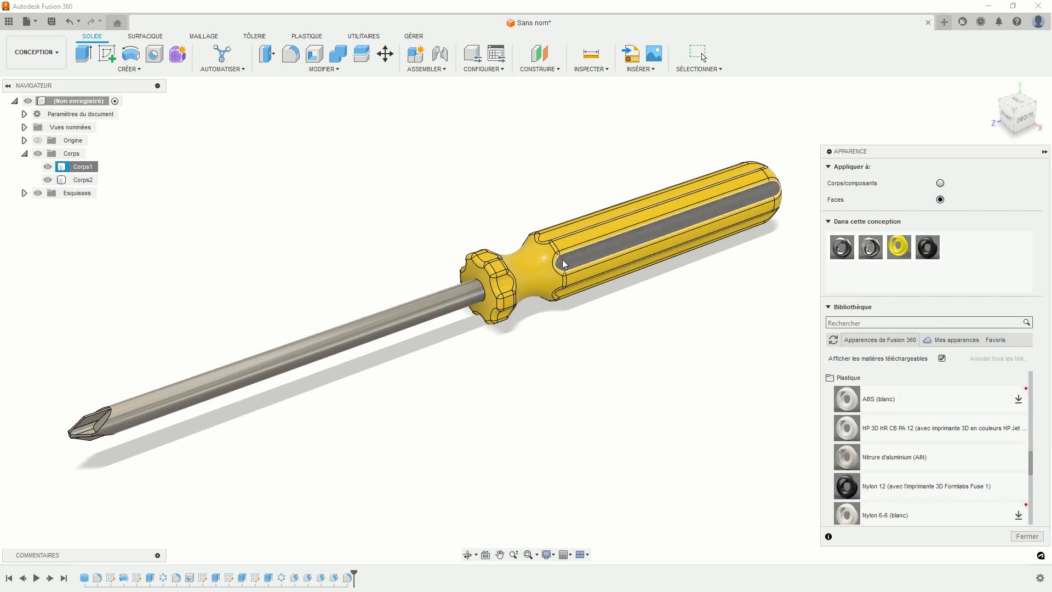
{"action": "scroll", "coordinate": [598, 274], "scroll_direction": "up", "scroll_amount": 3}
{"action": "left_click_drag", "start_coordinate": [884, 473], "coordinate": [486, 285]}
Apply the black Nylon 12 appearance to a groove and a collar notch on the handle's underside.
{"action": "middle_click_drag", "start_coordinate": [592, 338], "coordinate": [580, 274], "text": "shift"}
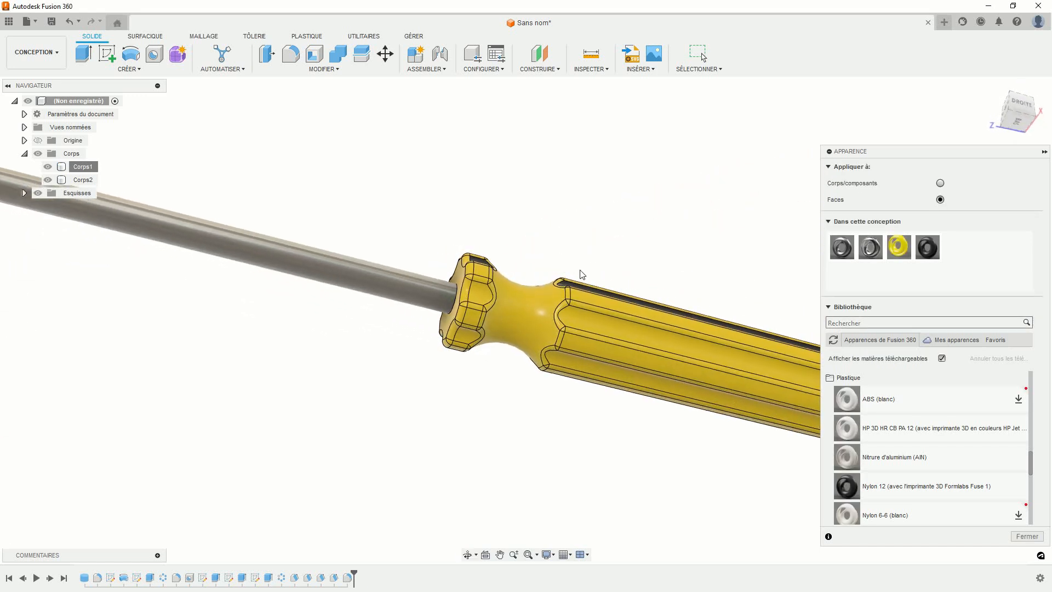
{"action": "left_click_drag", "start_coordinate": [923, 493], "coordinate": [696, 357]}
{"action": "left_click_drag", "start_coordinate": [886, 487], "coordinate": [475, 335]}
Apply the black Nylon 12 appearance to the remaining groove and collar notch faces on the handle's opposite side.
{"action": "middle_click_drag", "start_coordinate": [475, 334], "coordinate": [869, 408], "text": "shift"}
{"action": "left_click_drag", "start_coordinate": [871, 485], "coordinate": [410, 239]}
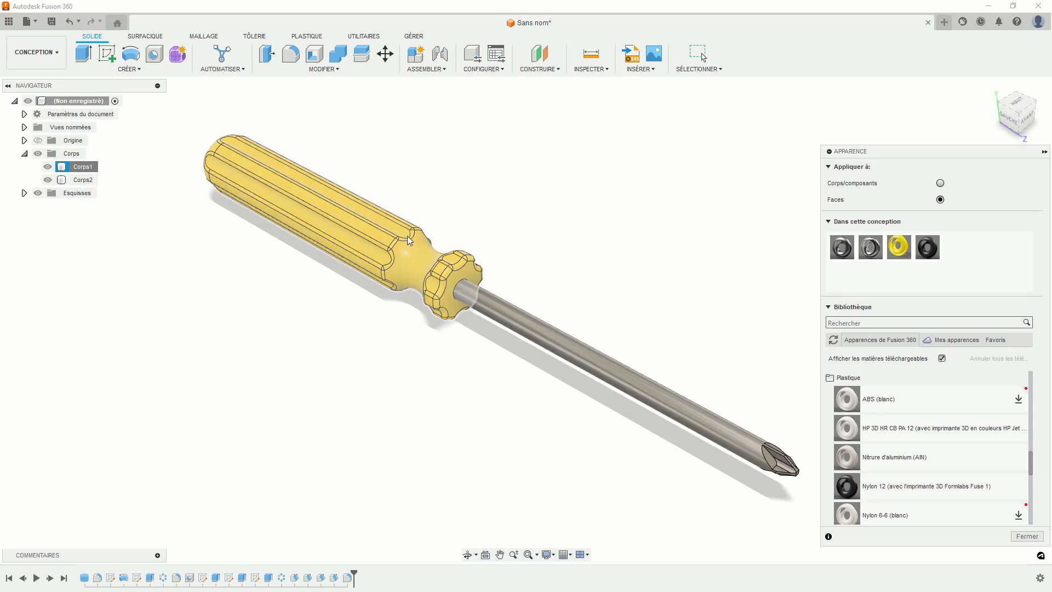
{"action": "scroll", "coordinate": [410, 239], "scroll_direction": "up", "scroll_amount": 3}
{"action": "left_click_drag", "start_coordinate": [871, 486], "coordinate": [469, 329]}
{"action": "middle_click_drag", "start_coordinate": [418, 367], "coordinate": [384, 334], "text": "shift"}
{"action": "left_click_drag", "start_coordinate": [866, 486], "coordinate": [501, 323]}
{"action": "scroll", "coordinate": [549, 260], "scroll_direction": "down", "scroll_amount": 3}
{"action": "middle_click_drag", "start_coordinate": [570, 280], "coordinate": [446, 337], "text": "shift"}
{"action": "left_click", "coordinate": [1020, 537]}
Change the visual style to shaded without visible edges.
{"action": "scroll", "coordinate": [584, 354], "scroll_direction": "up", "scroll_amount": 3}
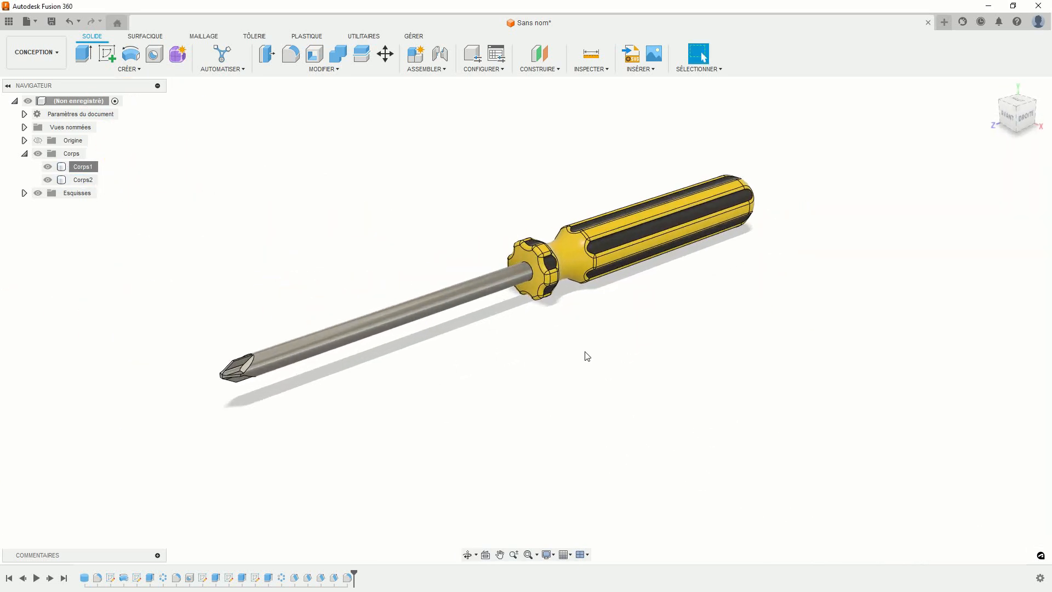
{"action": "left_click", "coordinate": [547, 554]}
{"action": "mouse_move", "coordinate": [594, 475]}
{"action": "left_click", "coordinate": [691, 472]}
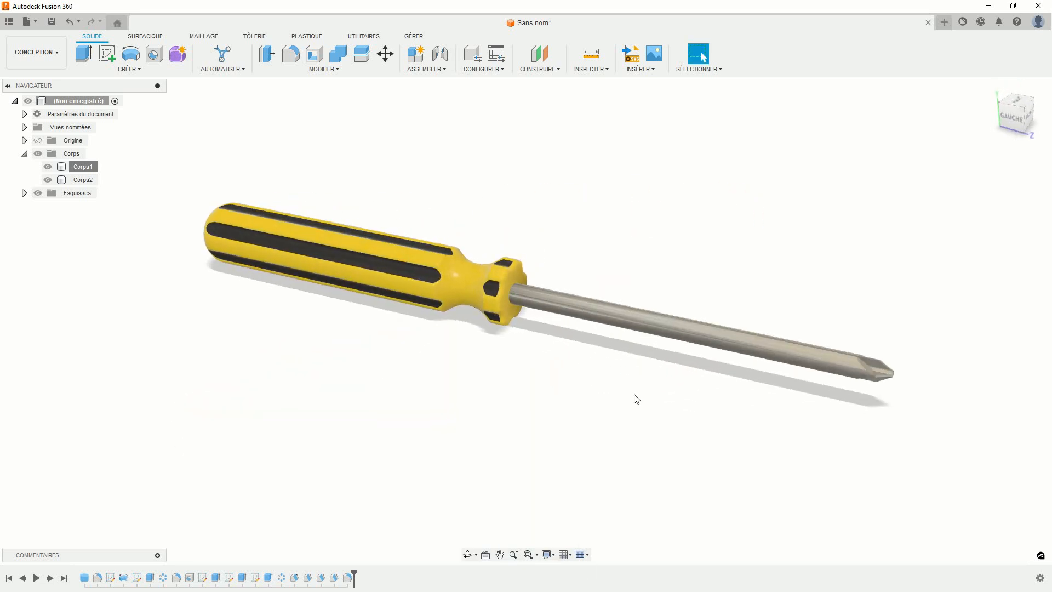